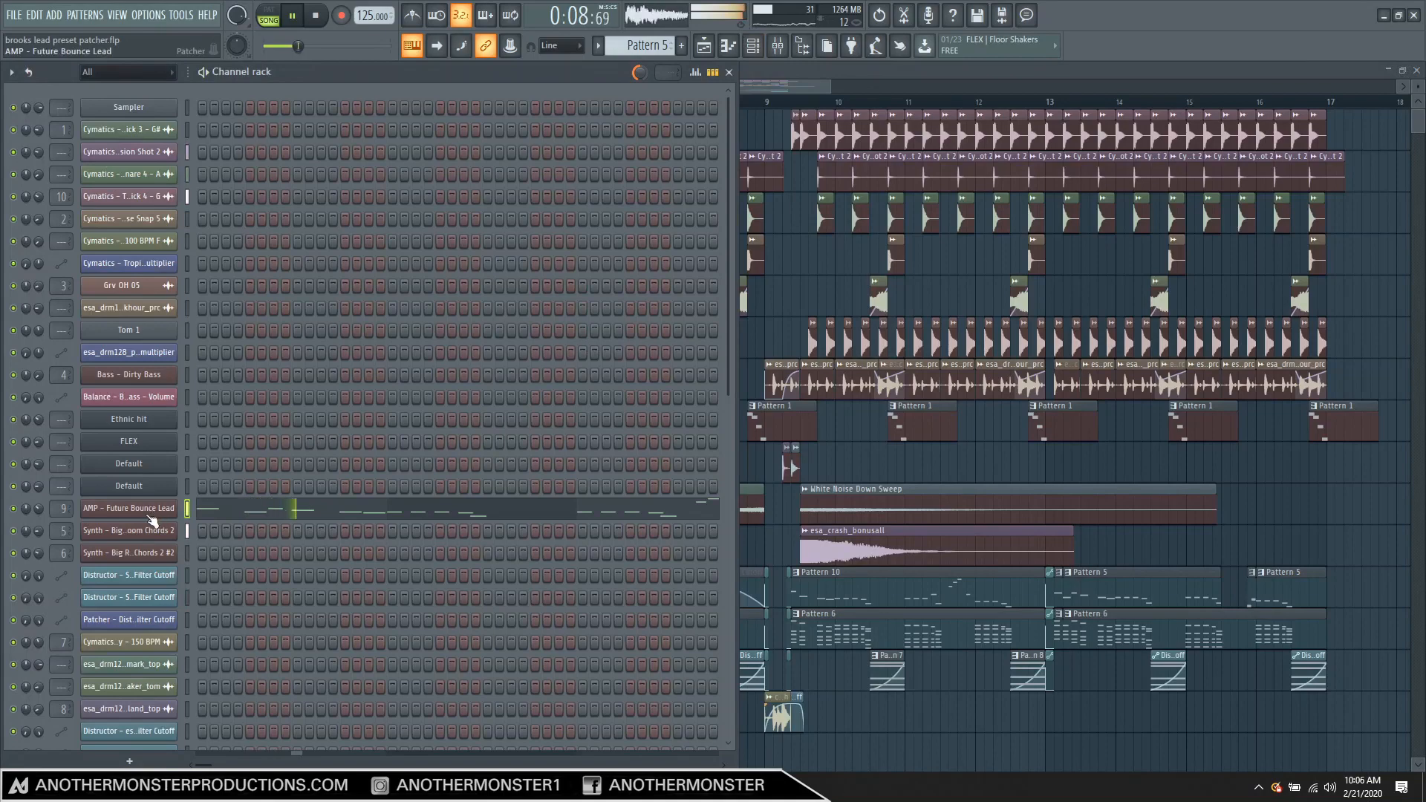
- Open the AMP - Future Bounce Lead Patcher channel and view its Map and Surface
click(129, 508)
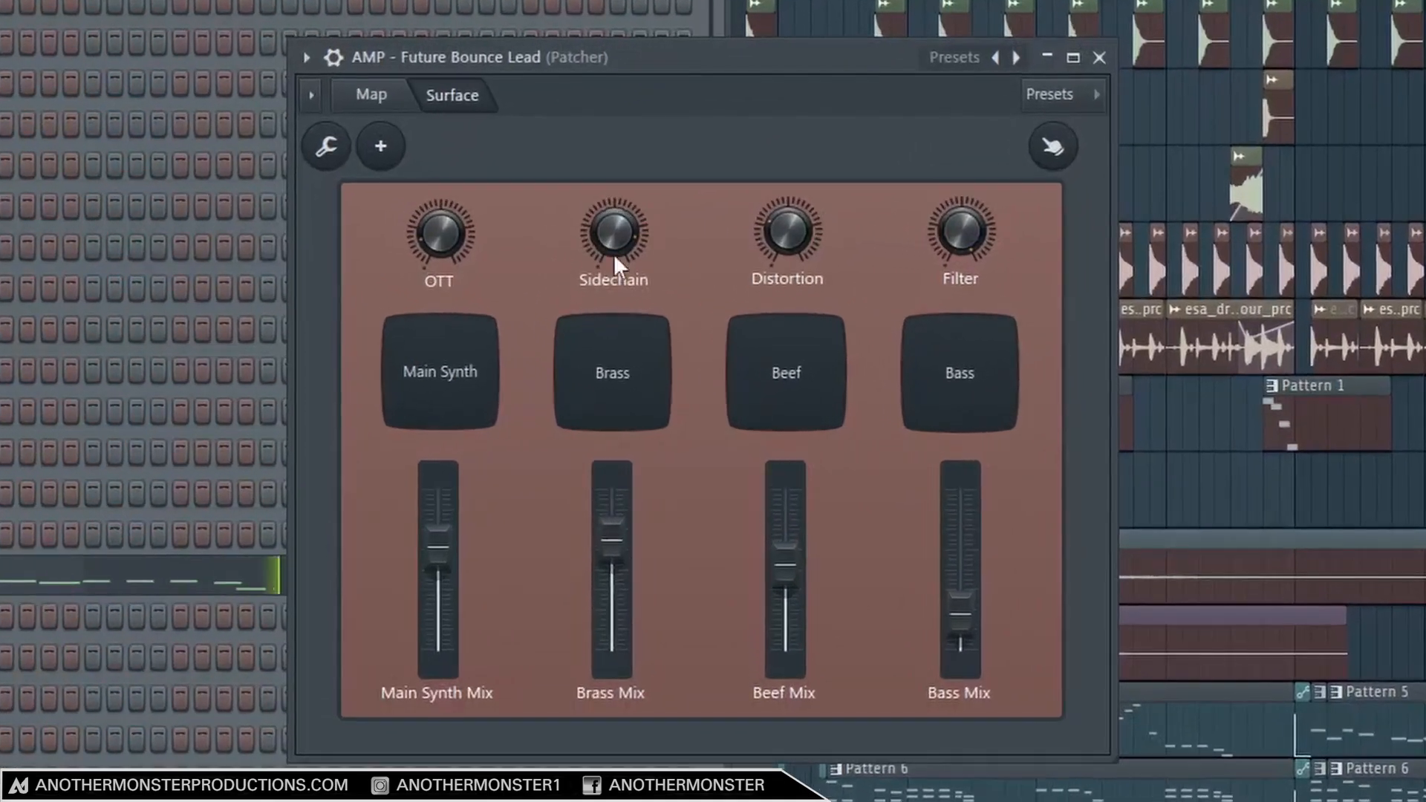
click(497, 207)
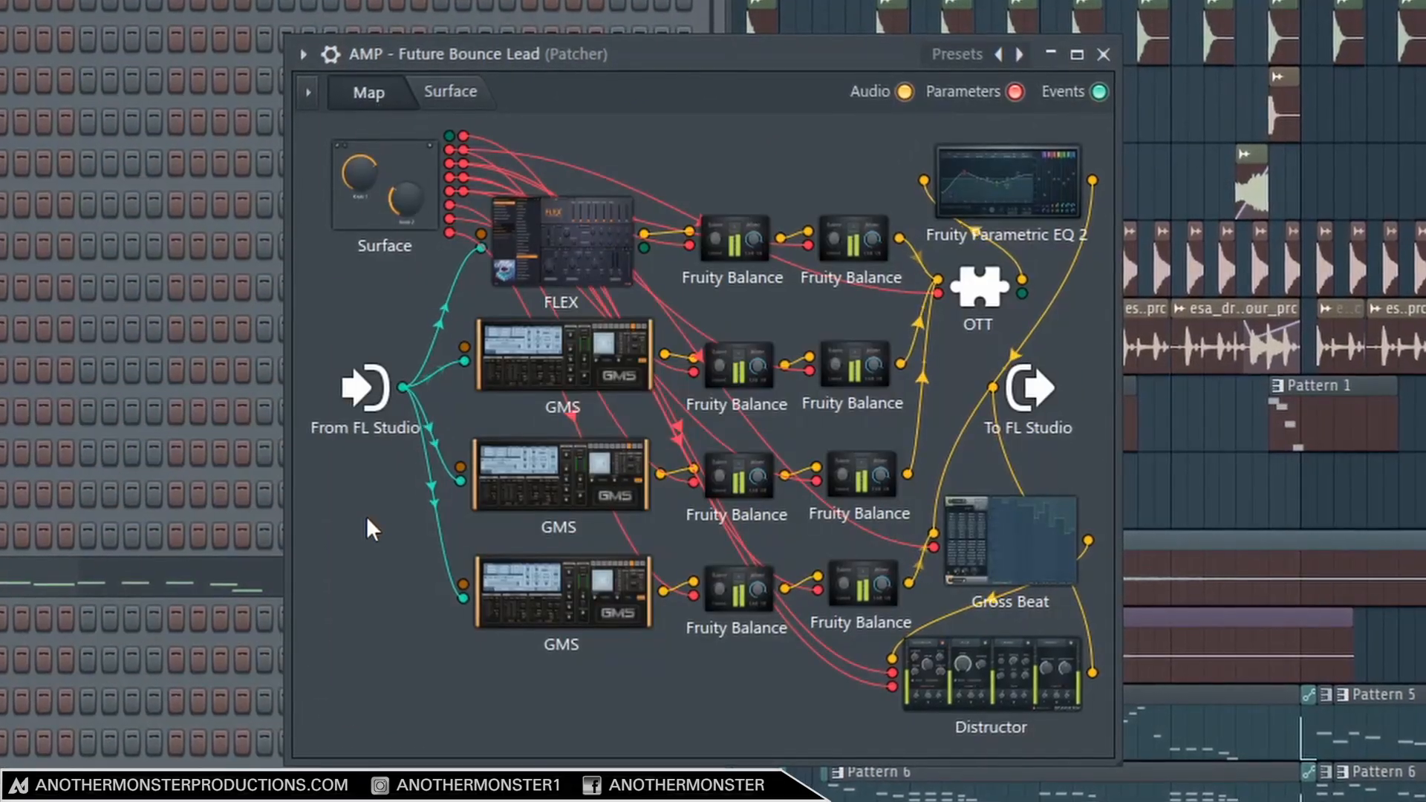
click(448, 91)
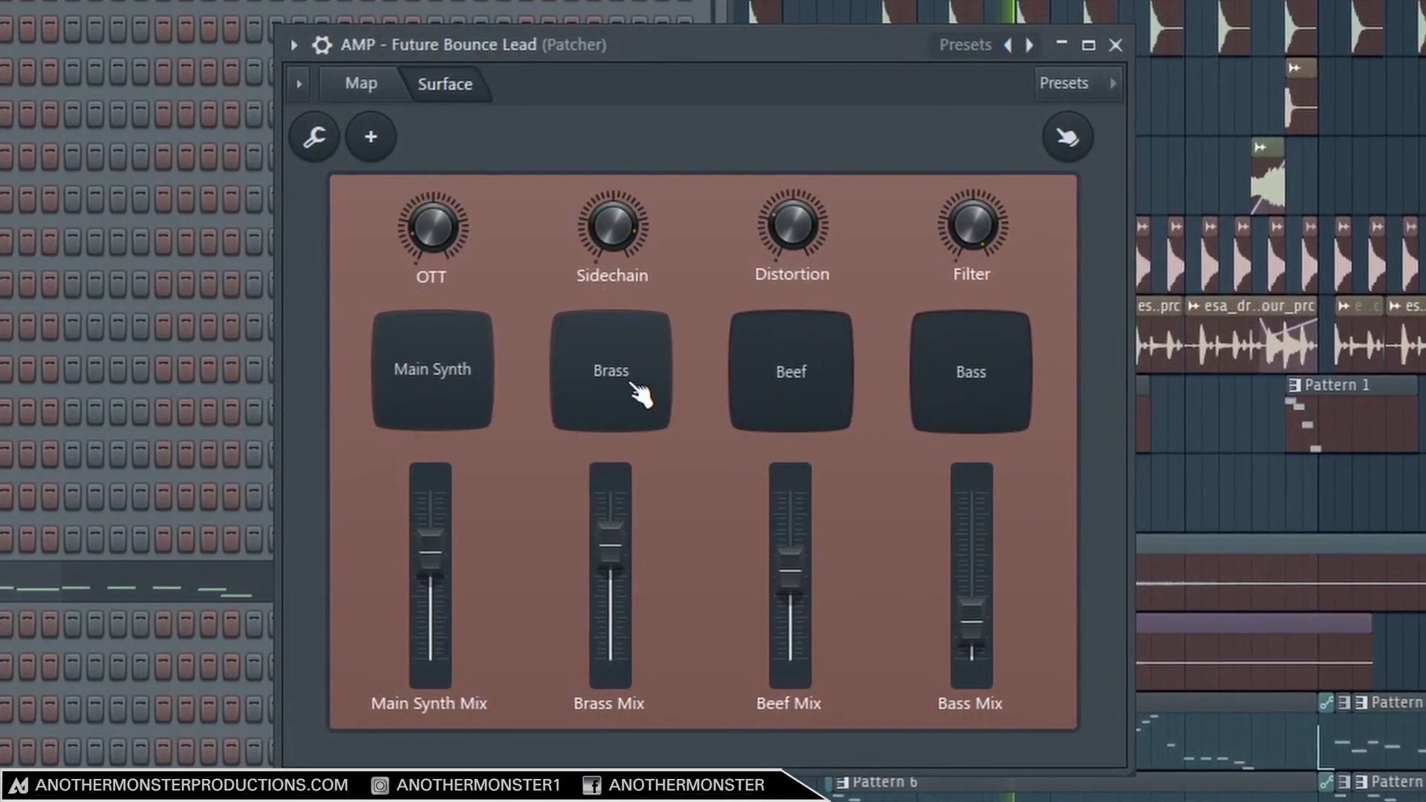
- Stop playback and turn the Filter knob on the Patcher Surface down slightly
key(space)
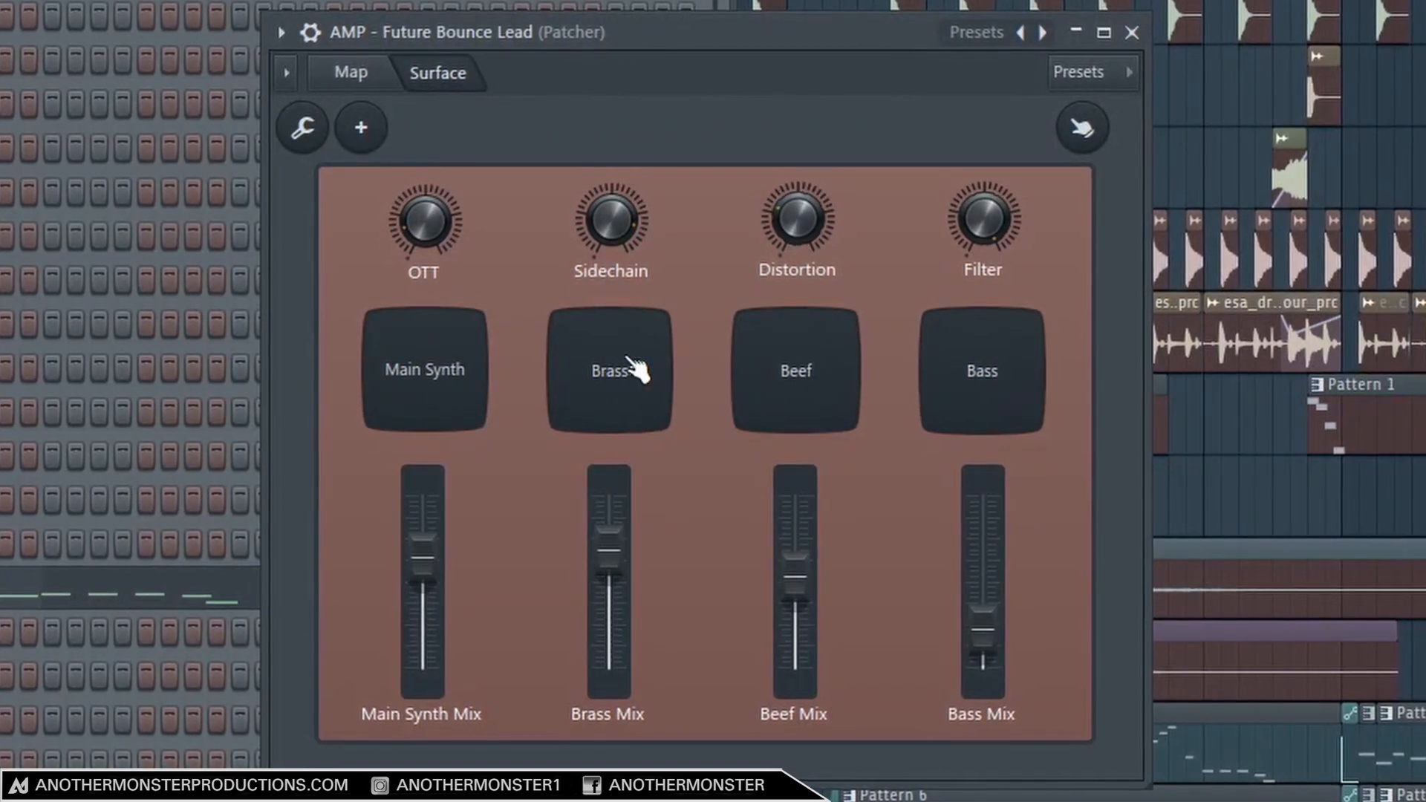
mouse_move(969, 225)
mouse_down()
mouse_move(969, 320)
mouse_move(969, 238)
mouse_up()
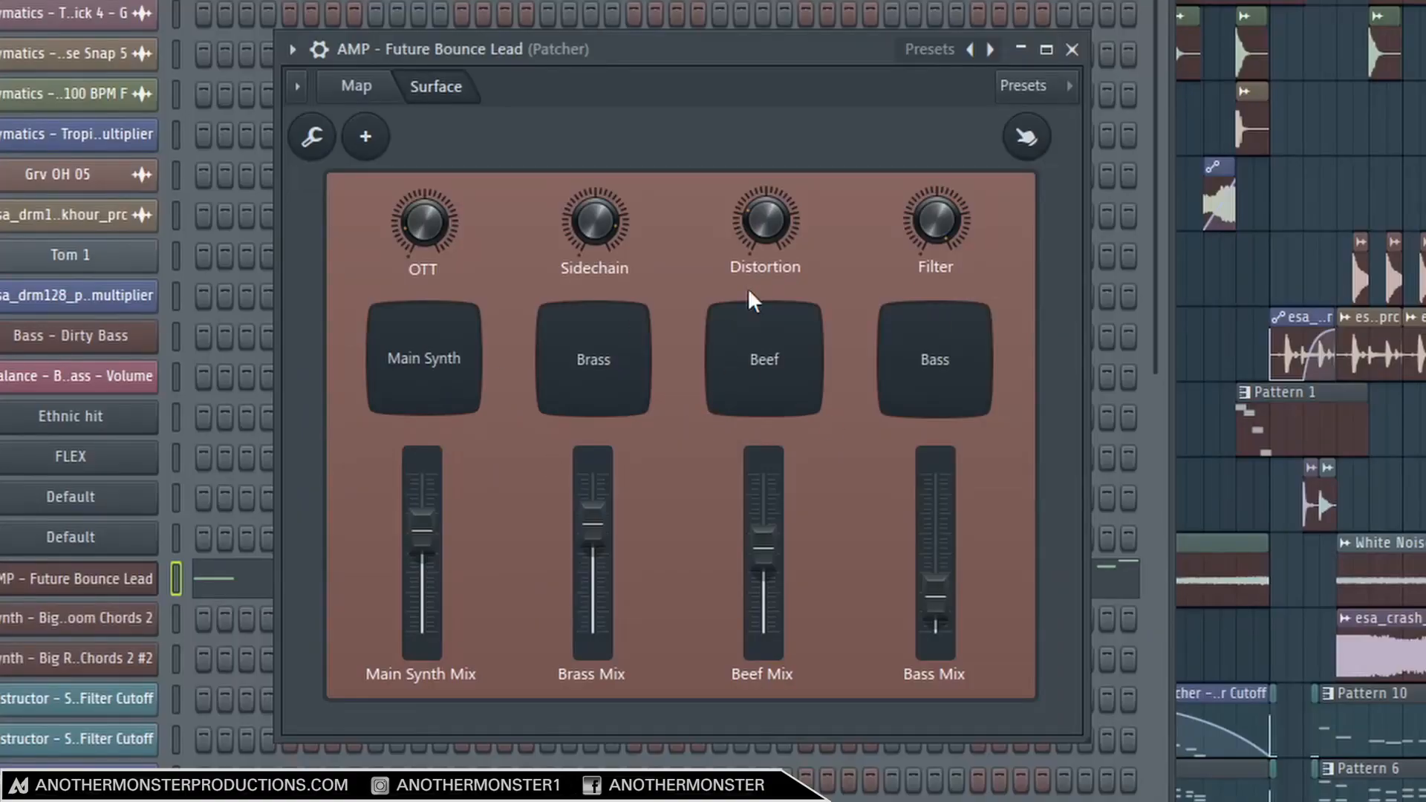
- Compare the wiring on the Patcher's Map with the knobs, pads and mix faders on its Surface
click(387, 102)
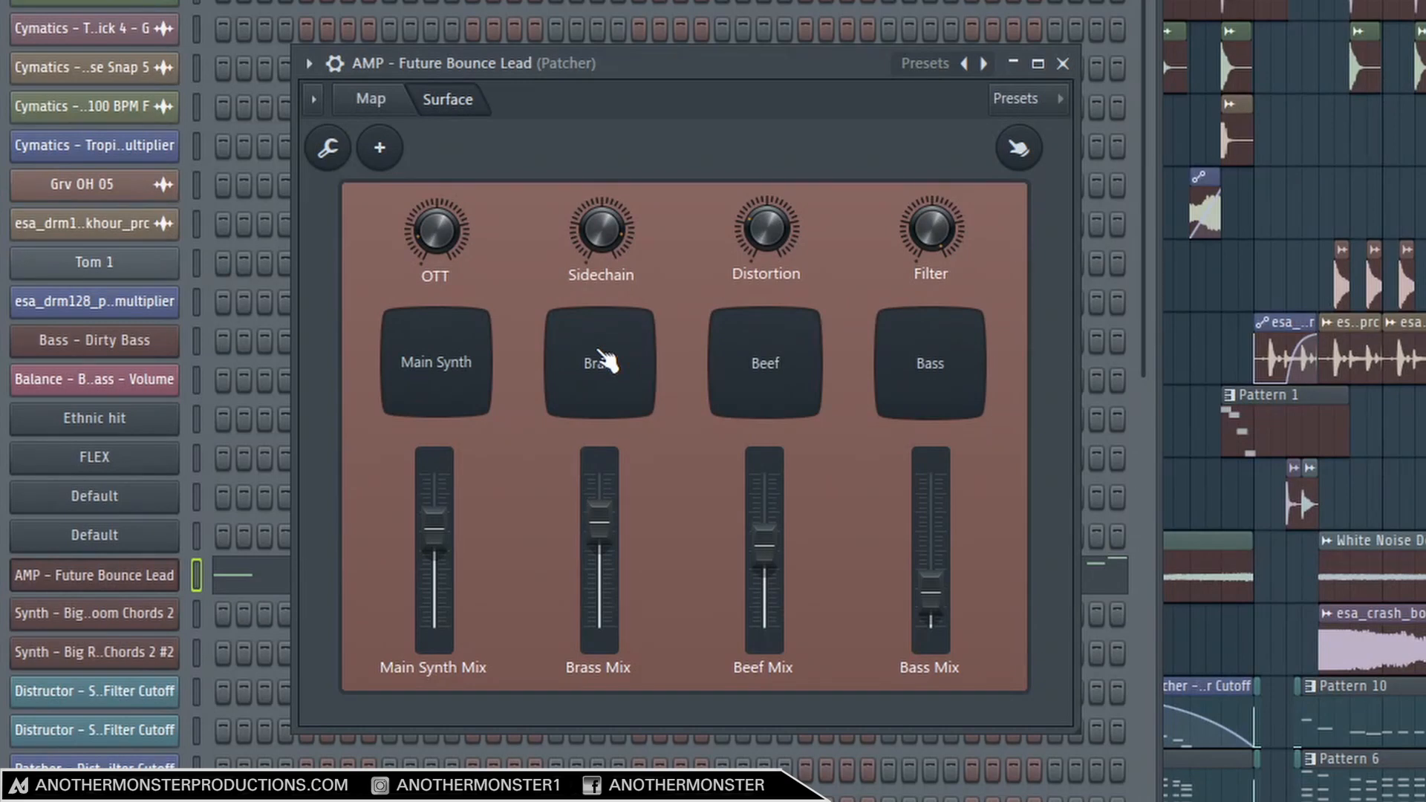
click(371, 99)
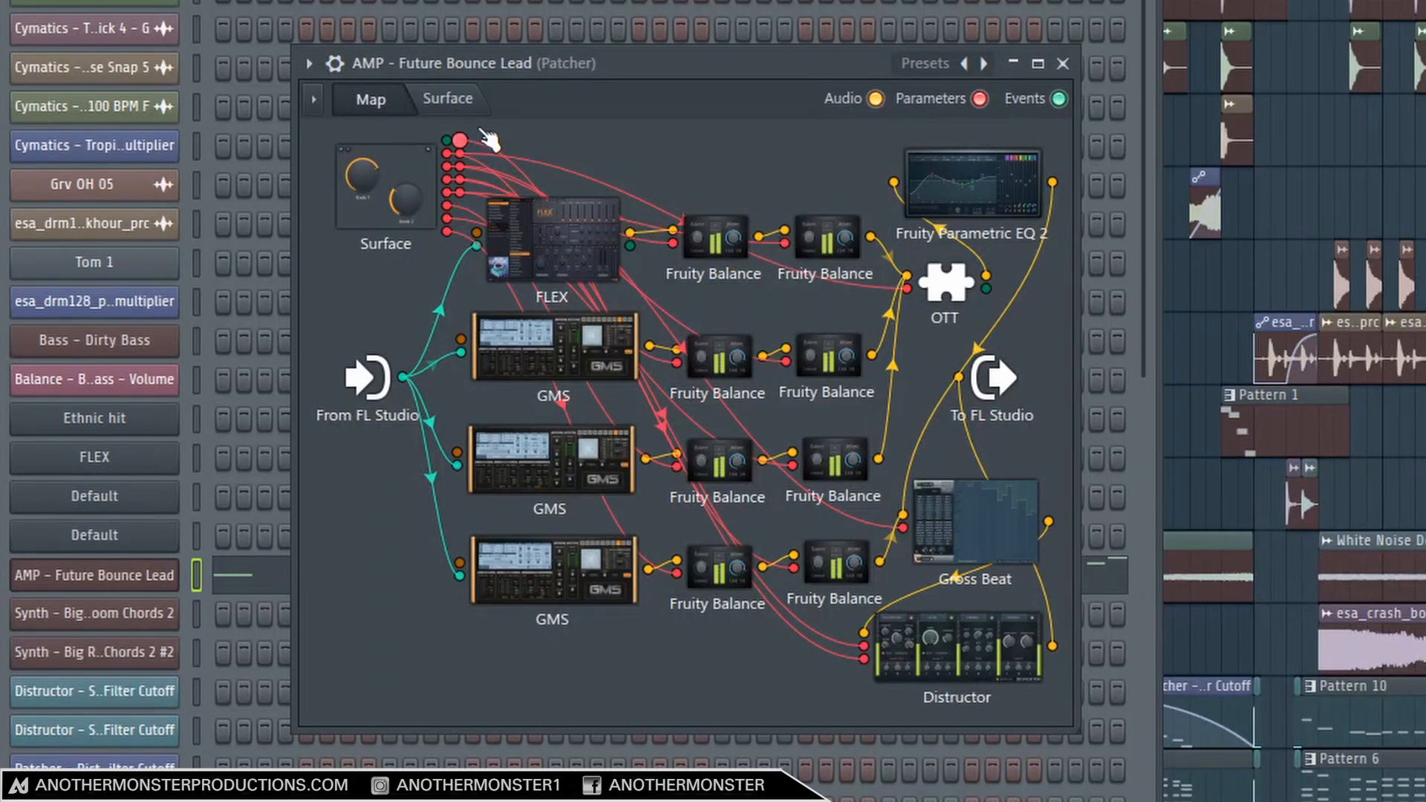
click(465, 103)
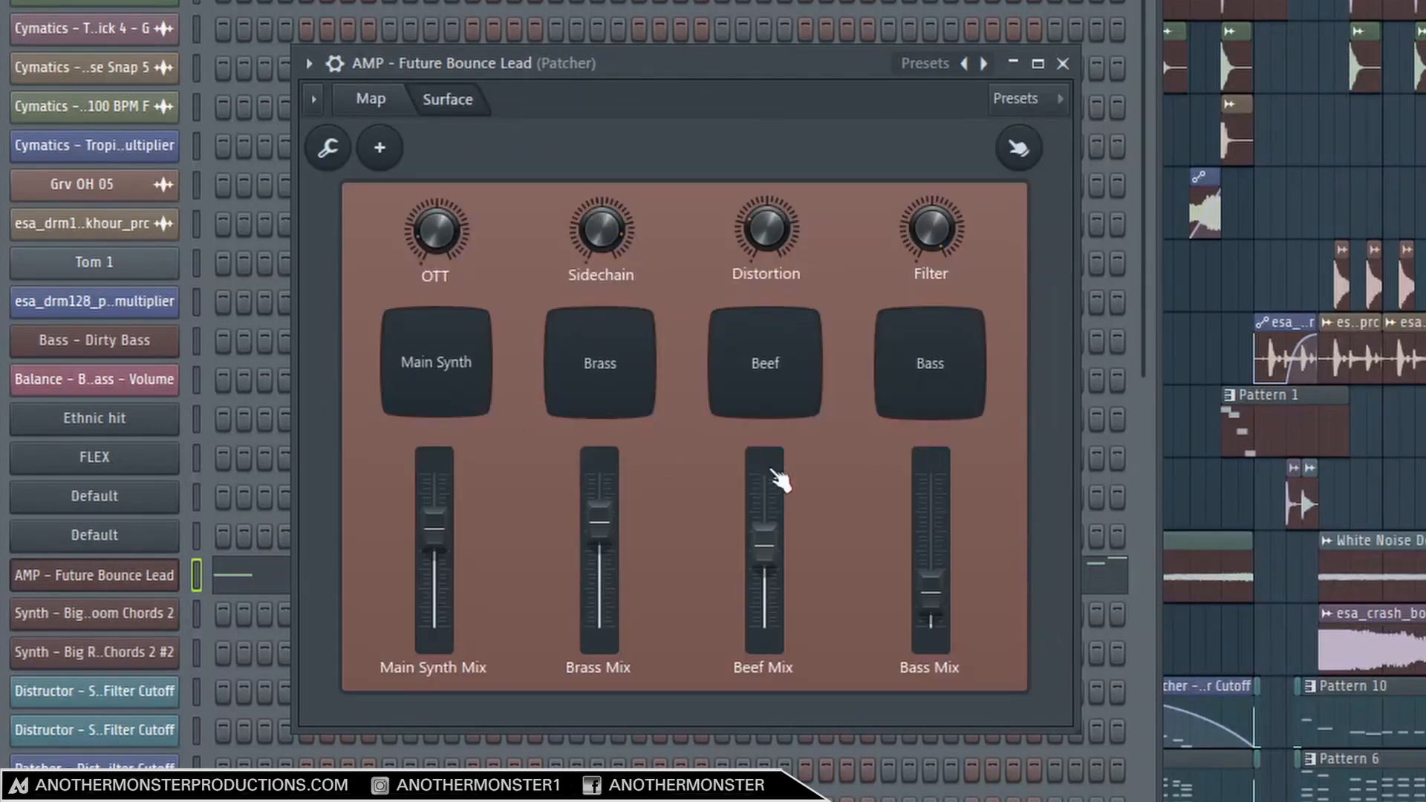
click(395, 108)
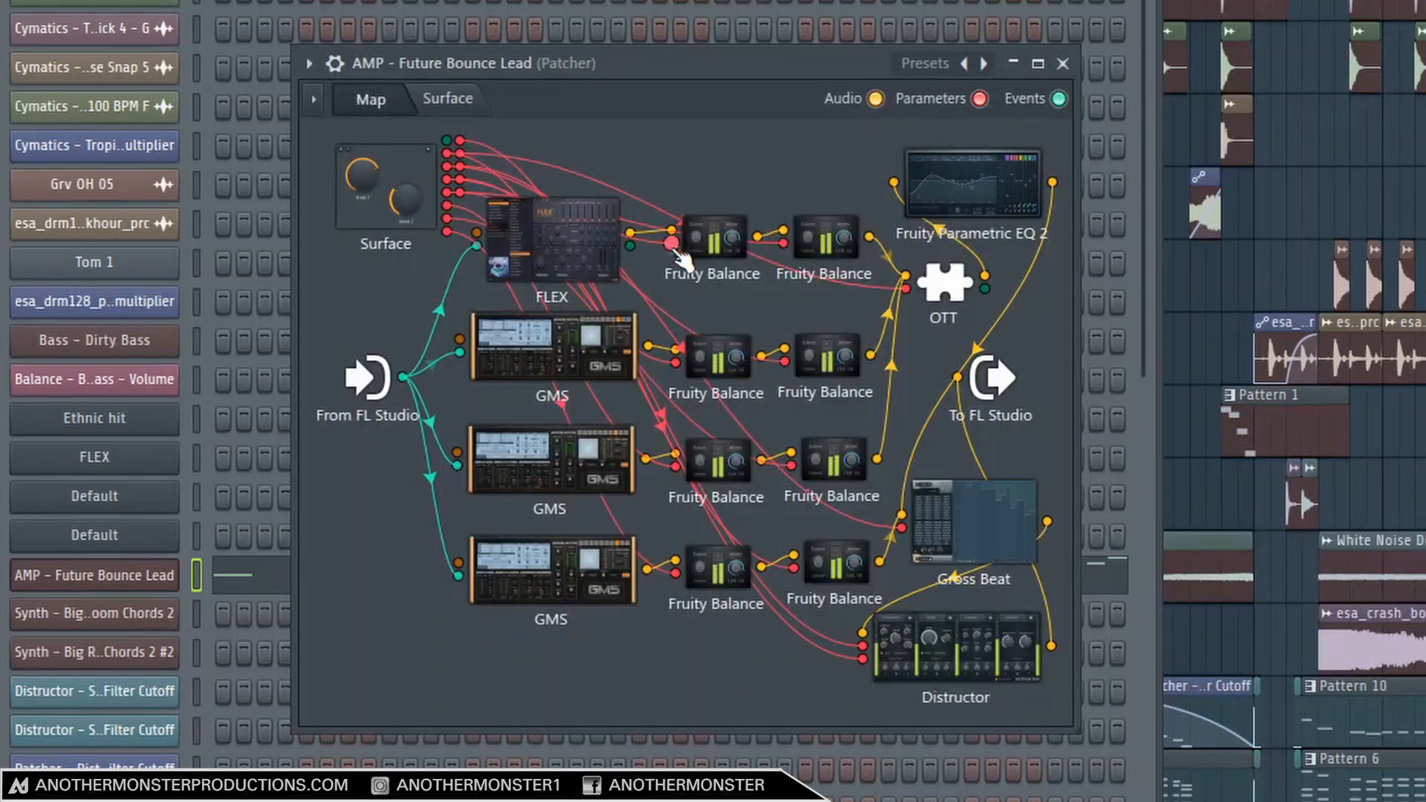
click(459, 105)
click(447, 95)
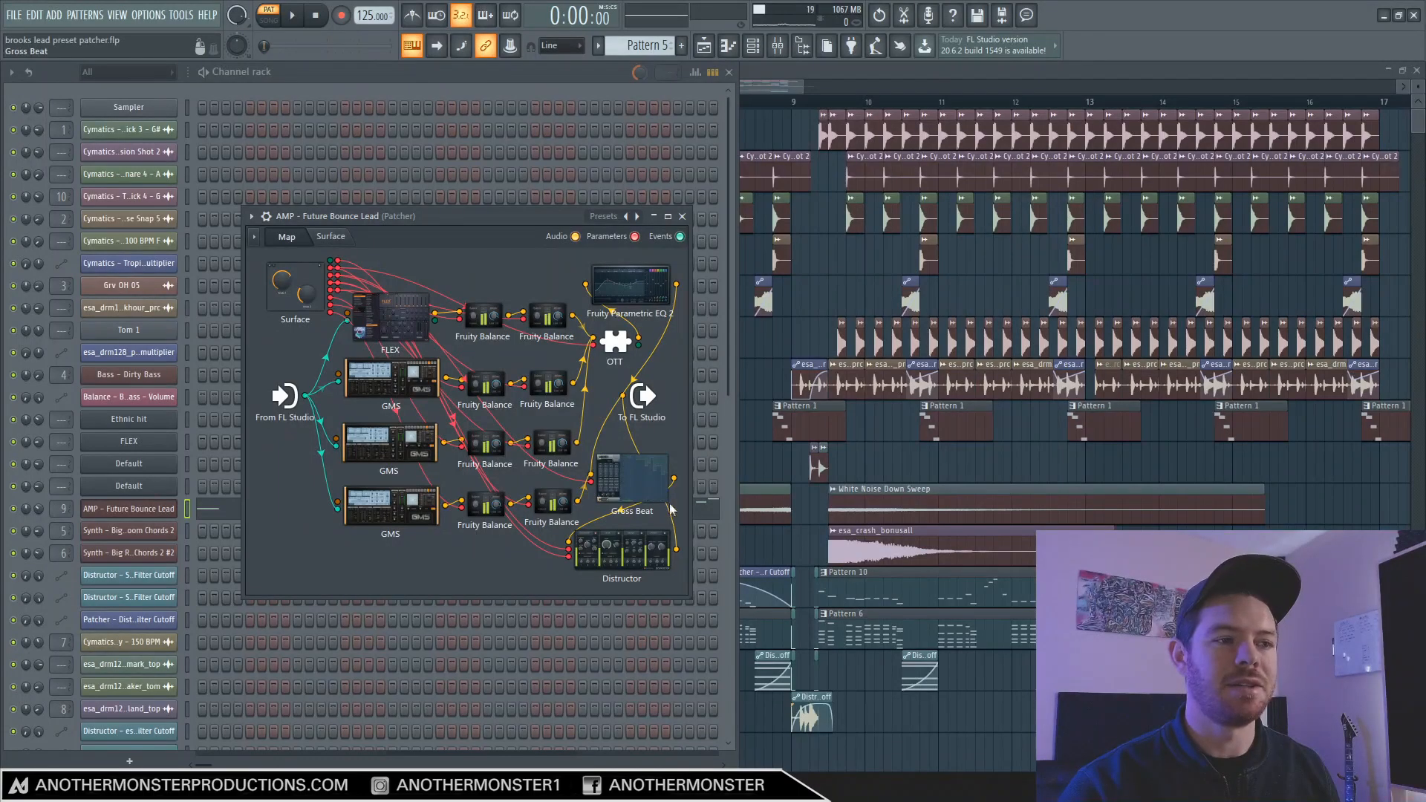
- Examine the Gross Beat sidechain curve and the Distructor settings from the Patcher Map, closing each plugin window
double_click(643, 492)
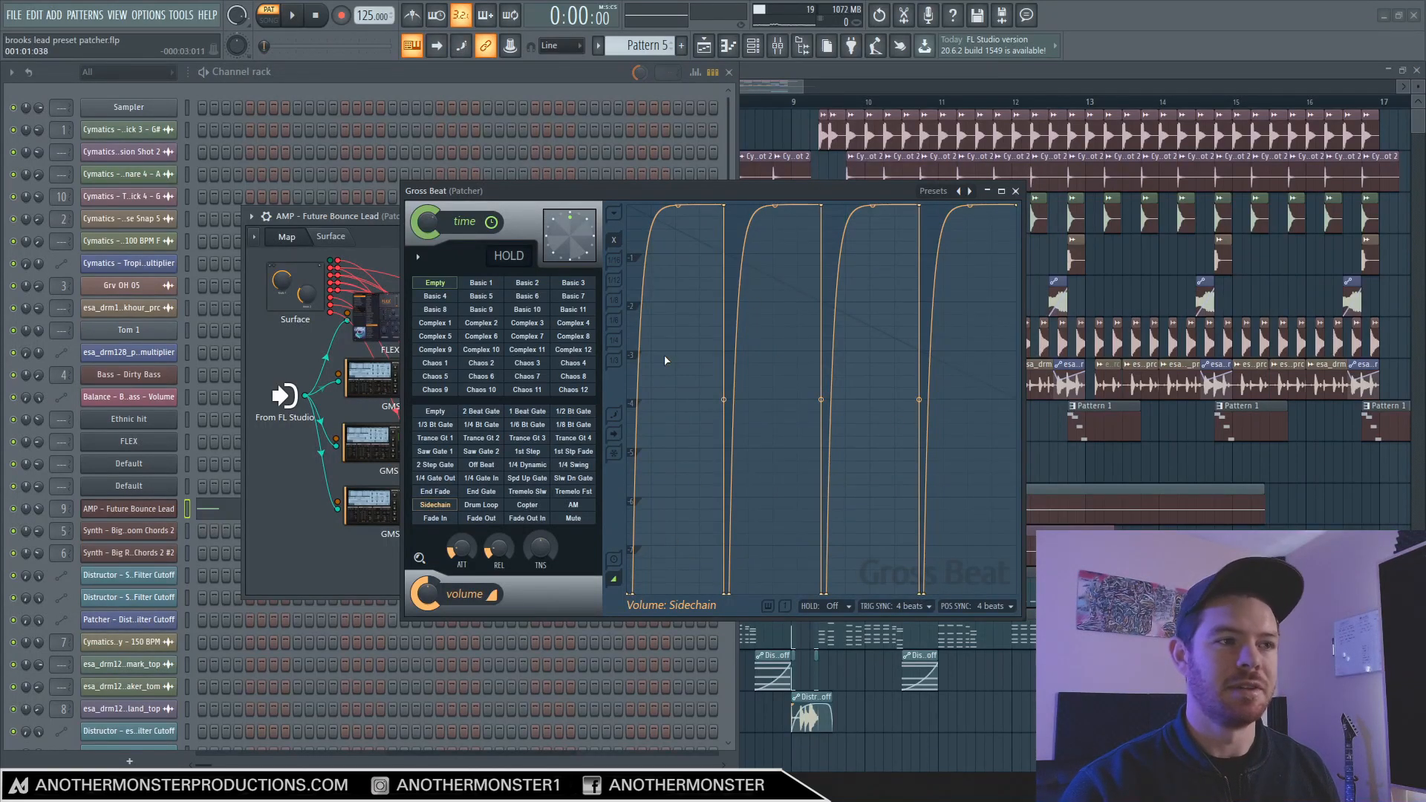
click(1015, 192)
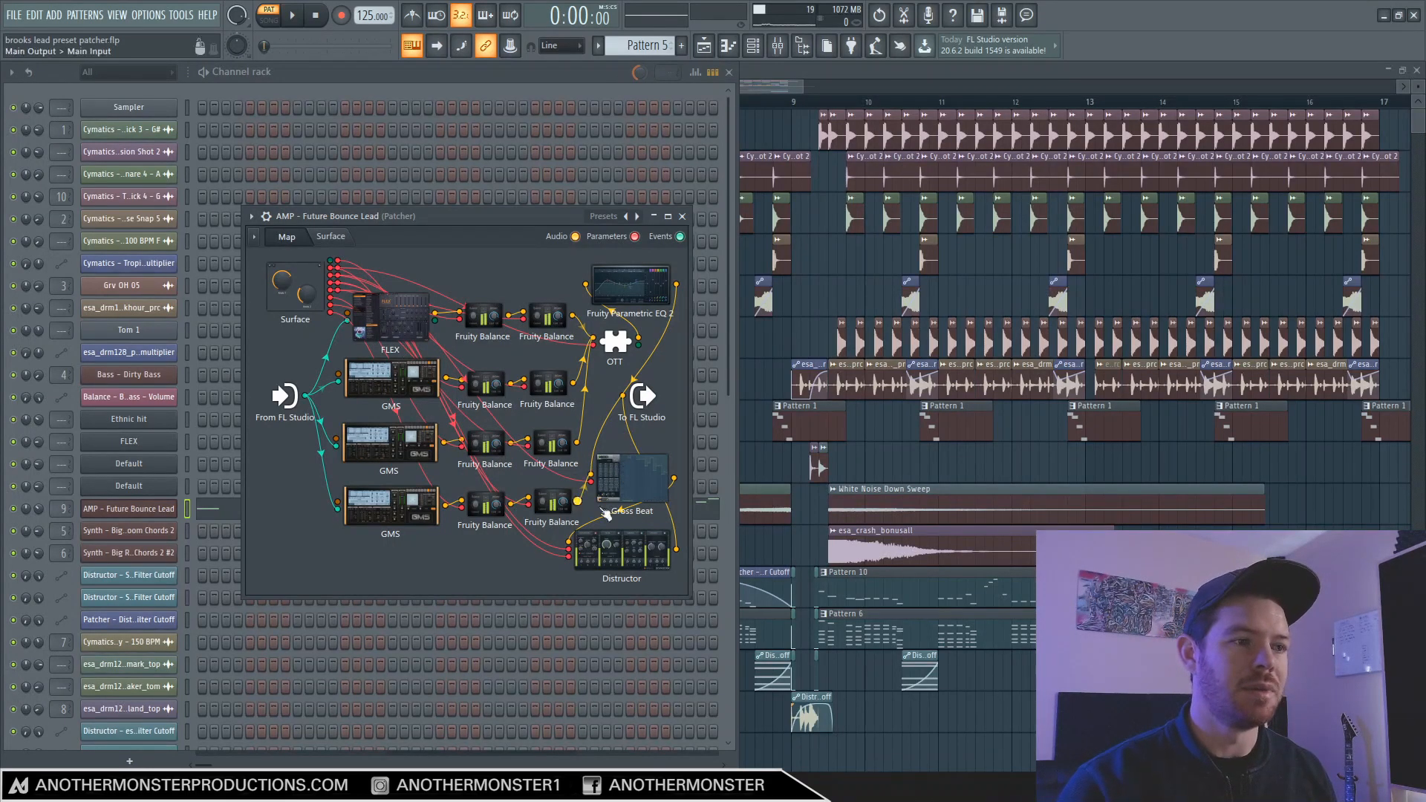
click(618, 580)
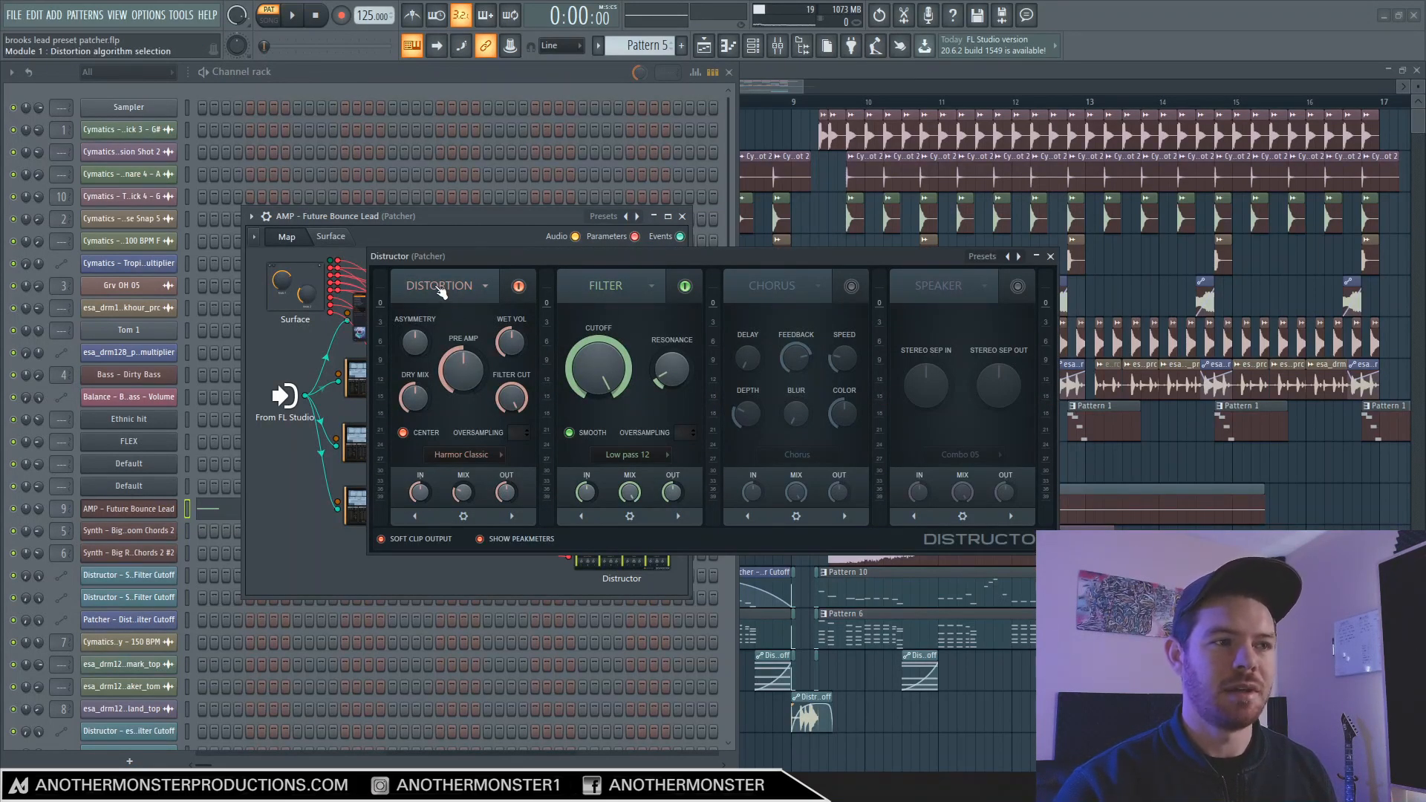
click(1050, 256)
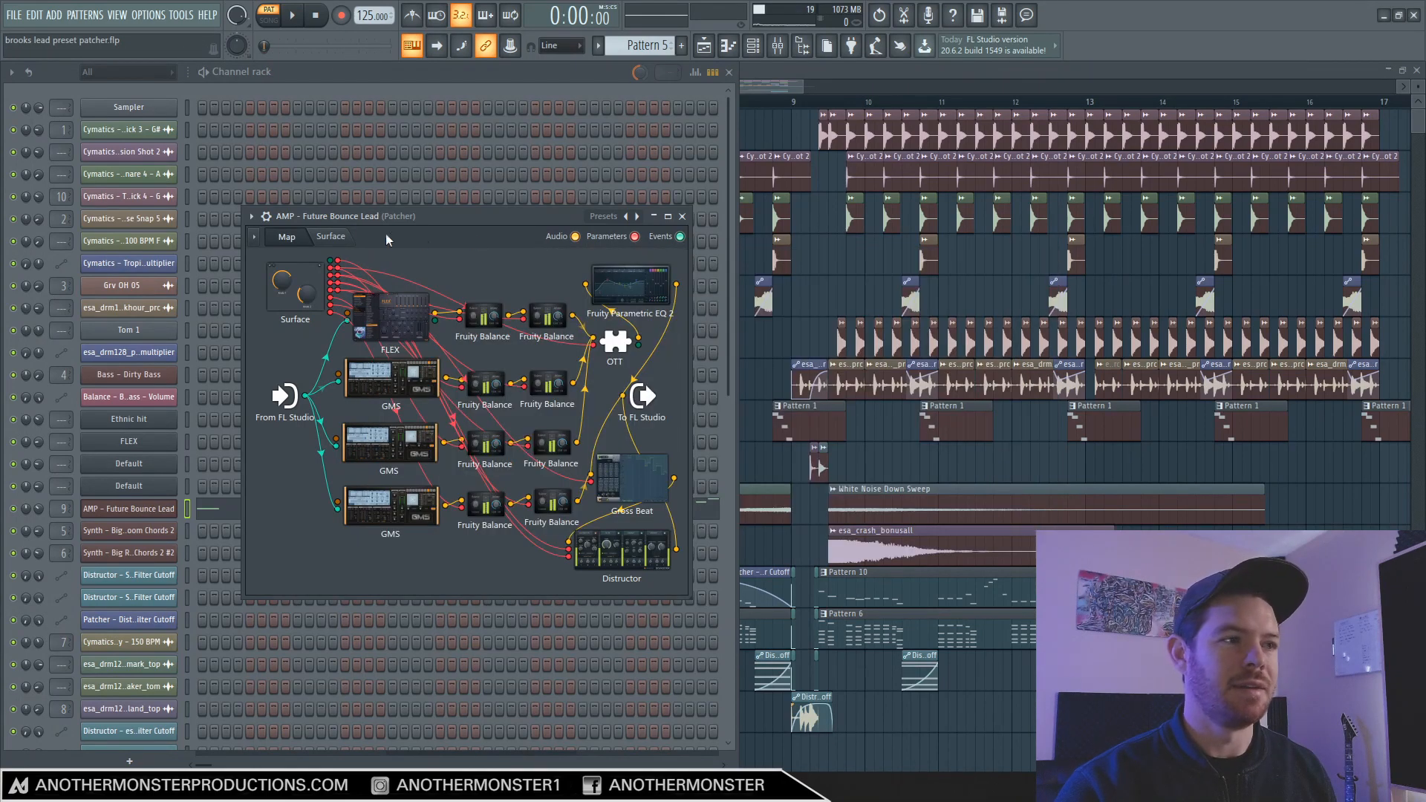
- Review the Surface controls and browse the list of plugins that can be added to the Patcher Map
click(340, 236)
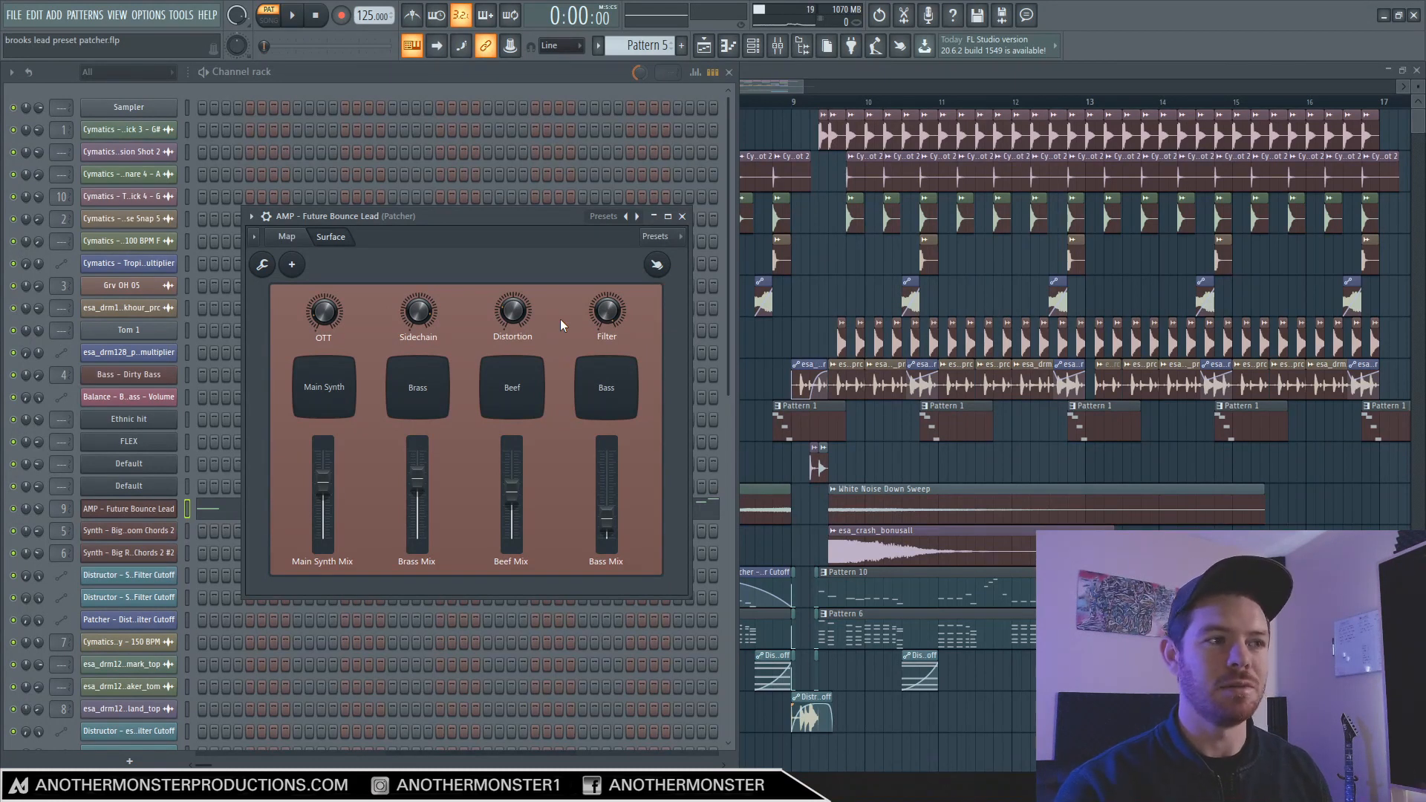
click(287, 236)
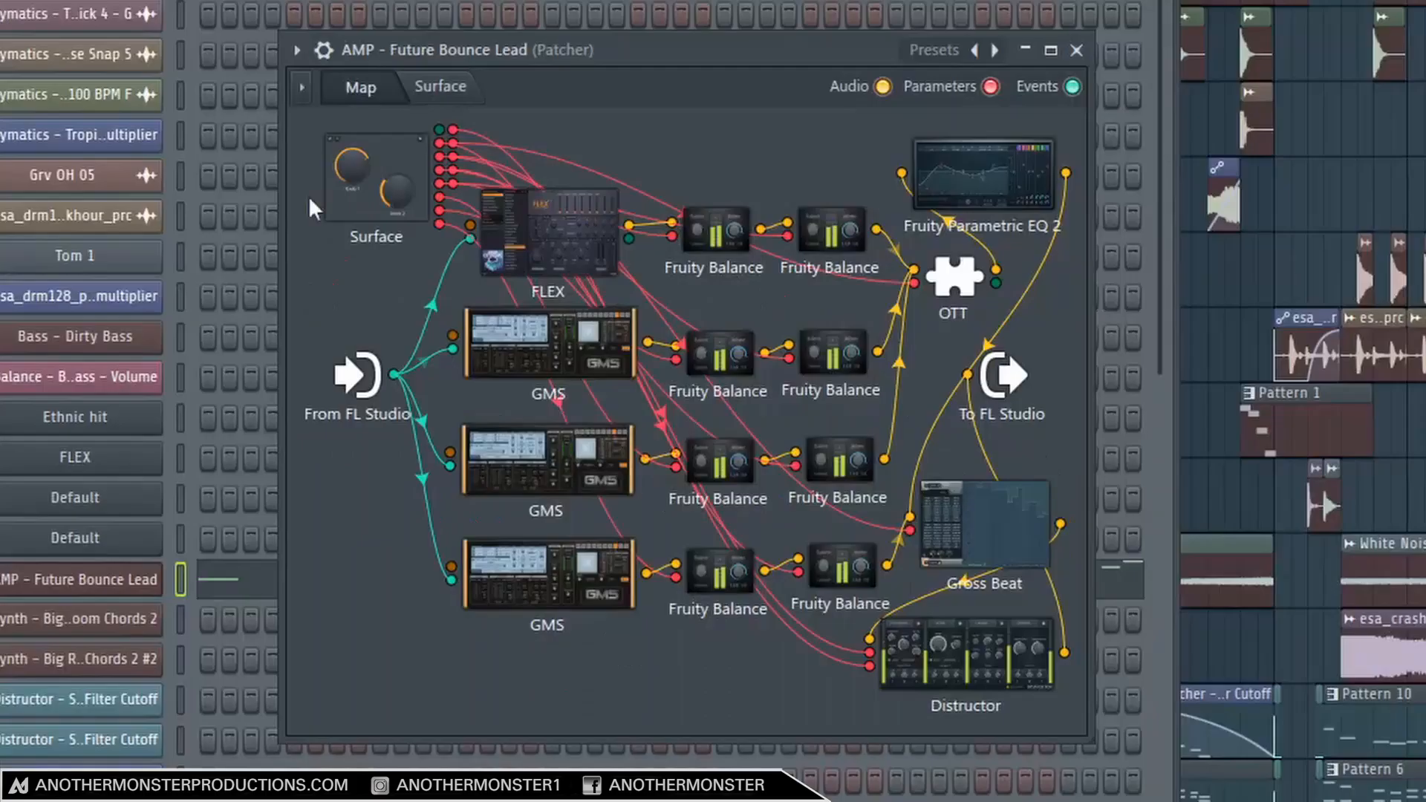
right_click(377, 568)
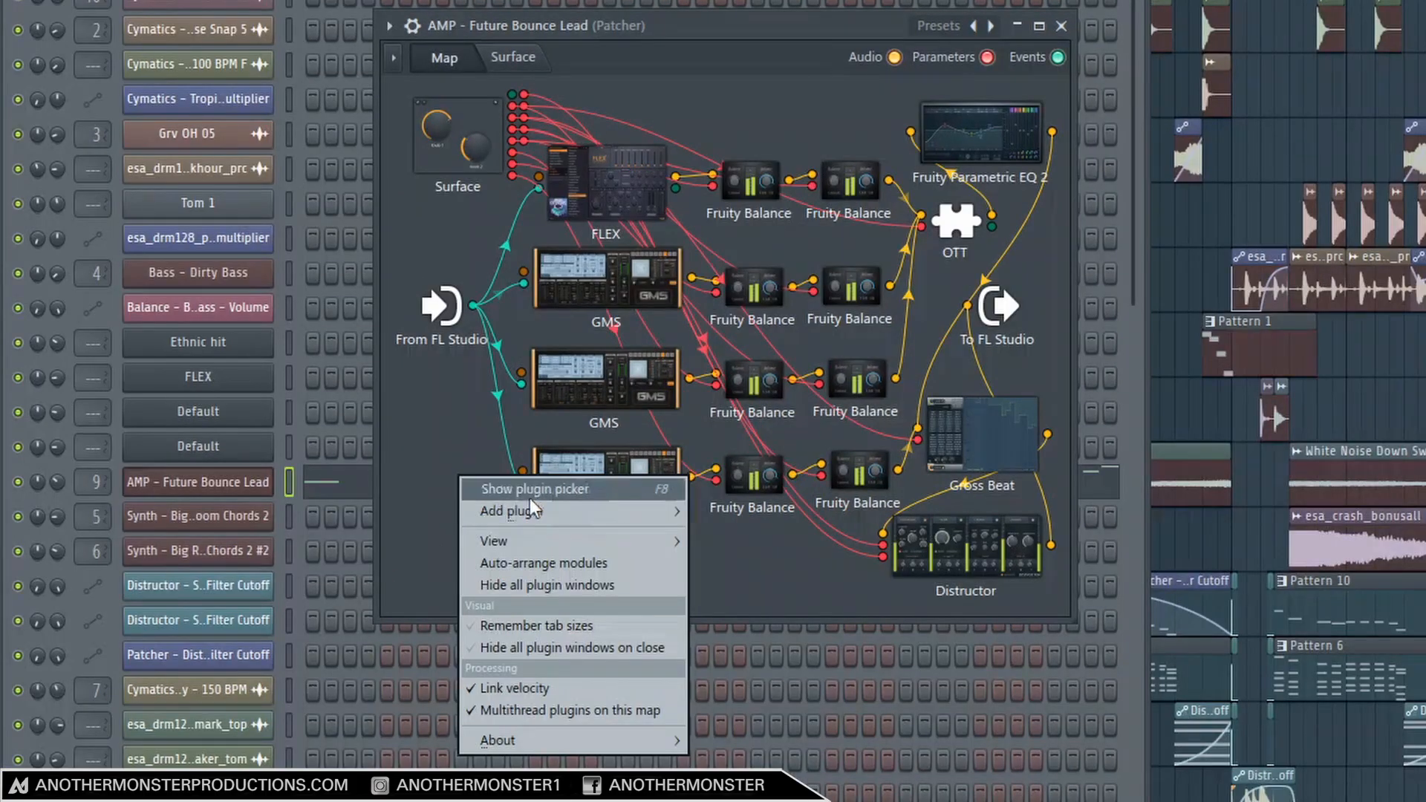
mouse_move(454, 616)
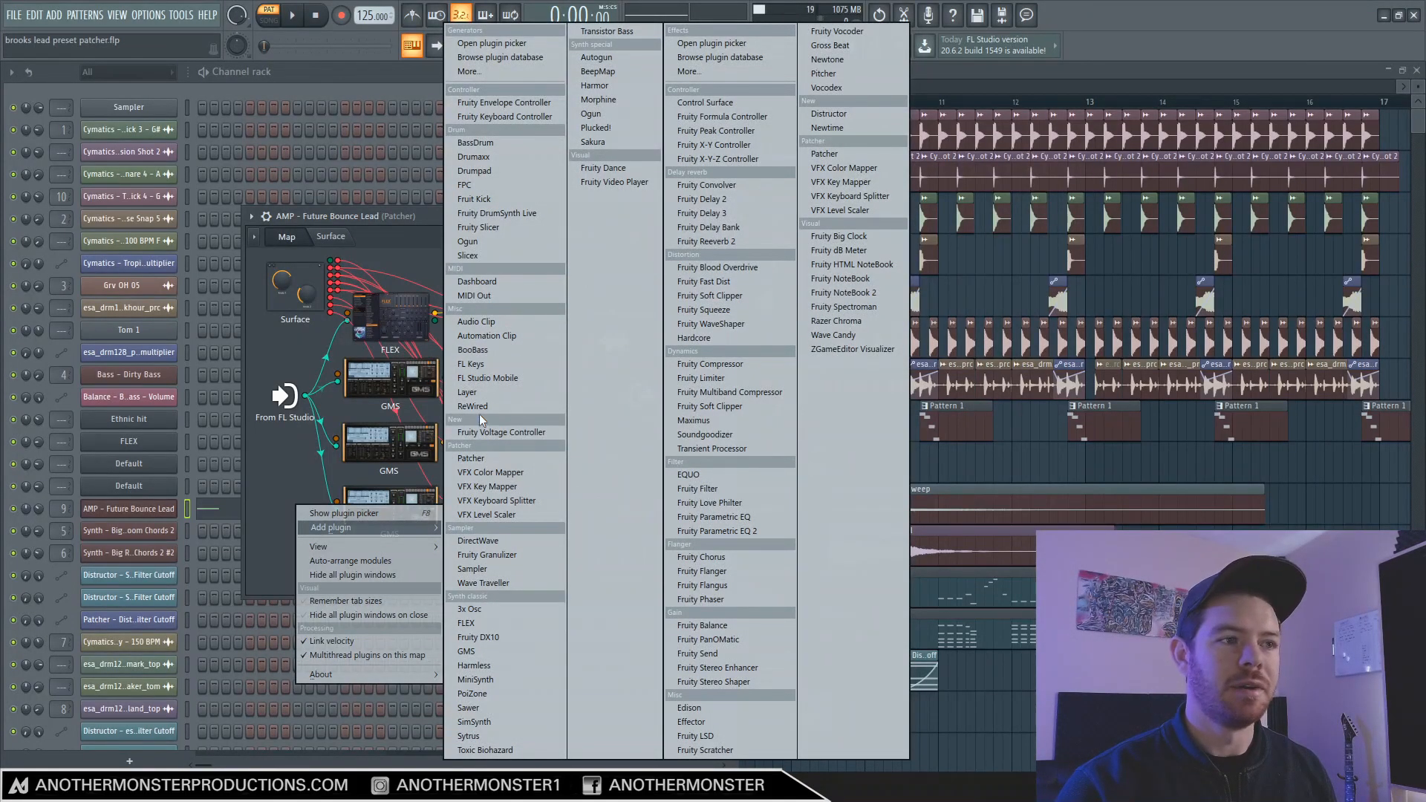
click(264, 499)
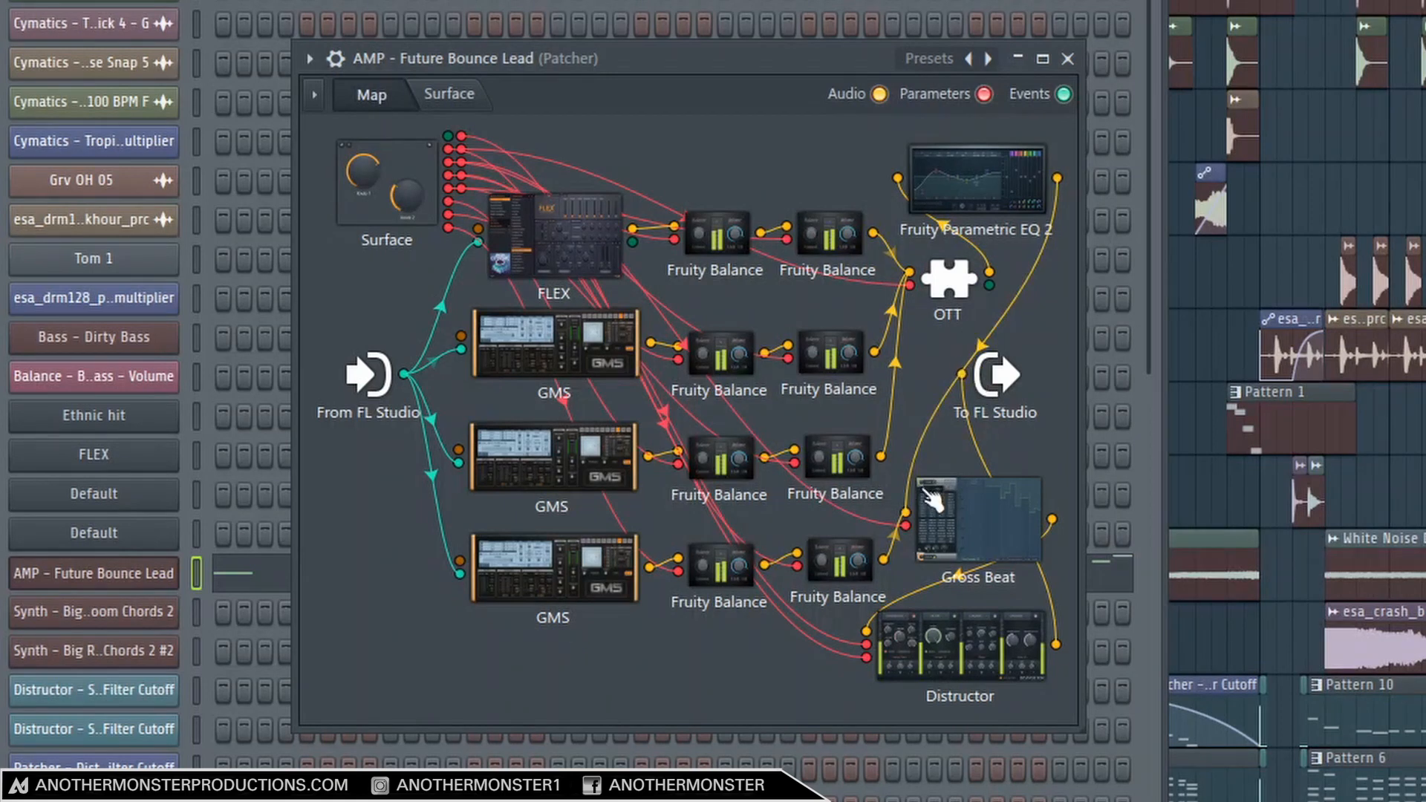
- Examine the Fruity Parametric EQ 2 curve in the Patcher's effect chain and close its window
drag(906, 511, 963, 375)
double_click(980, 191)
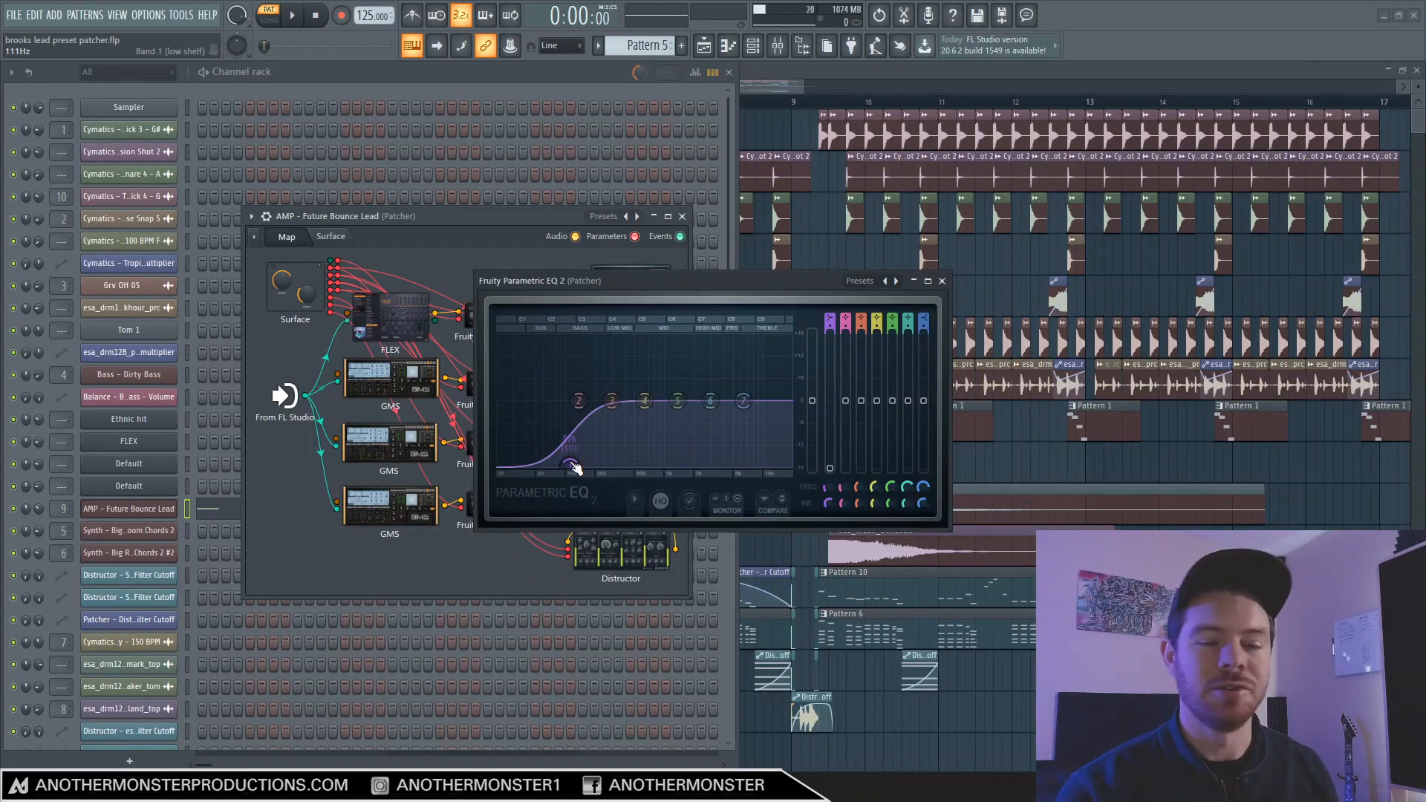
click(941, 280)
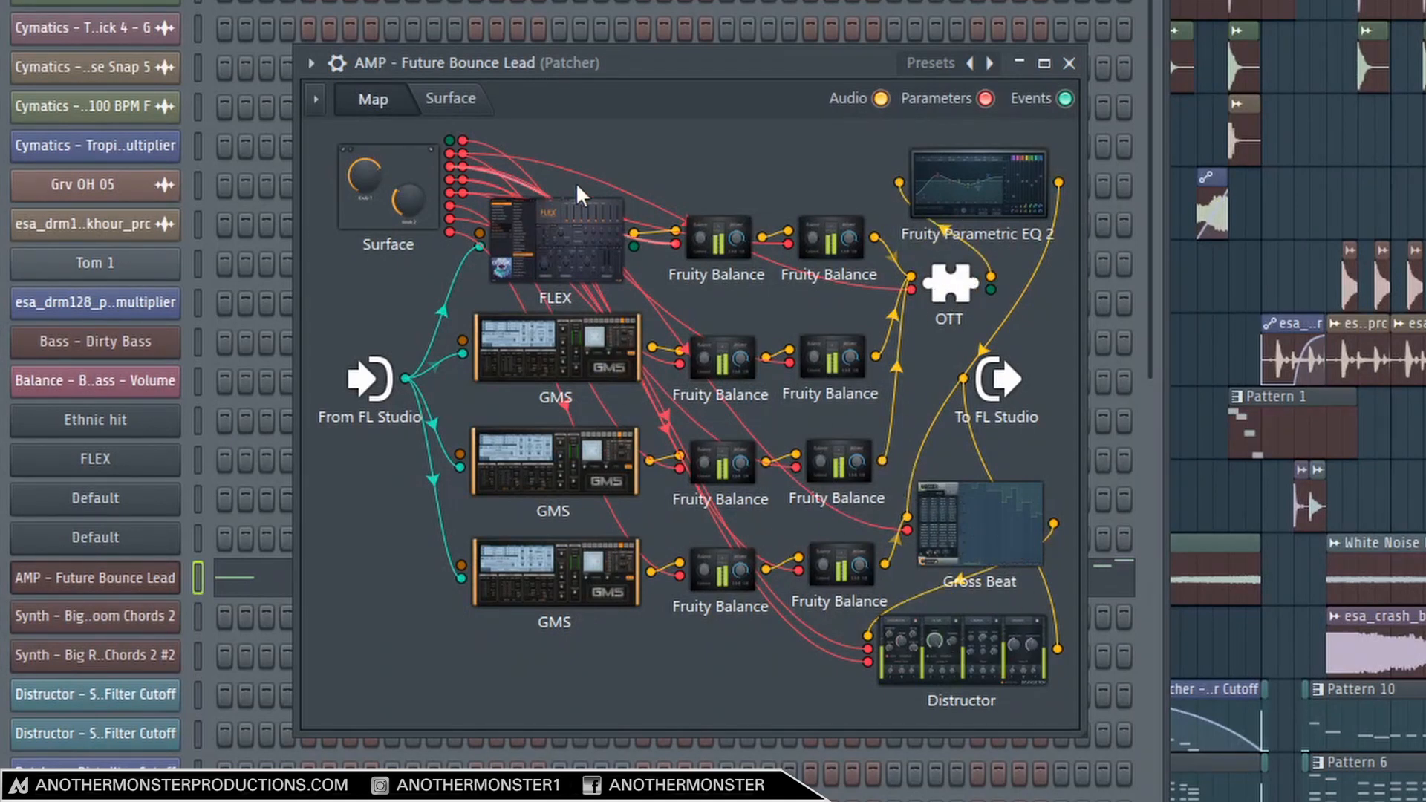
- Examine the Olbaid Compendium presets around Future Trumpet in the Patcher's FLEX instrument
click(470, 112)
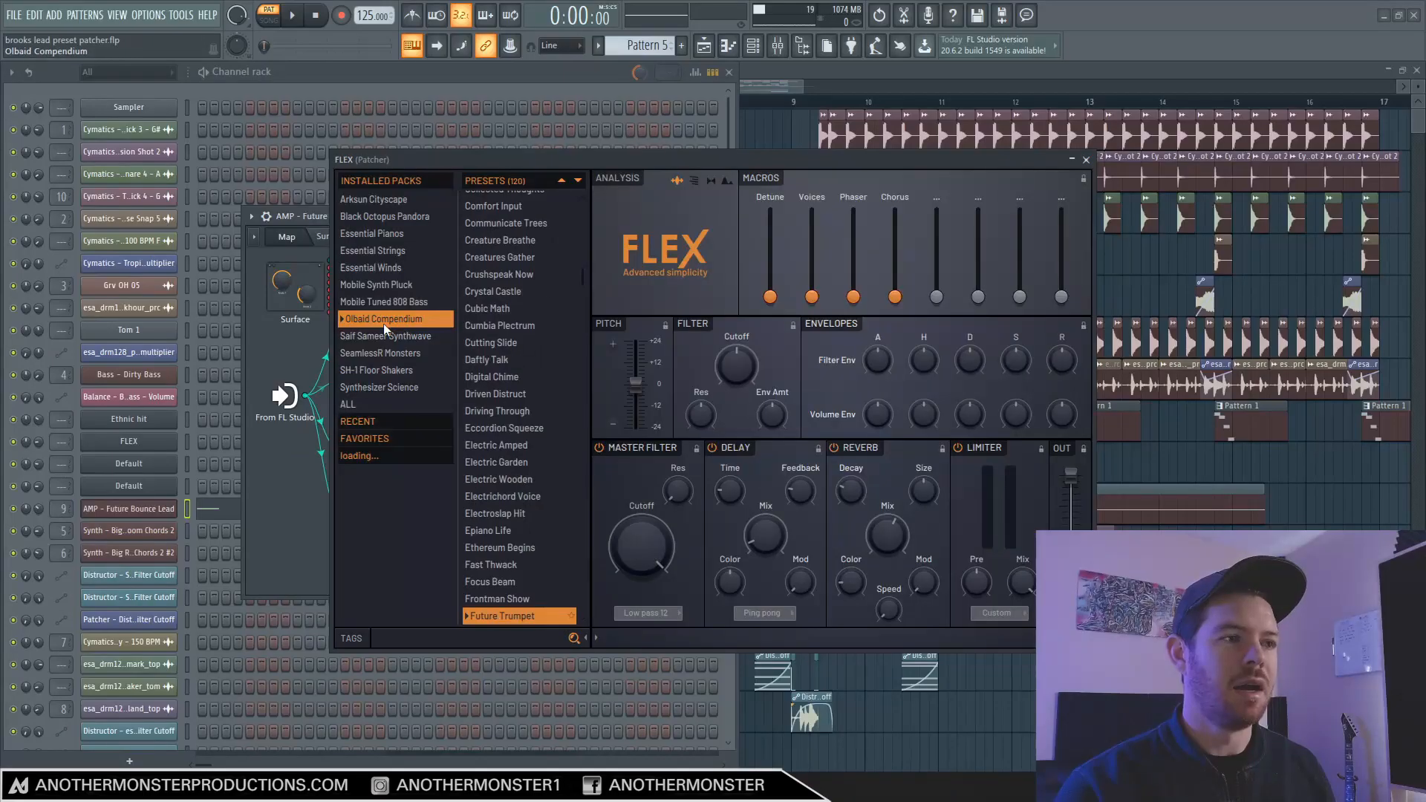
scroll(514, 573, down, 2)
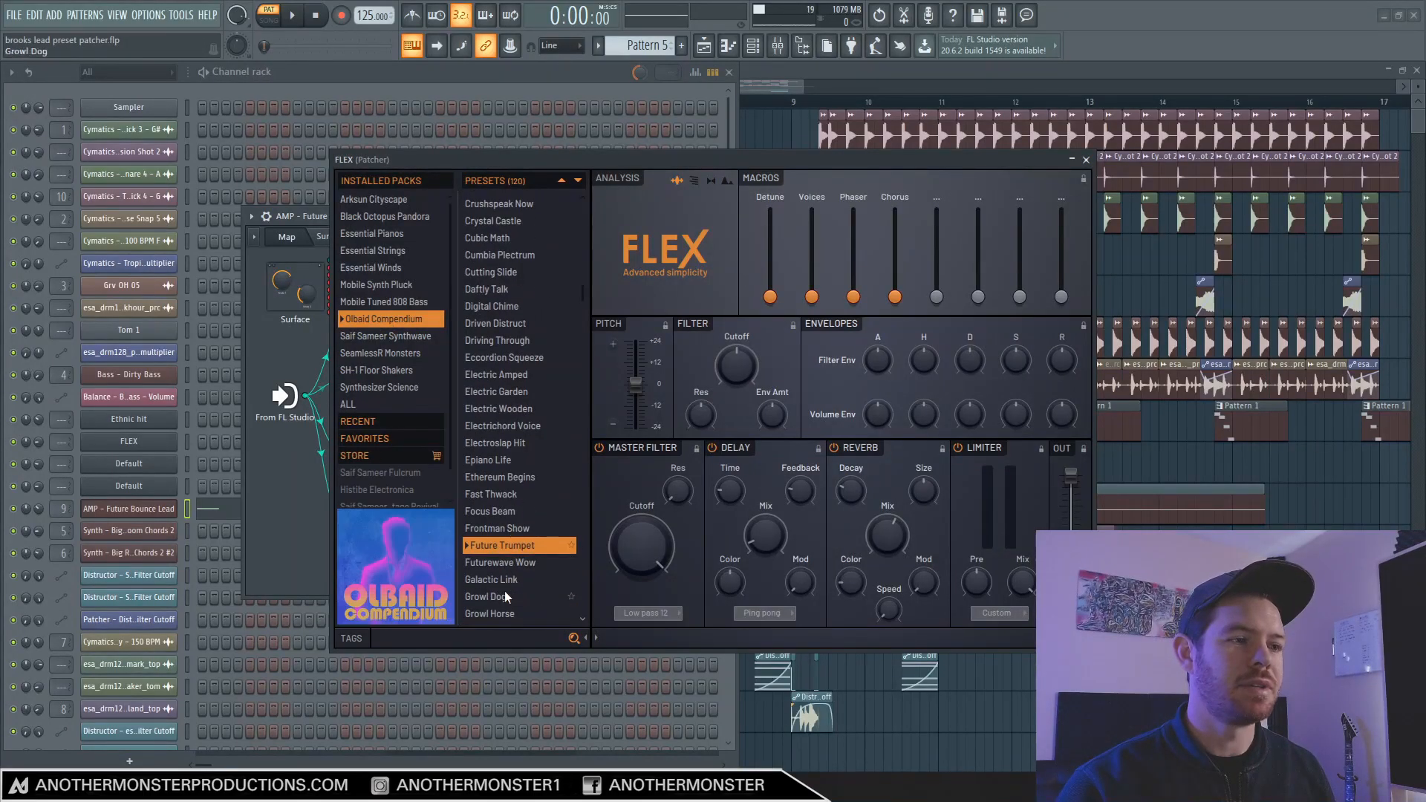
mouse_move(434, 551)
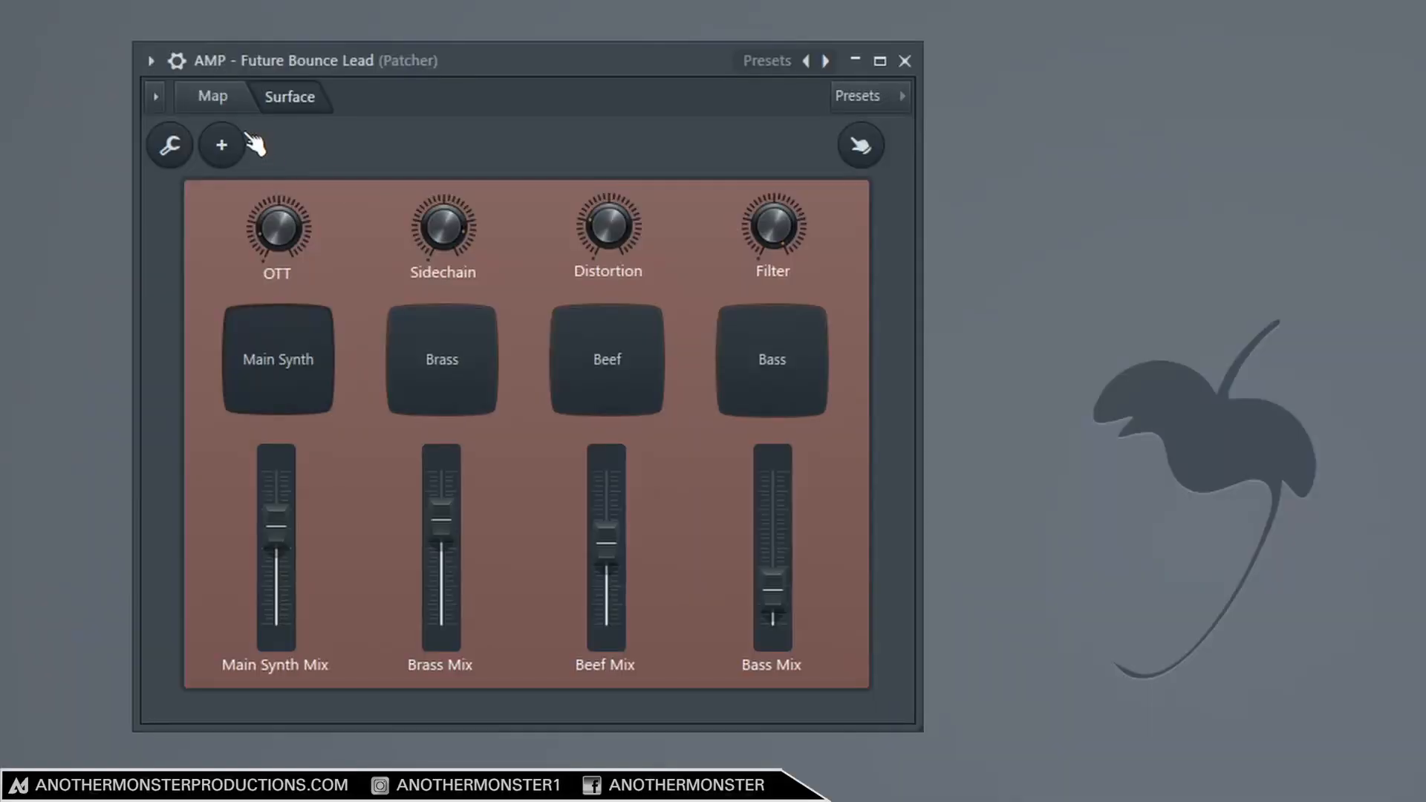
- Load the Lead - Big Room Lead preset from GMS Essentials, Dance Essentials into the topmost GMS and audition it
click(208, 98)
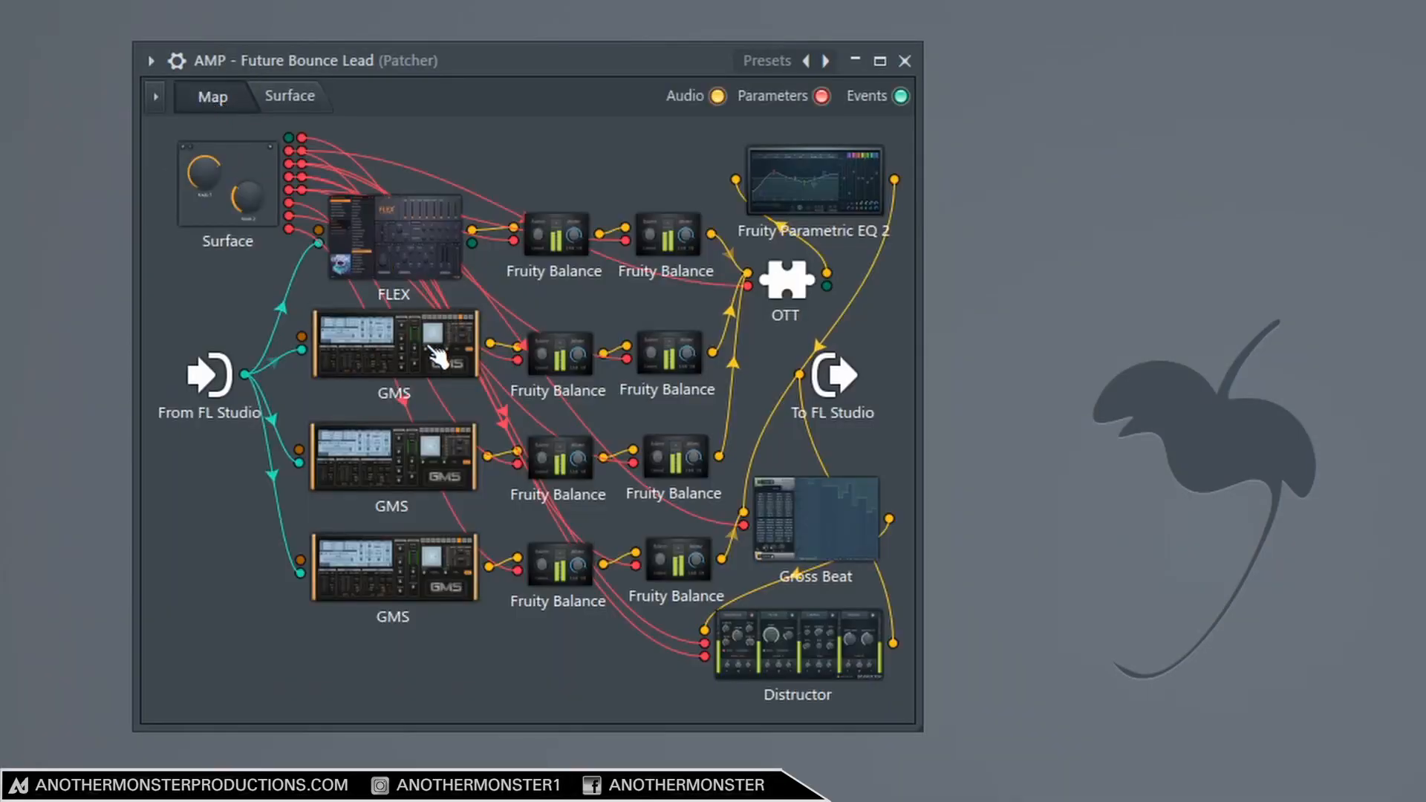
double_click(383, 368)
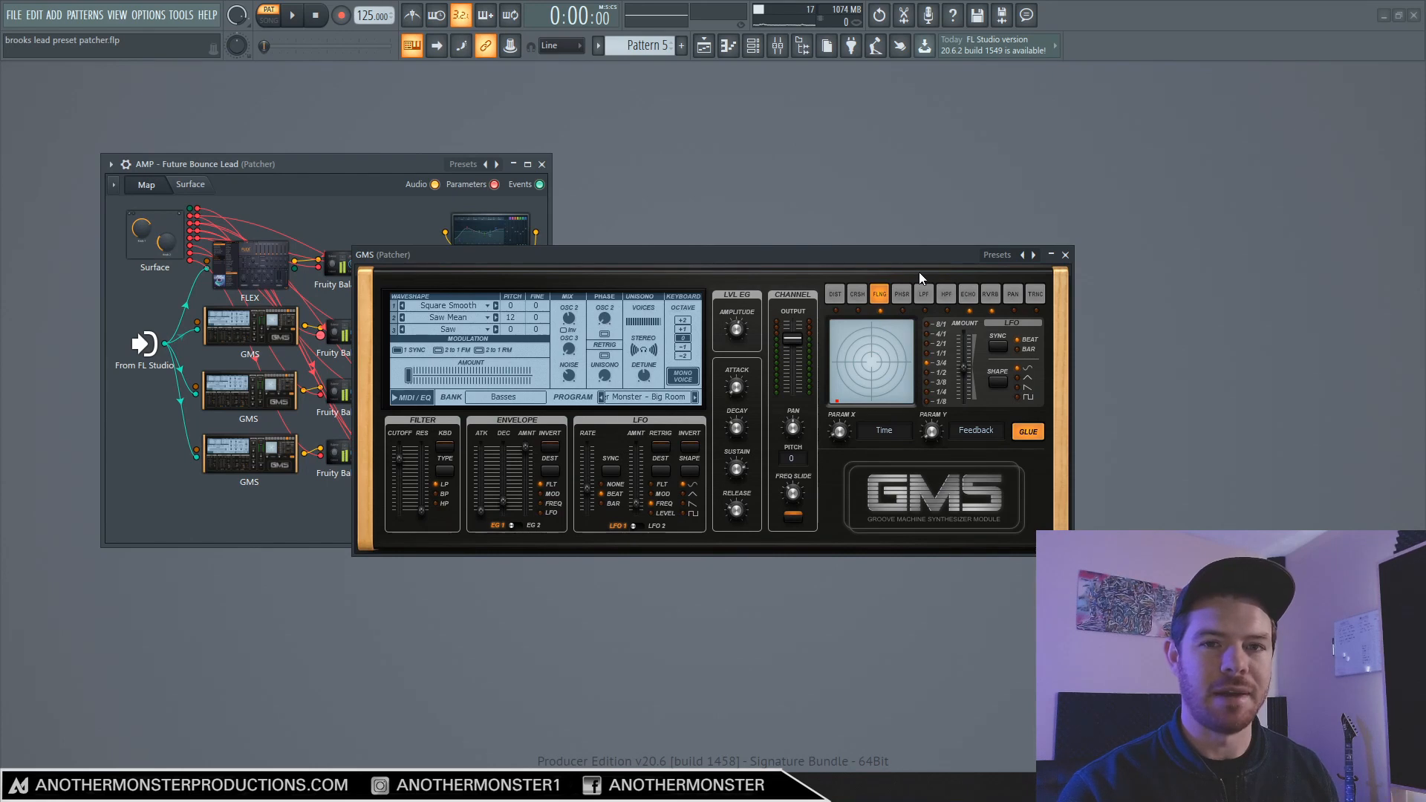
click(999, 256)
mouse_move(1020, 294)
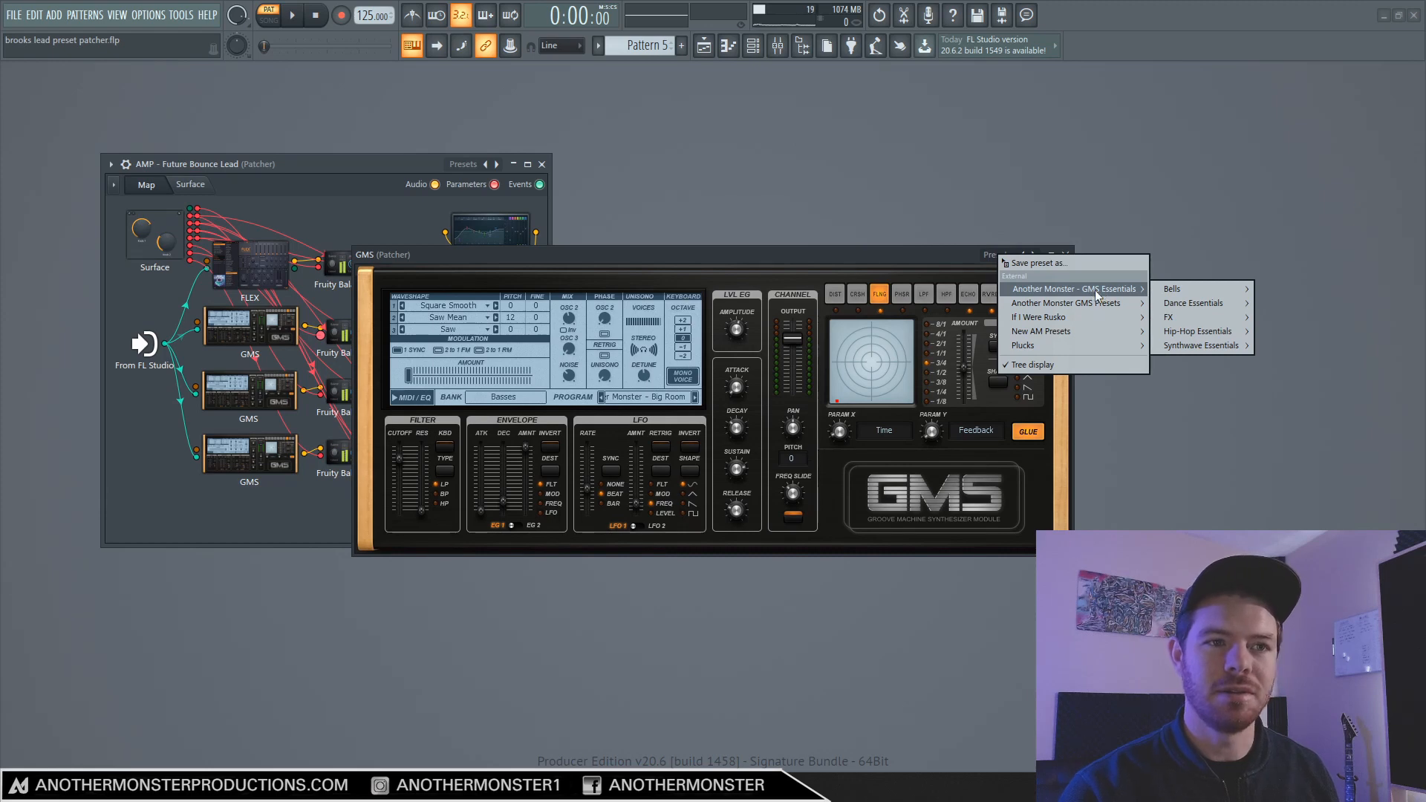
mouse_move(1192, 309)
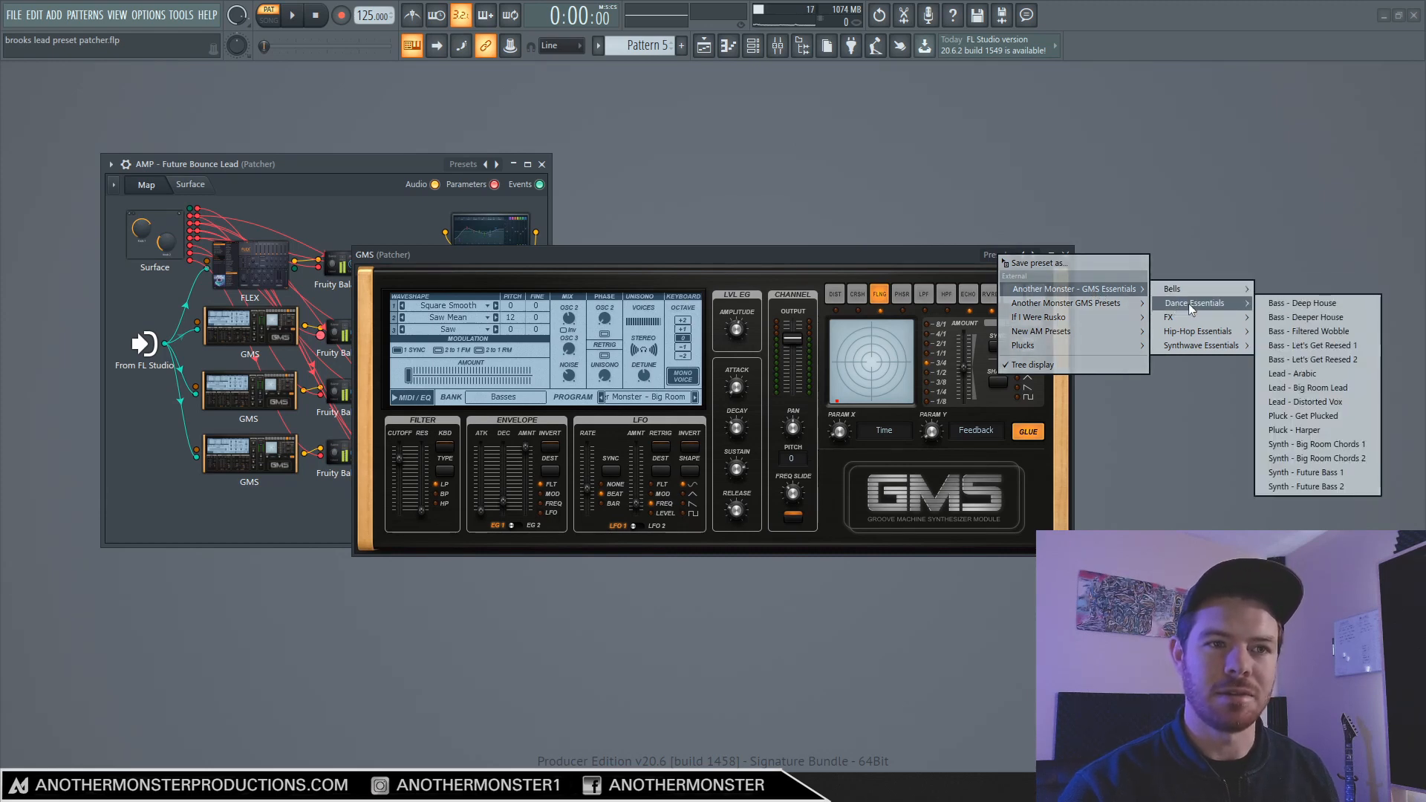
click(1314, 387)
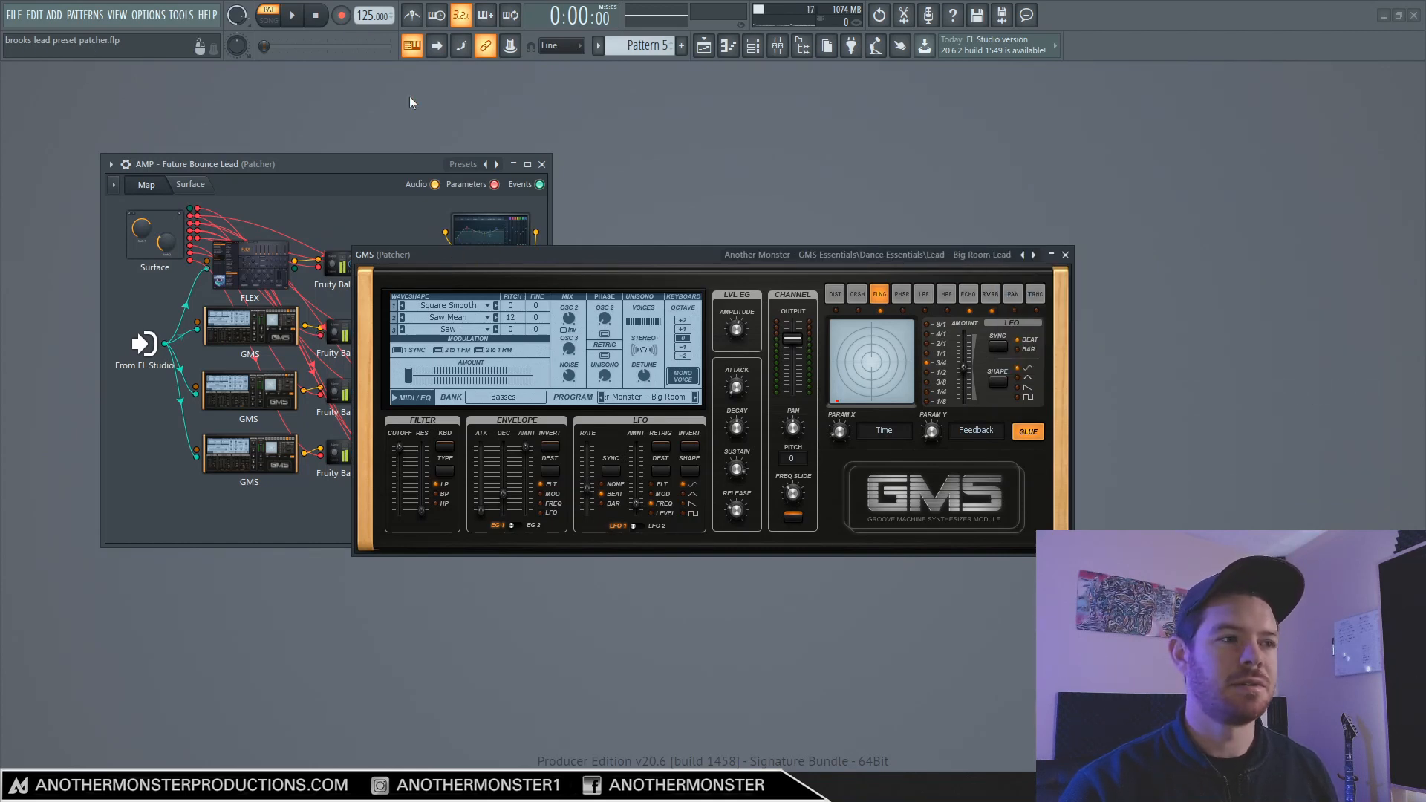
key(space)
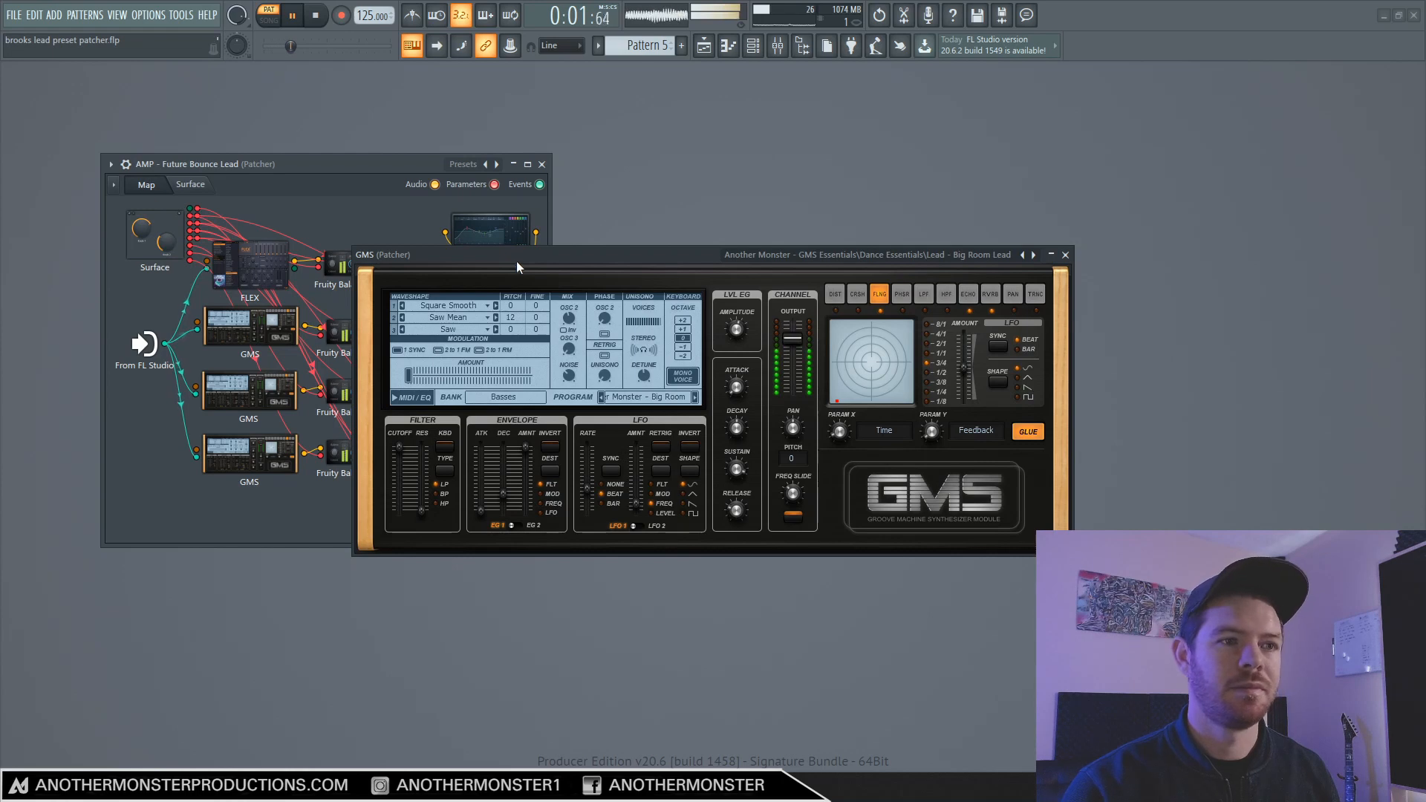
key(space)
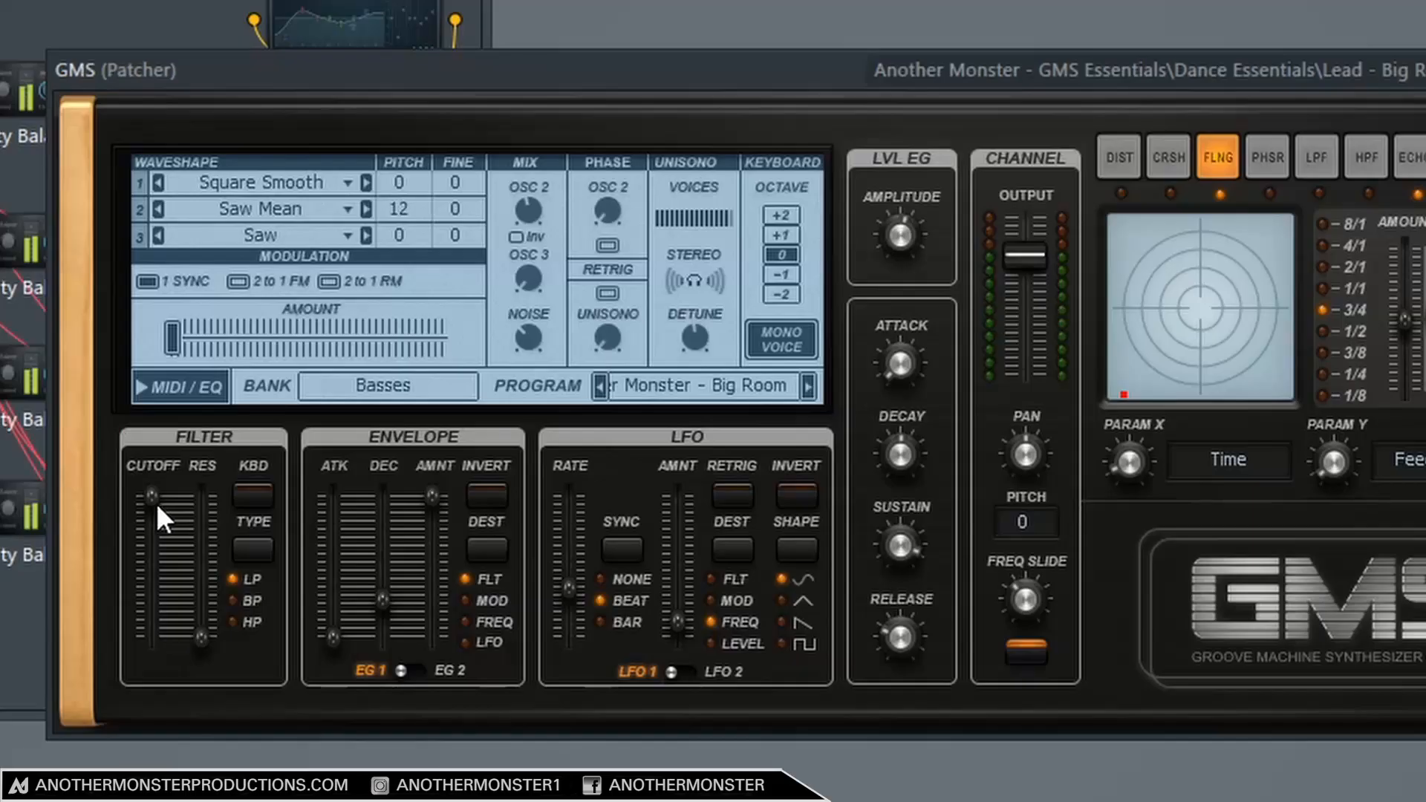
- Lower the GMS filter cutoff slightly and shorten the decay of its EG 1 filter envelope
drag(399, 447, 400, 452)
drag(152, 504, 152, 508)
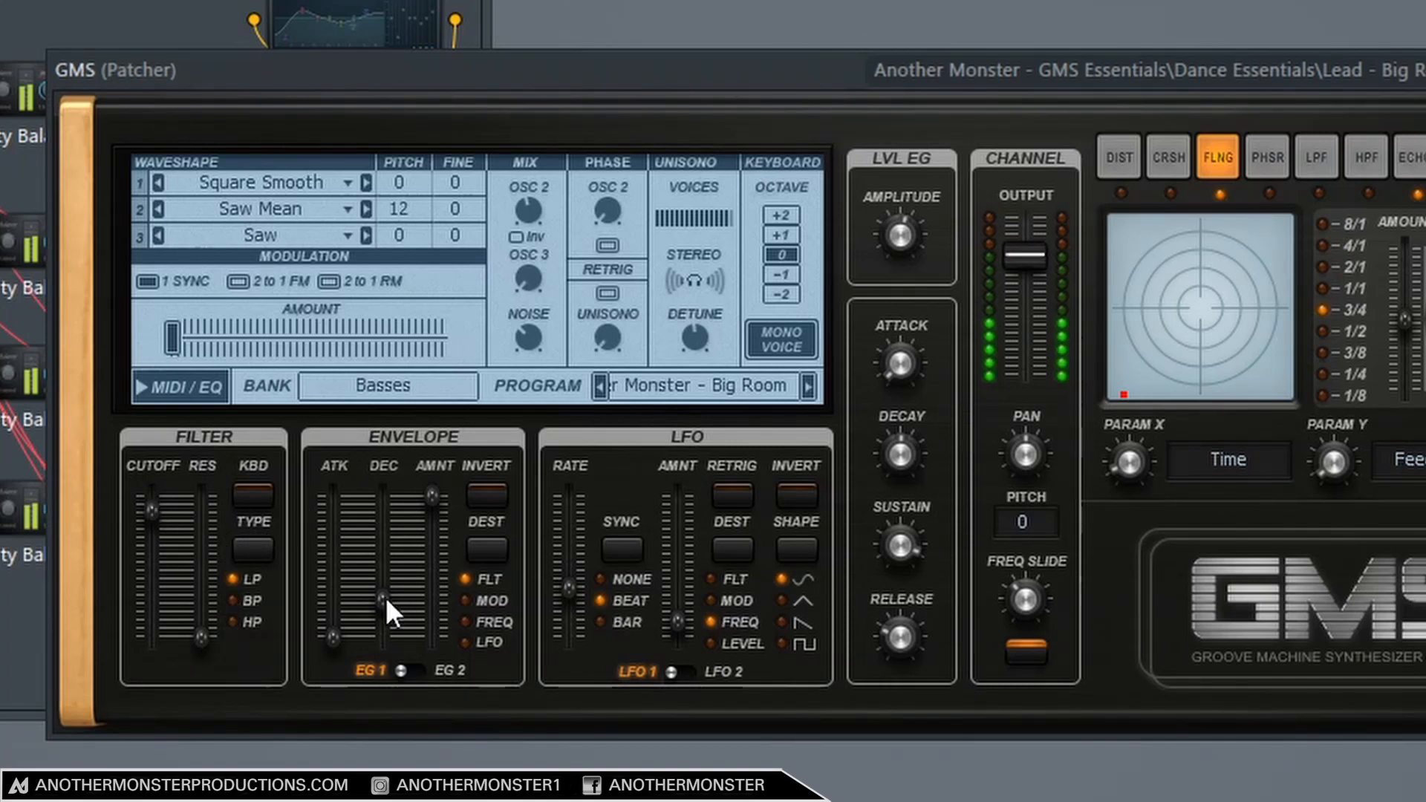
drag(385, 595, 385, 605)
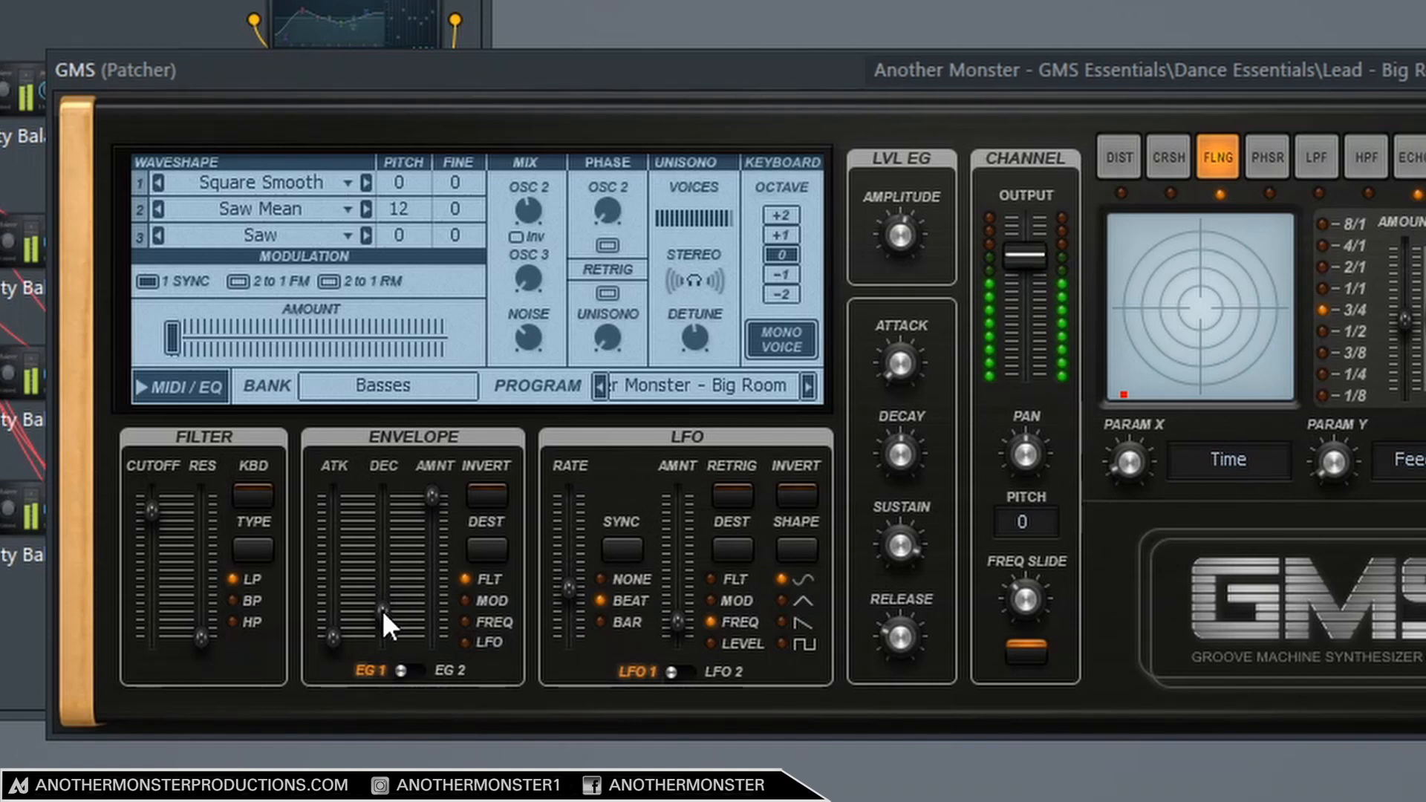
drag(382, 610, 382, 609)
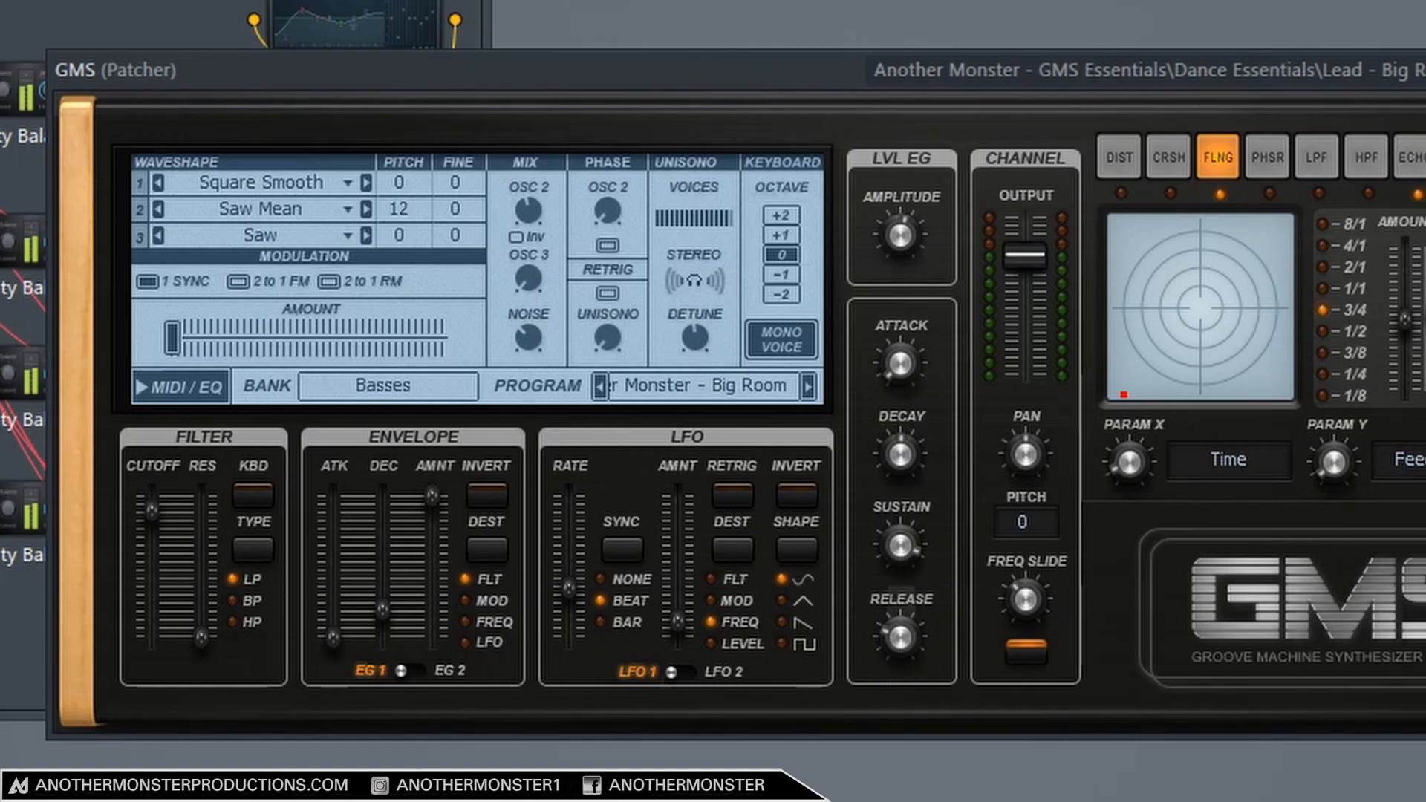
- Fine-tune the sustain, release and decay of the GMS level envelope
drag(901, 547, 903, 547)
drag(897, 635, 897, 637)
drag(899, 446, 899, 456)
mouse_move(900, 454)
mouse_down()
mouse_move(900, 467)
mouse_move(906, 451)
mouse_up()
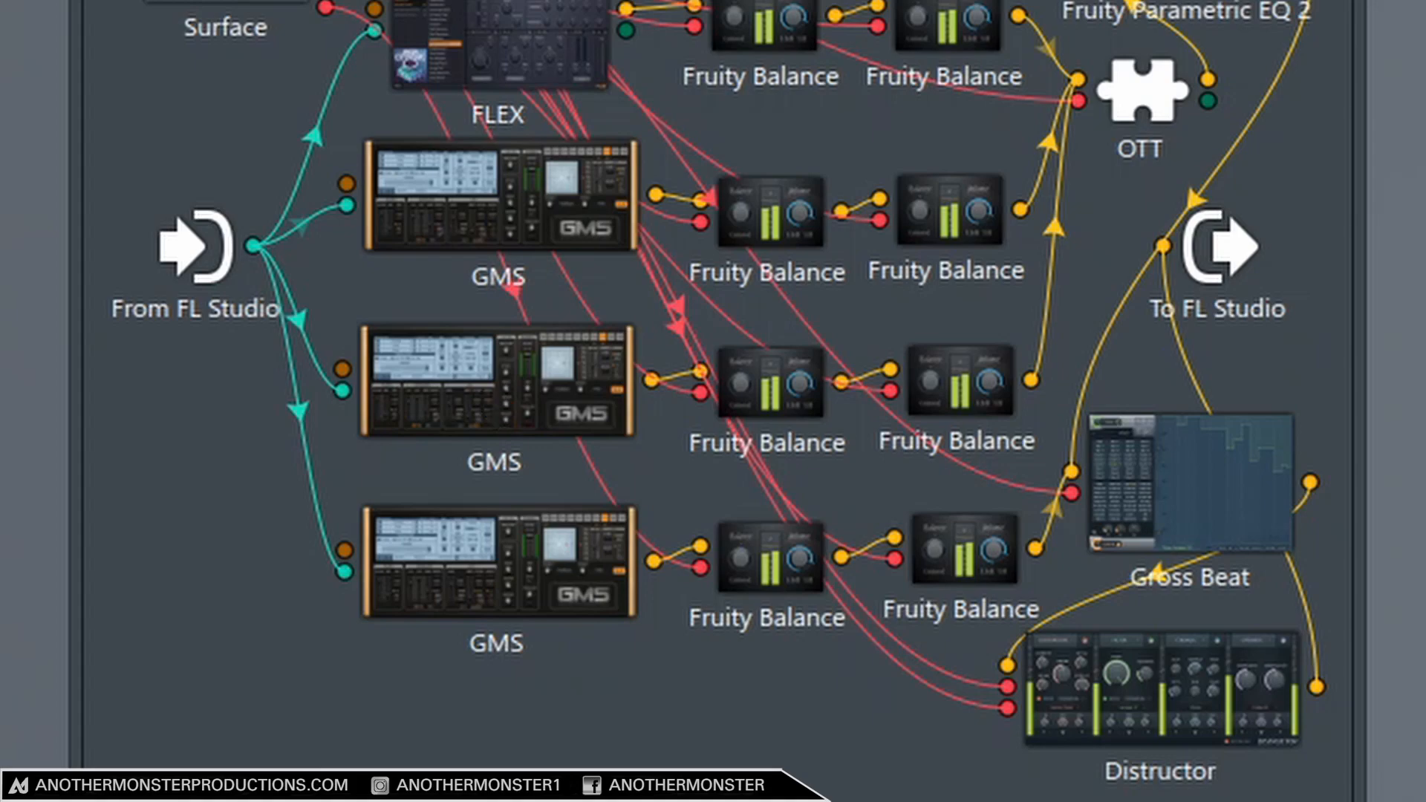
- Open the middle GMS from the Patcher map, place it over the control surface and audition its layer
click(250, 401)
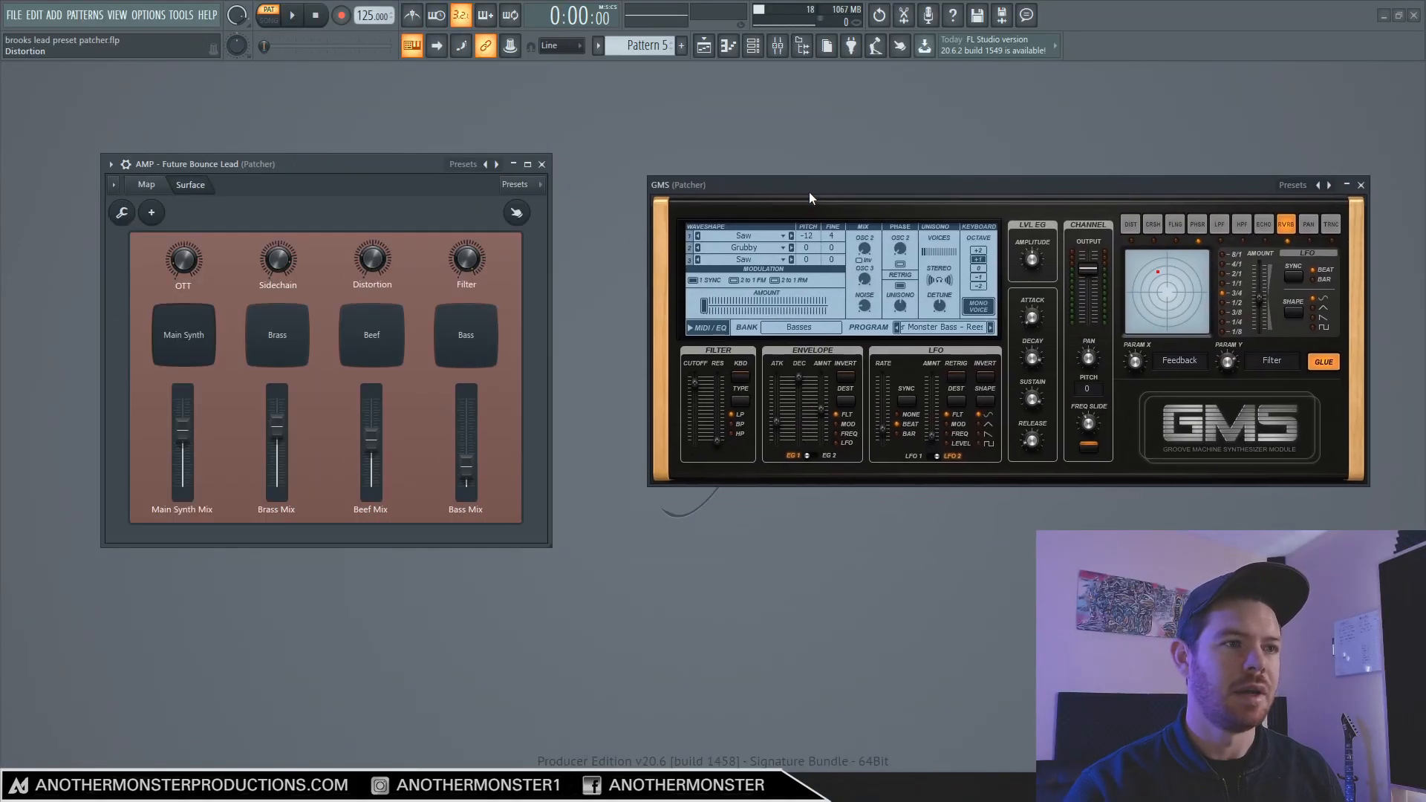
drag(809, 191, 765, 194)
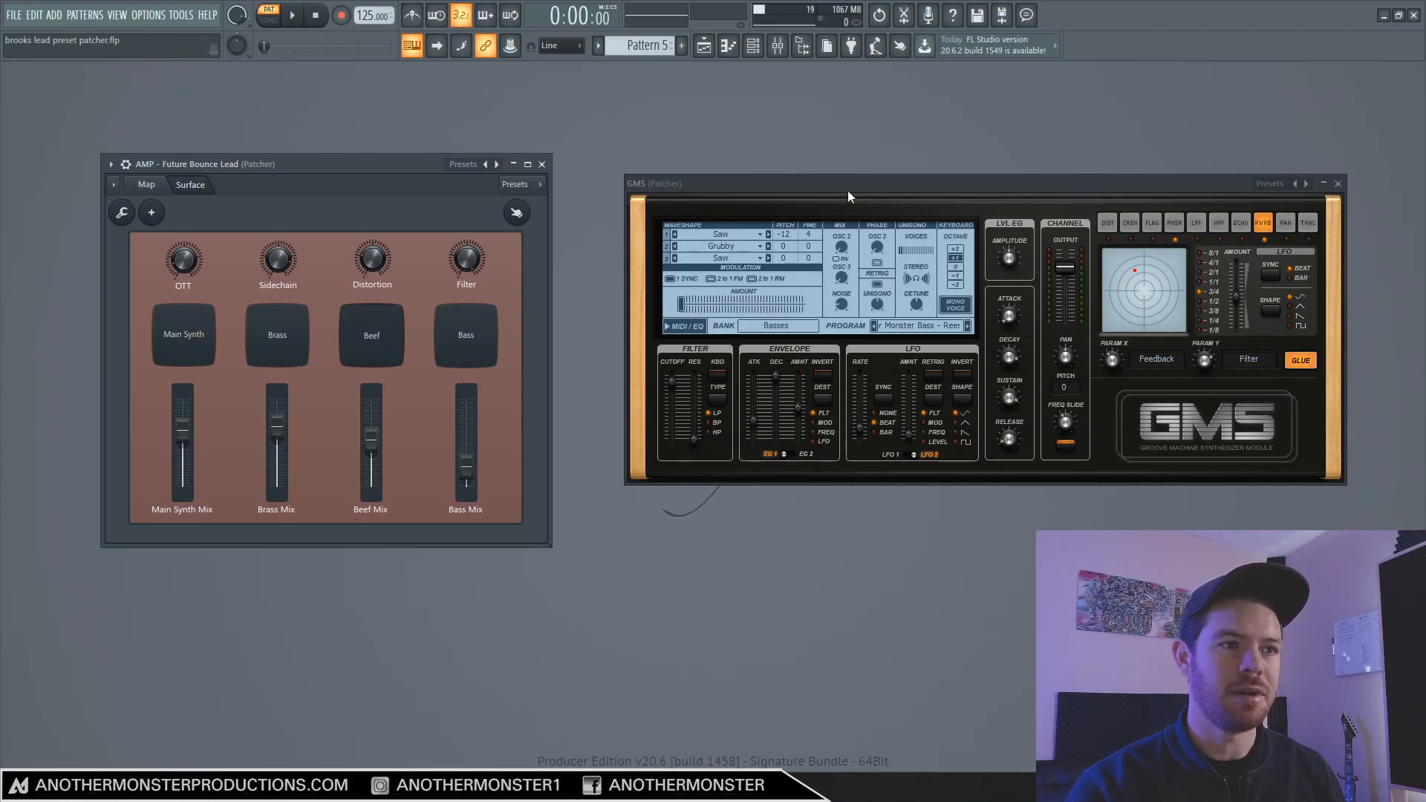
drag(850, 185, 389, 190)
key(space)
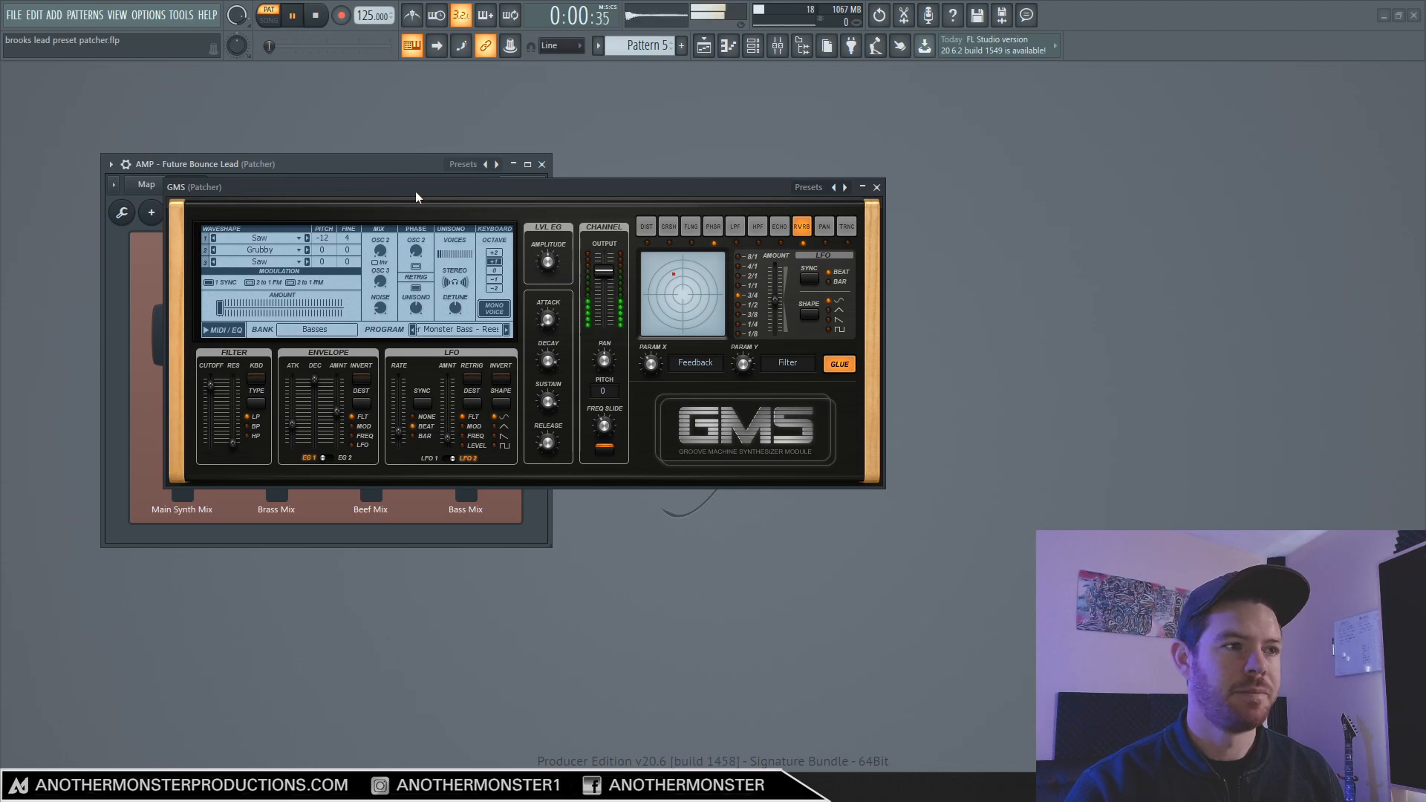
drag(395, 189, 354, 226)
key(space)
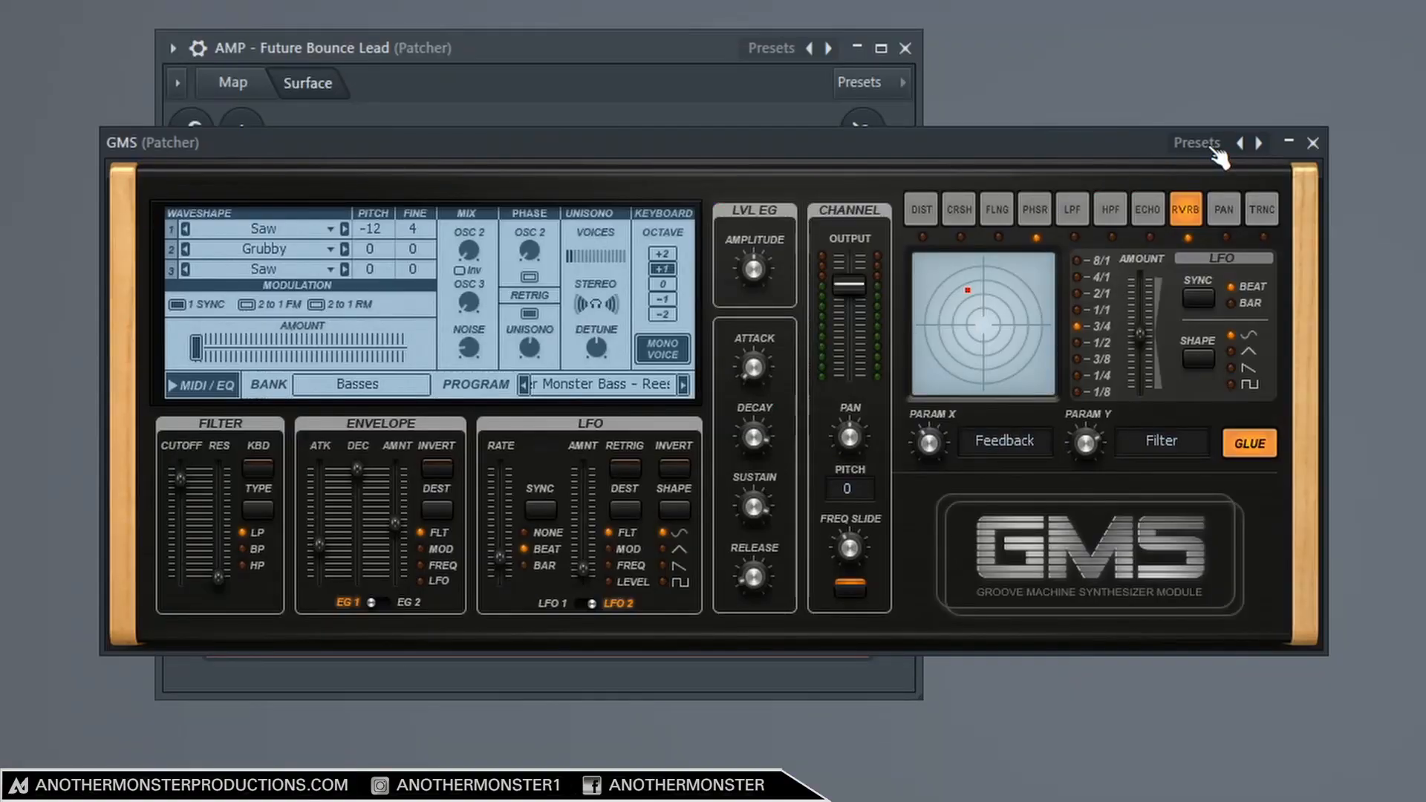
- Load the Bass - Let's Get Reesed 1 preset from GMS Essentials, Dance Essentials, and set the keyboard octave to +1
click(1197, 143)
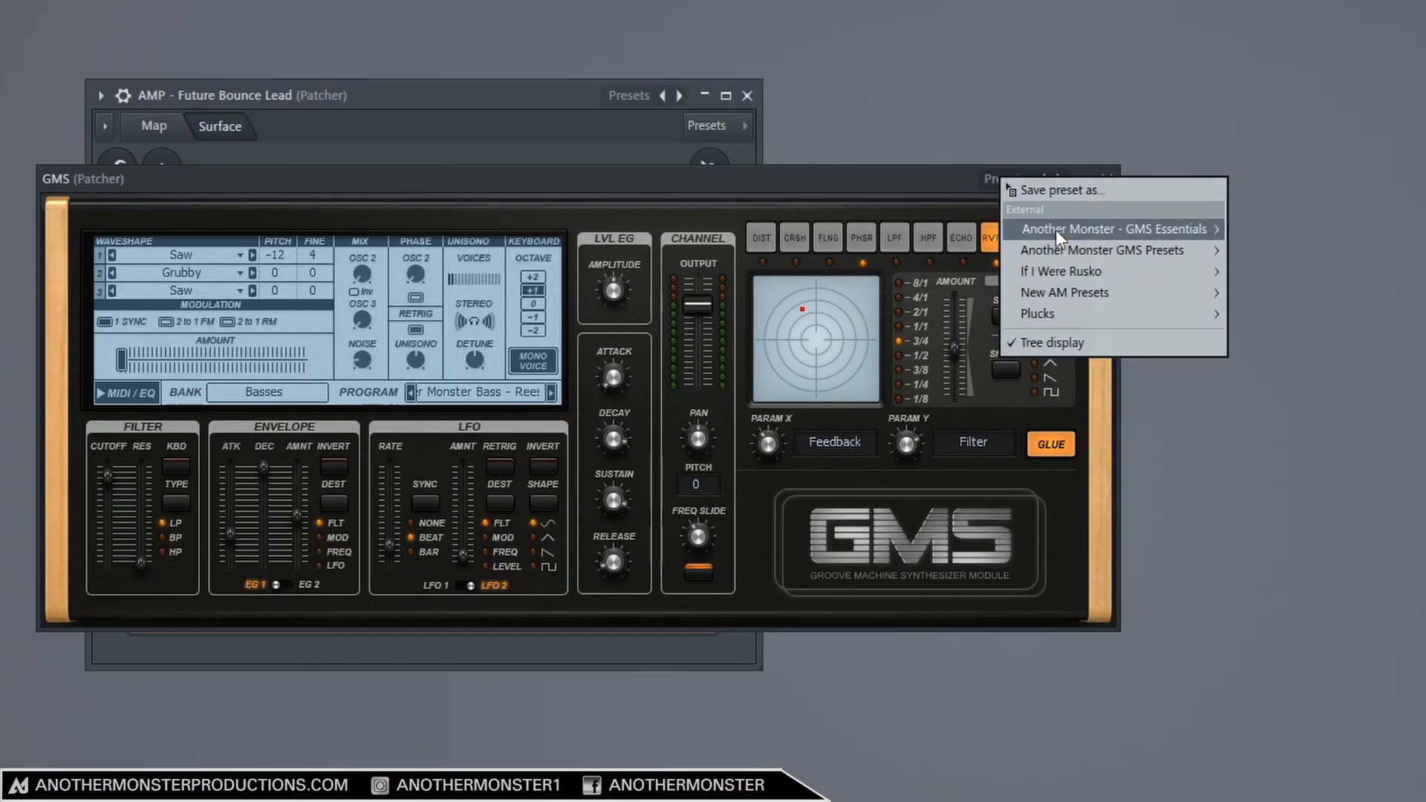
mouse_move(1124, 230)
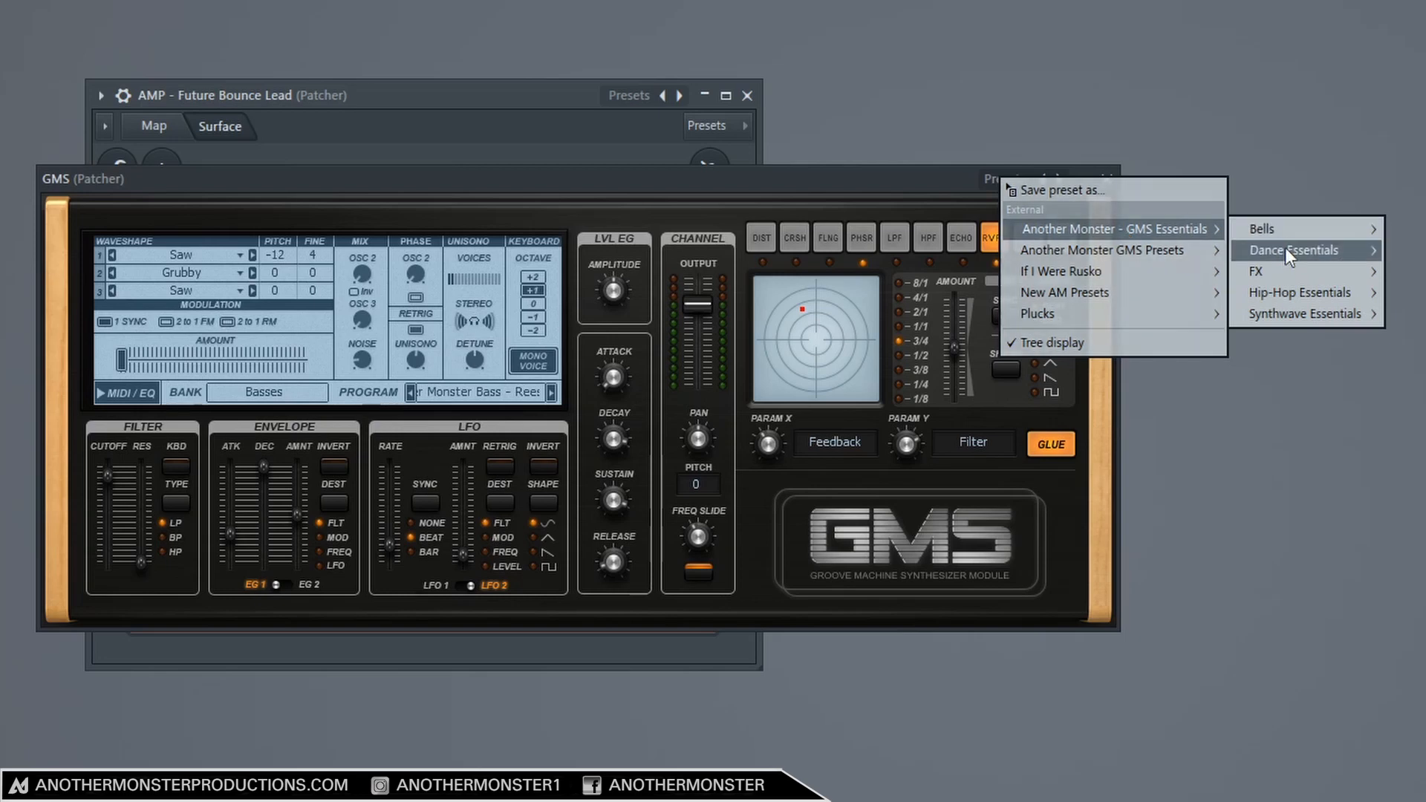
mouse_move(1285, 249)
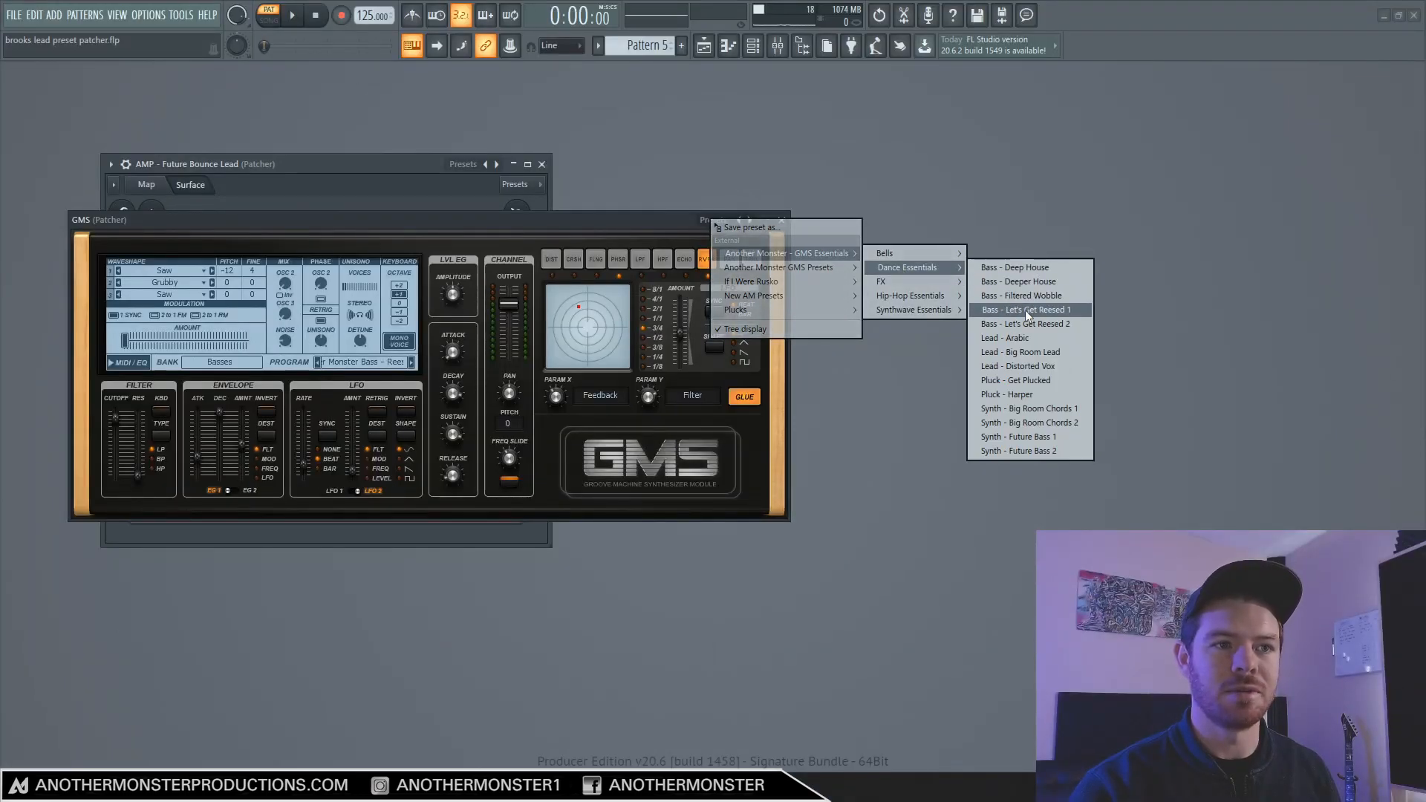
click(997, 309)
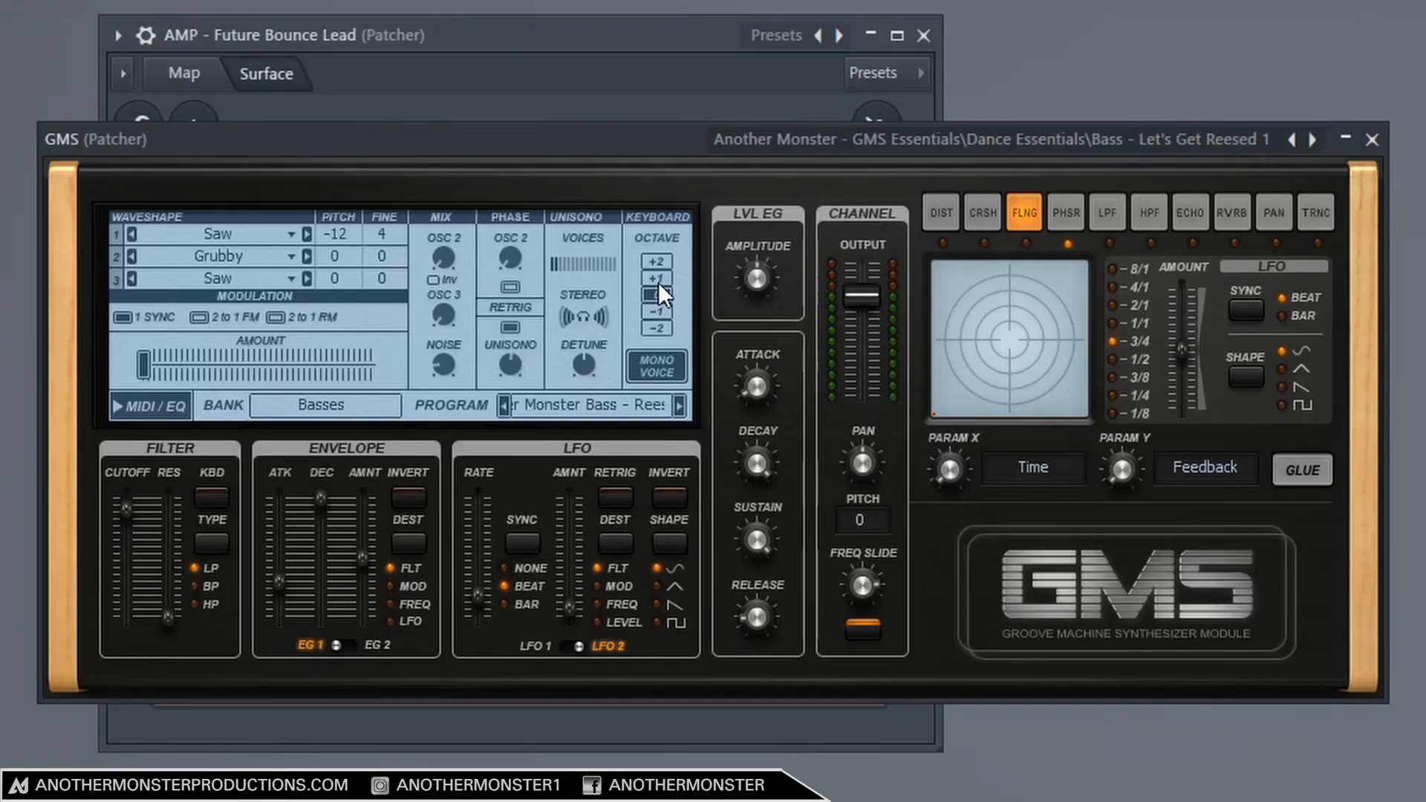
click(397, 294)
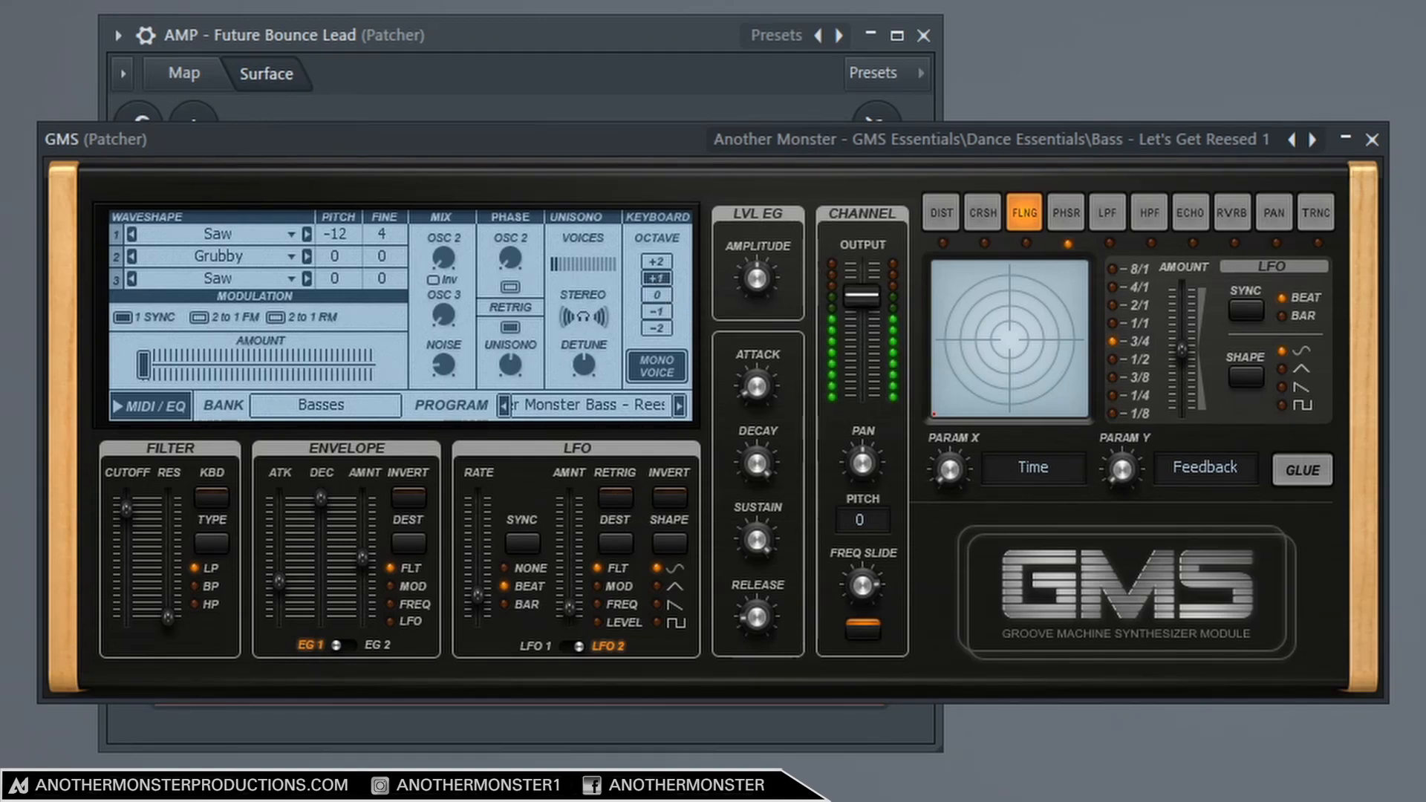
- Fine-tune the GMS frequency slide and raise the reverb's feedback and filter amounts
drag(868, 581, 867, 594)
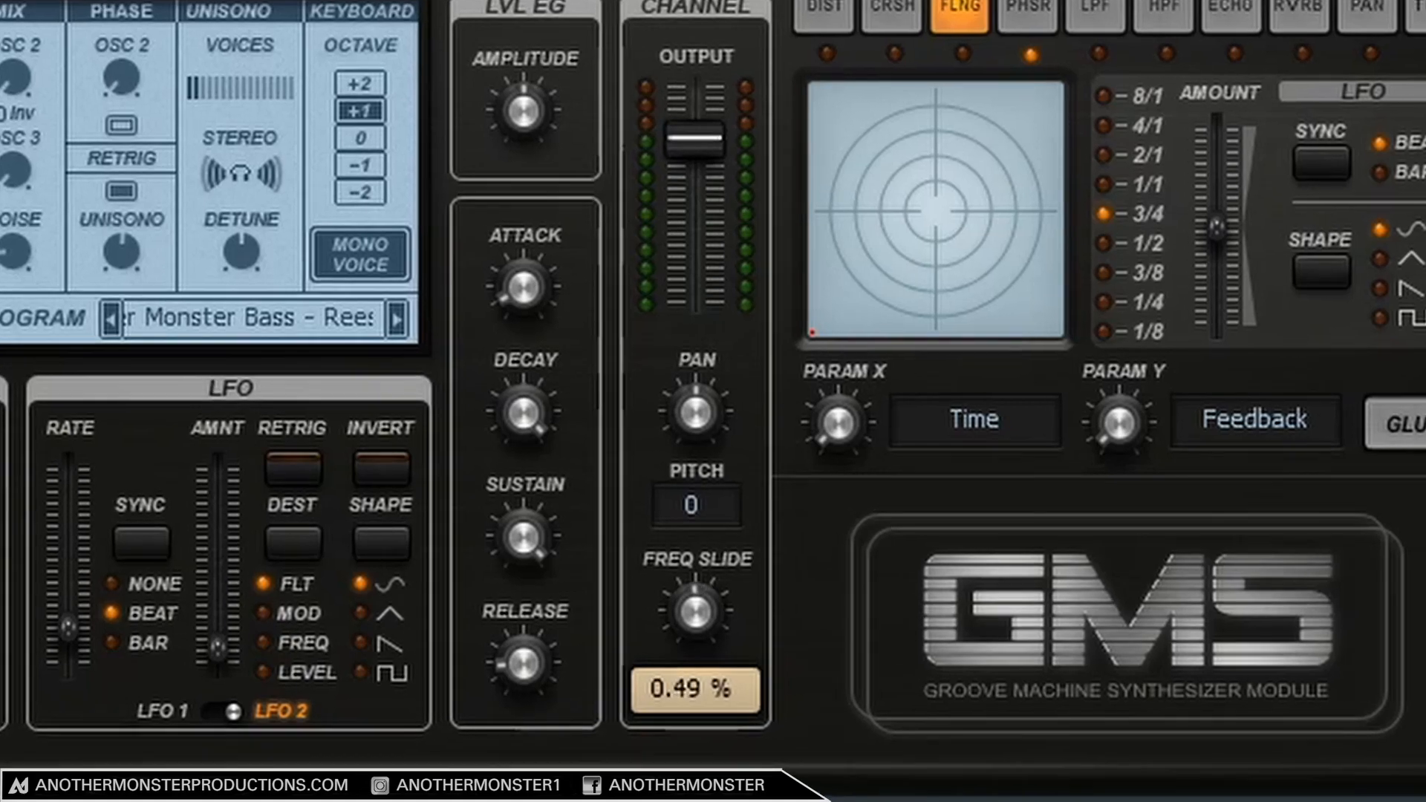
drag(696, 612, 706, 605)
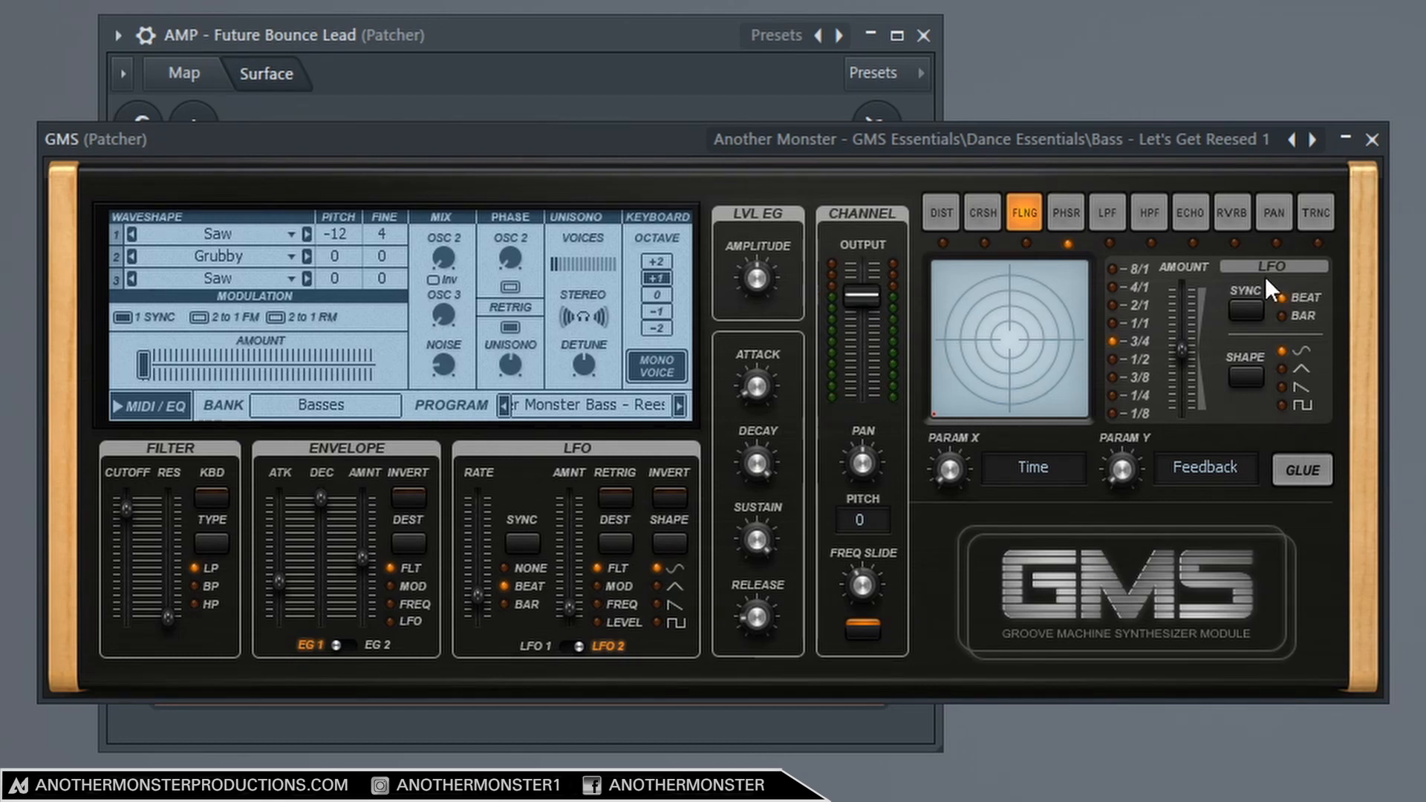
click(1231, 210)
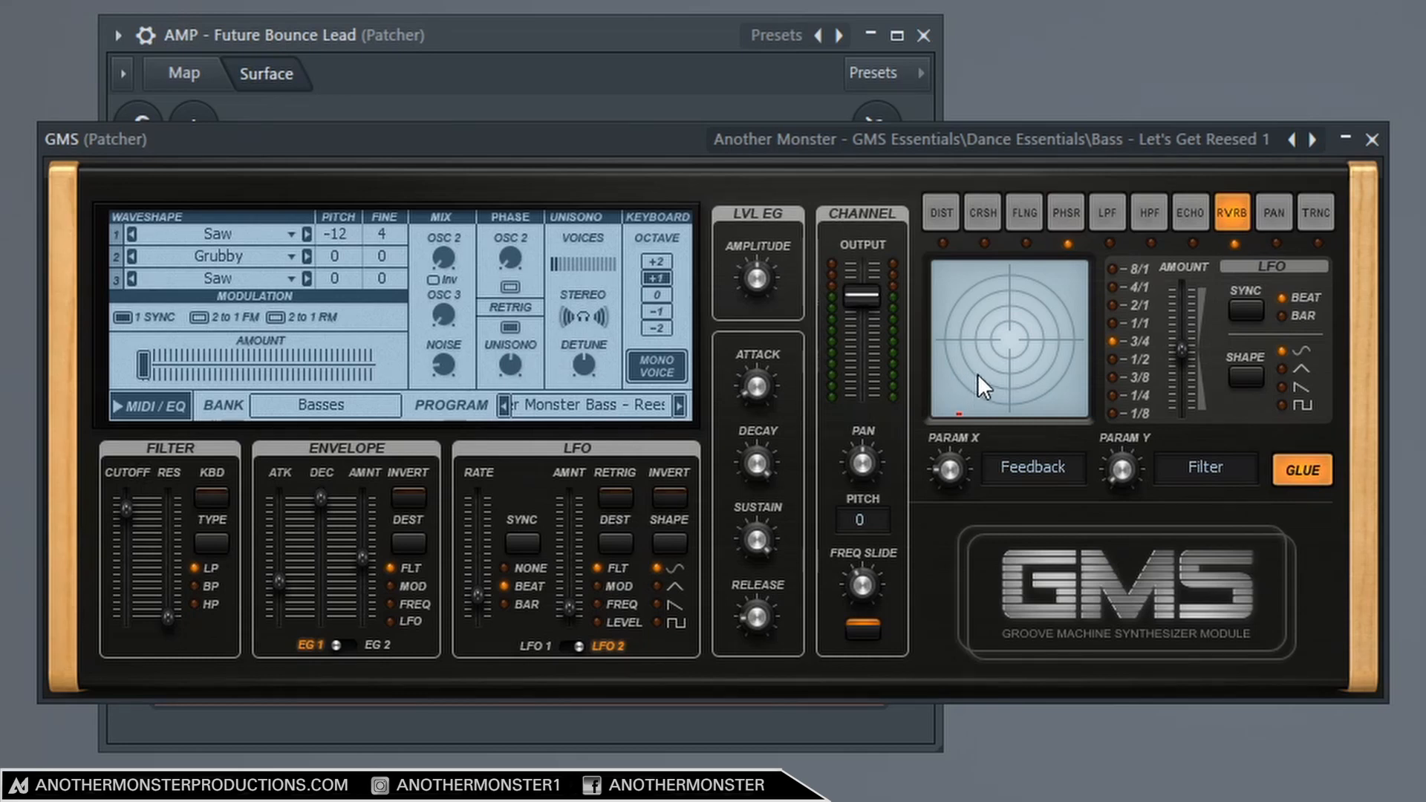
drag(977, 372, 987, 293)
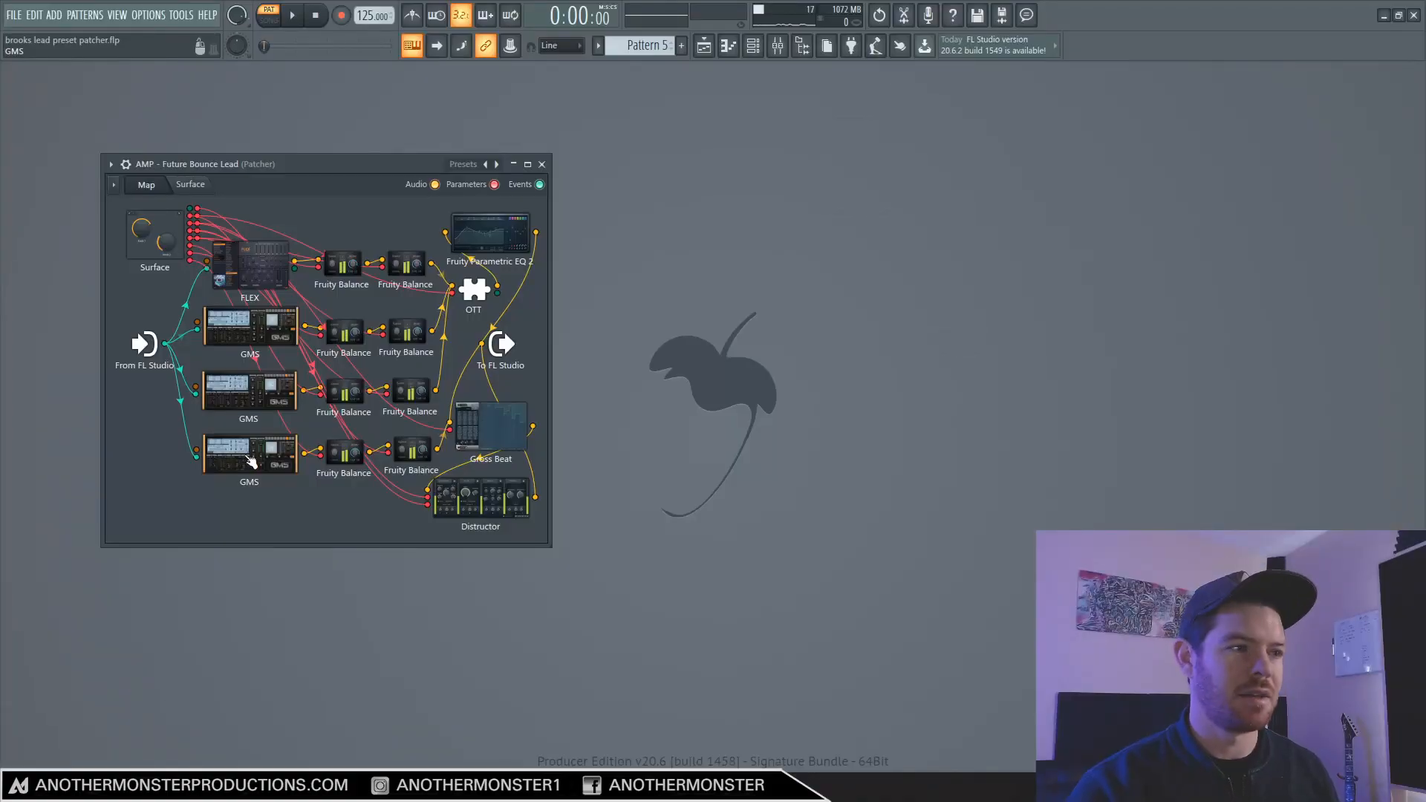
- Open the bottommost GMS beside the control surface, switch from the Beef layer to the Bass layer and audition it
double_click(249, 457)
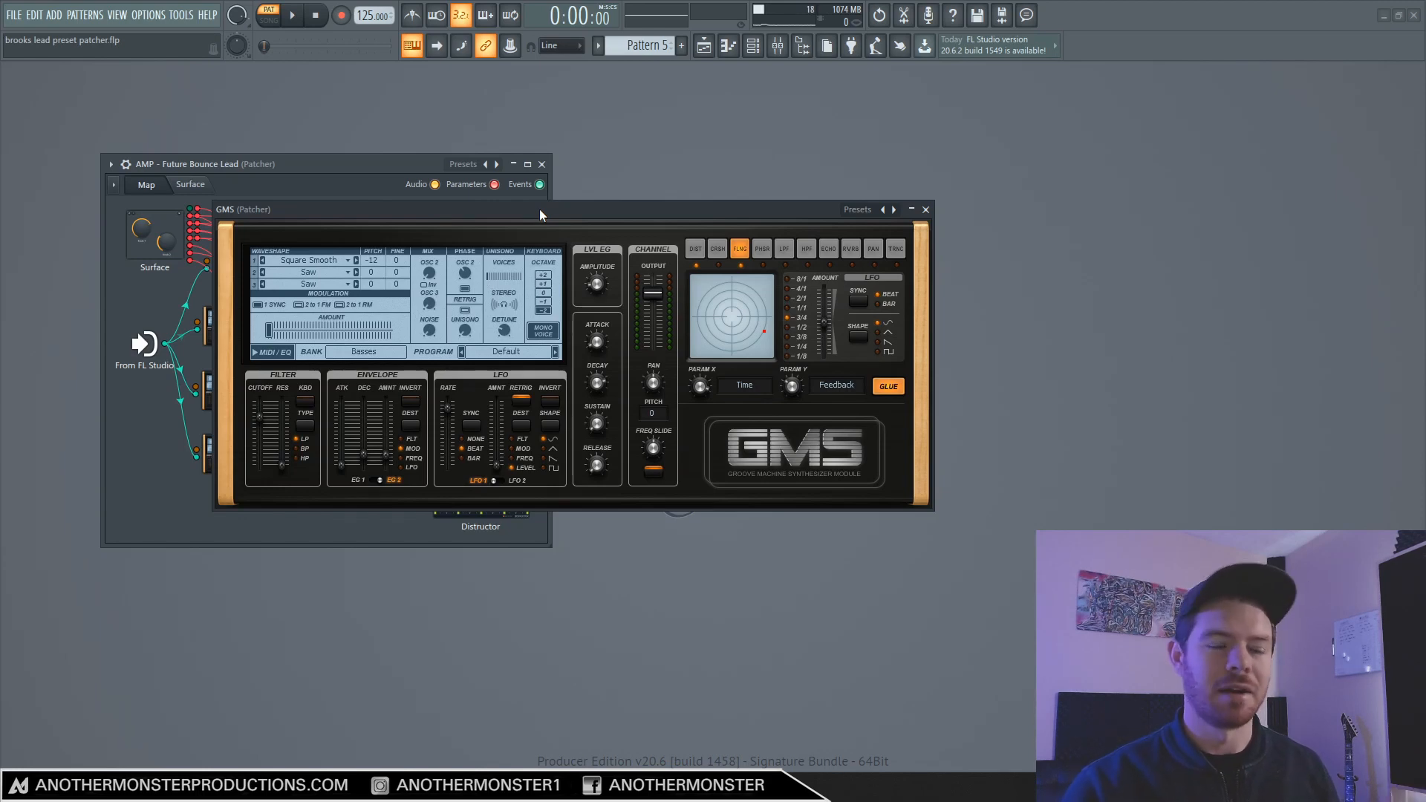
drag(253, 224, 721, 197)
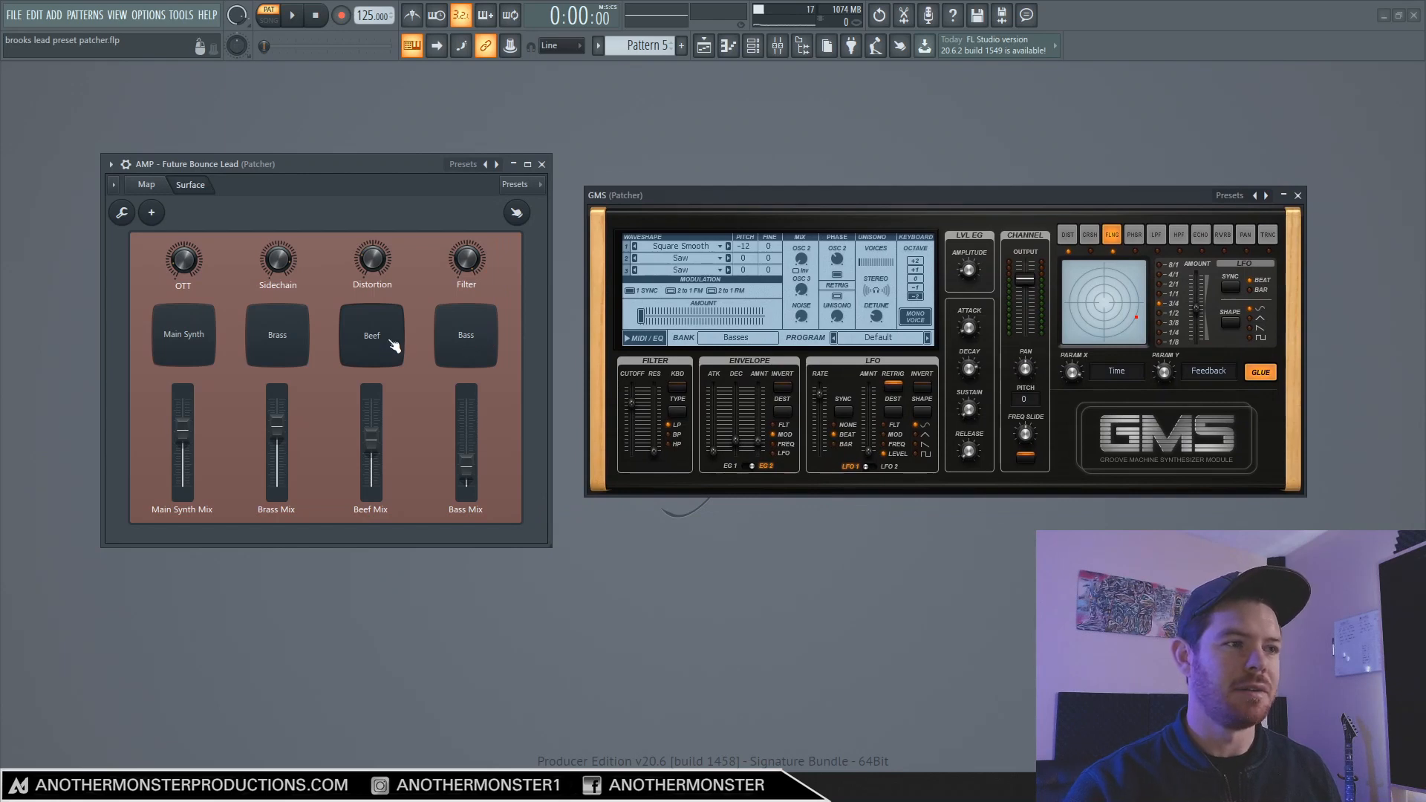
click(394, 346)
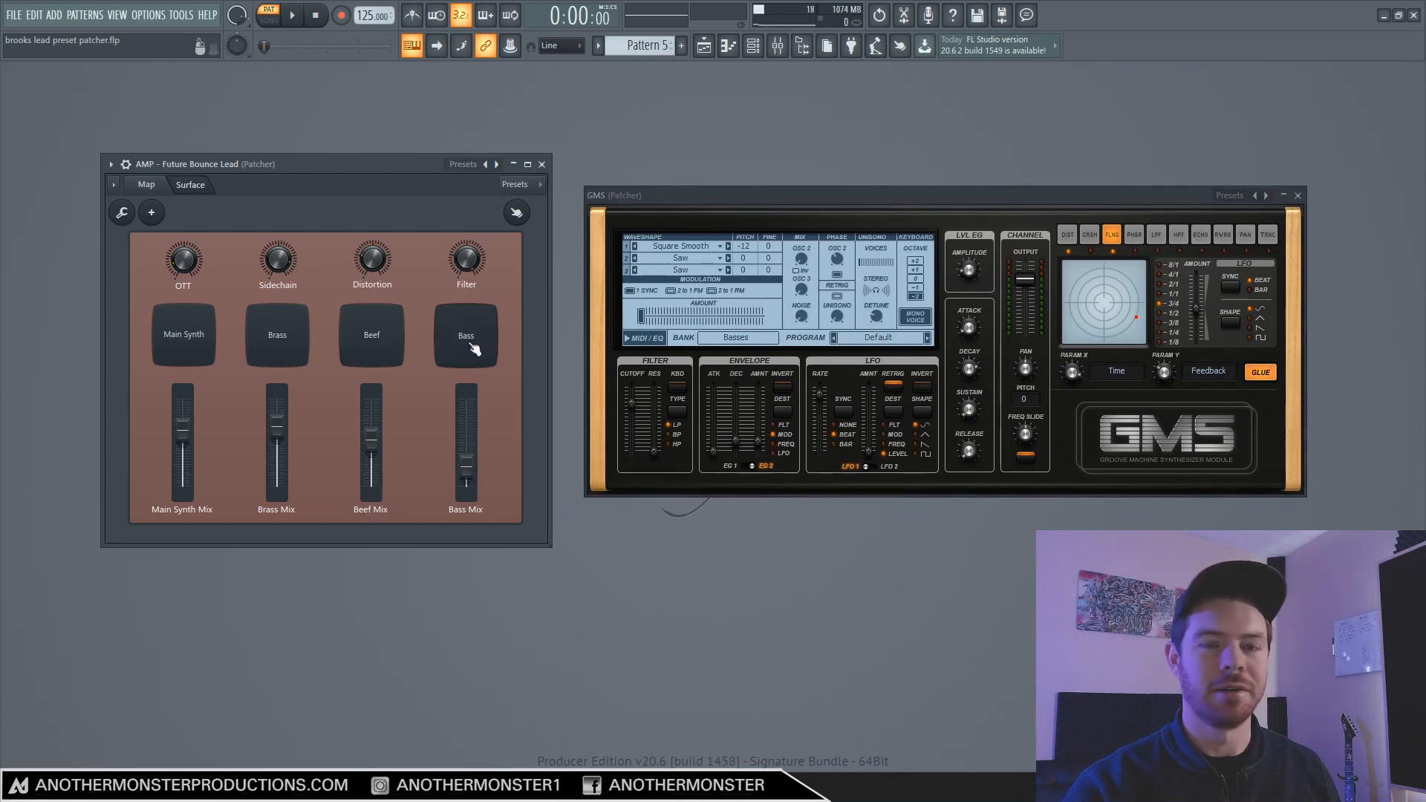
key(space)
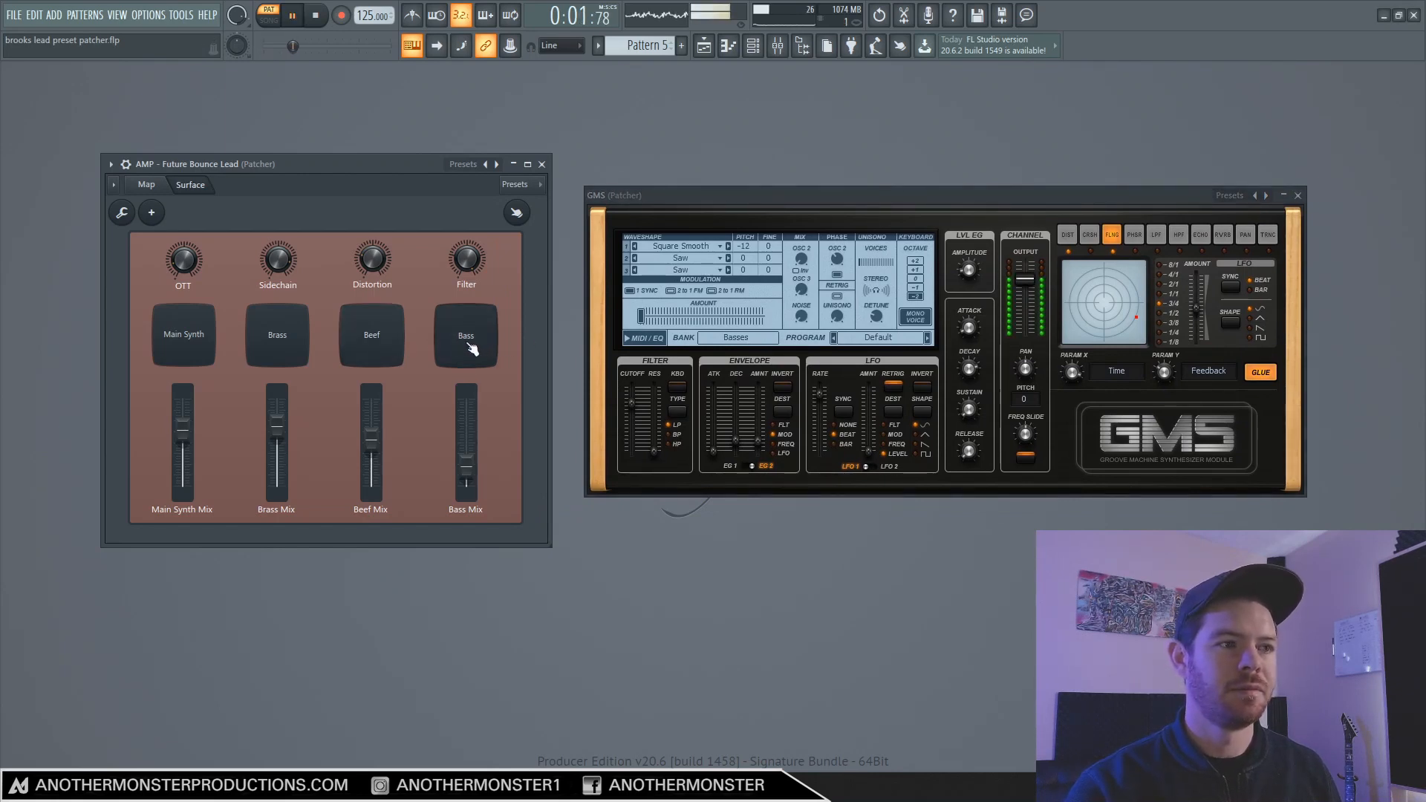
key(space)
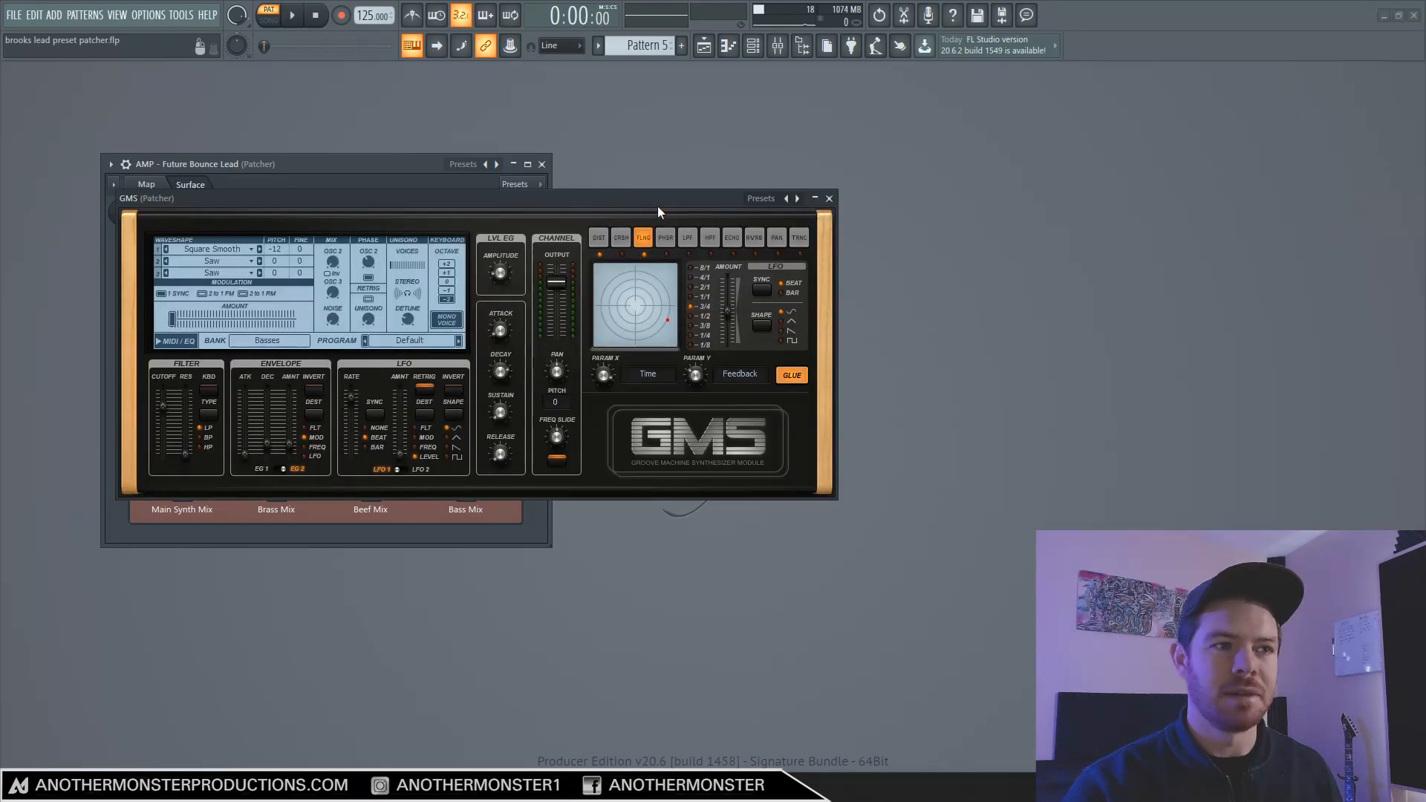
- Load the Bass - Super Nasty 808 preset from GMS Essentials, Hip-Hop Essentials, and set the keyboard octave to -2
click(767, 197)
mouse_move(815, 235)
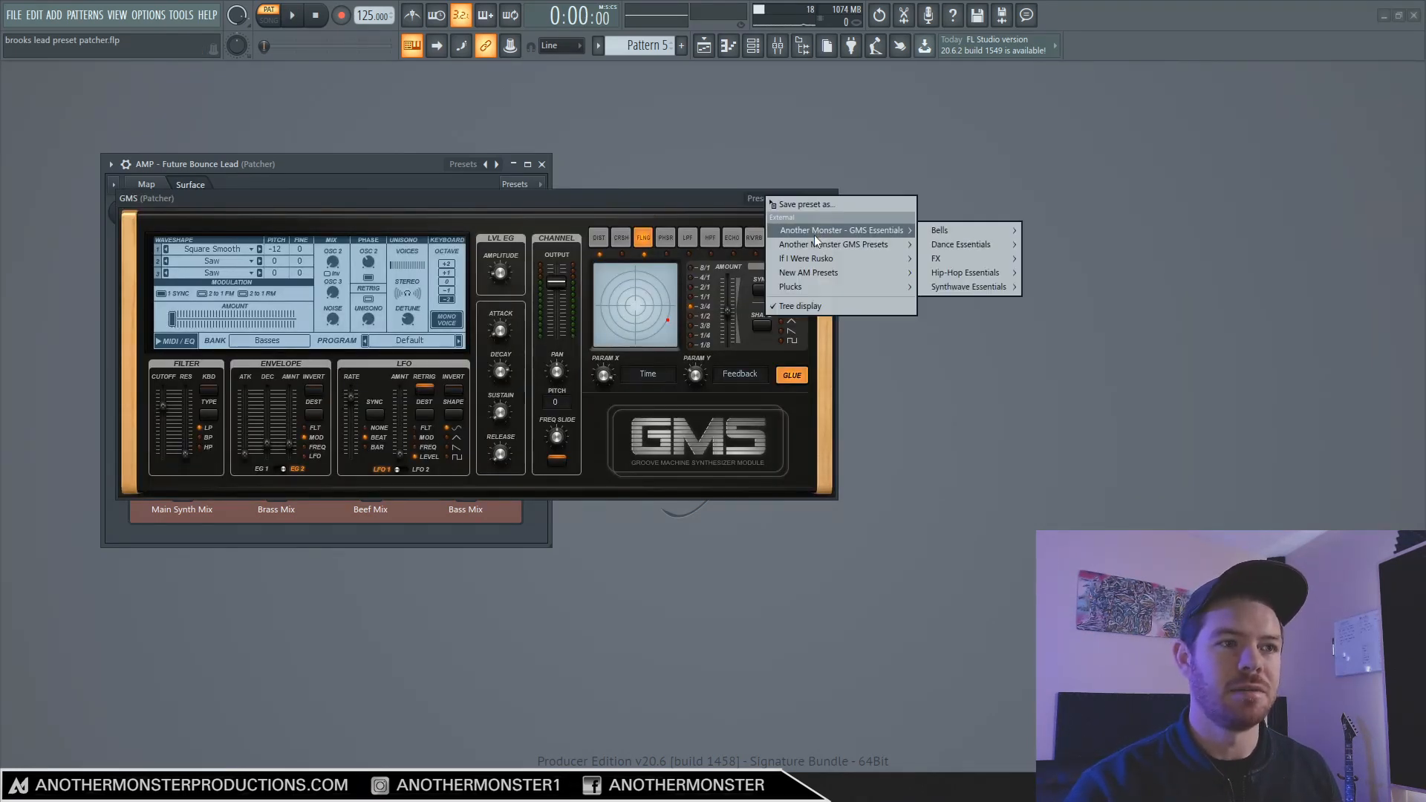
mouse_move(952, 275)
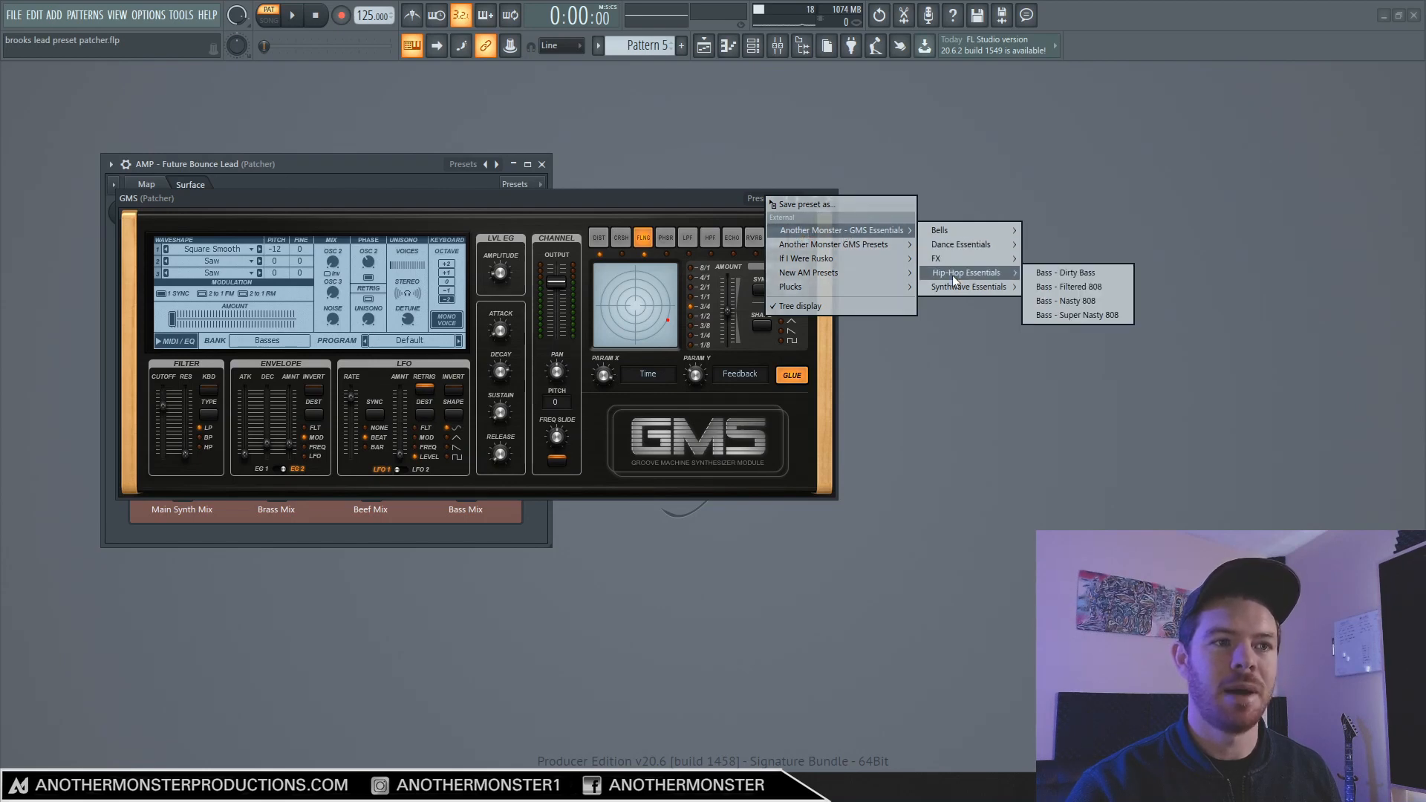
click(1079, 315)
key(space)
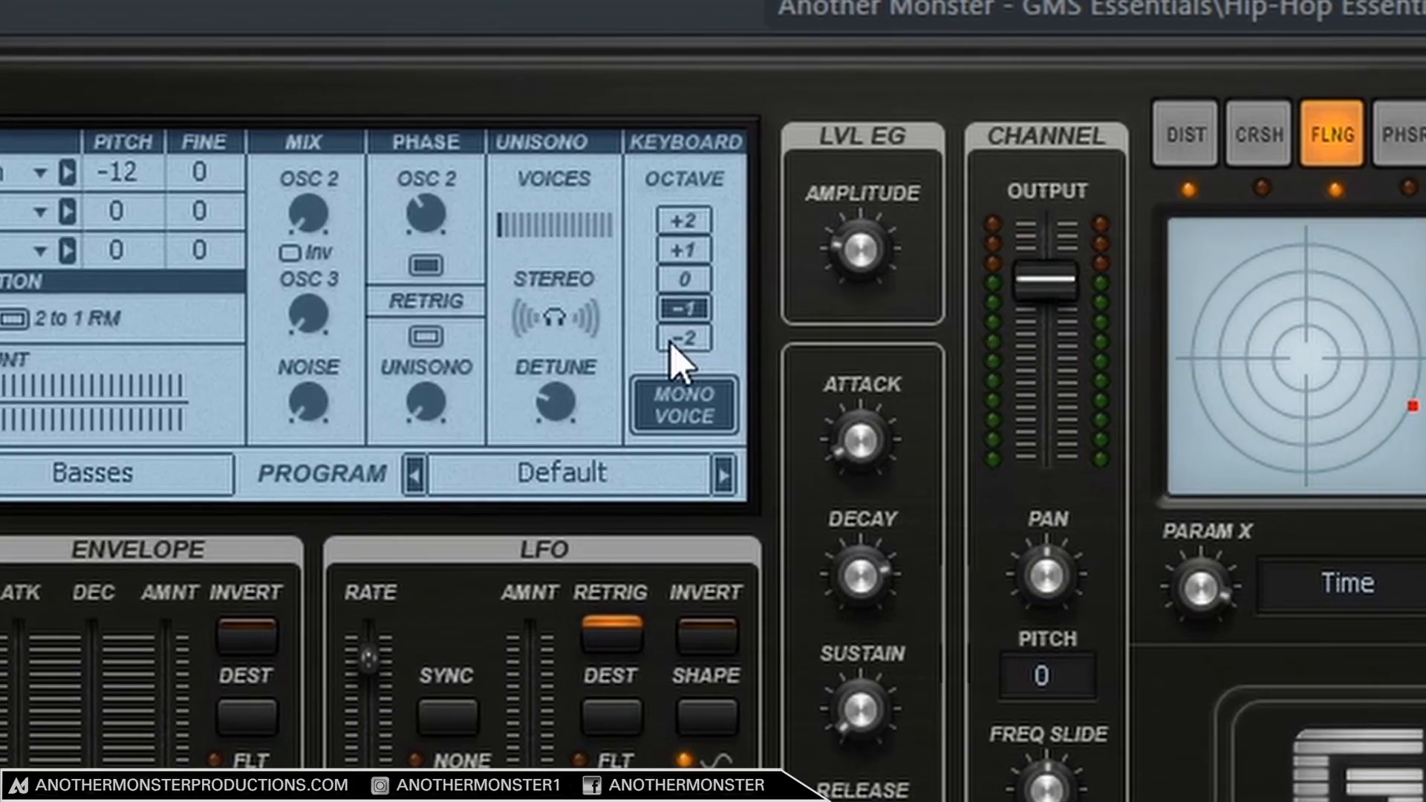
click(673, 344)
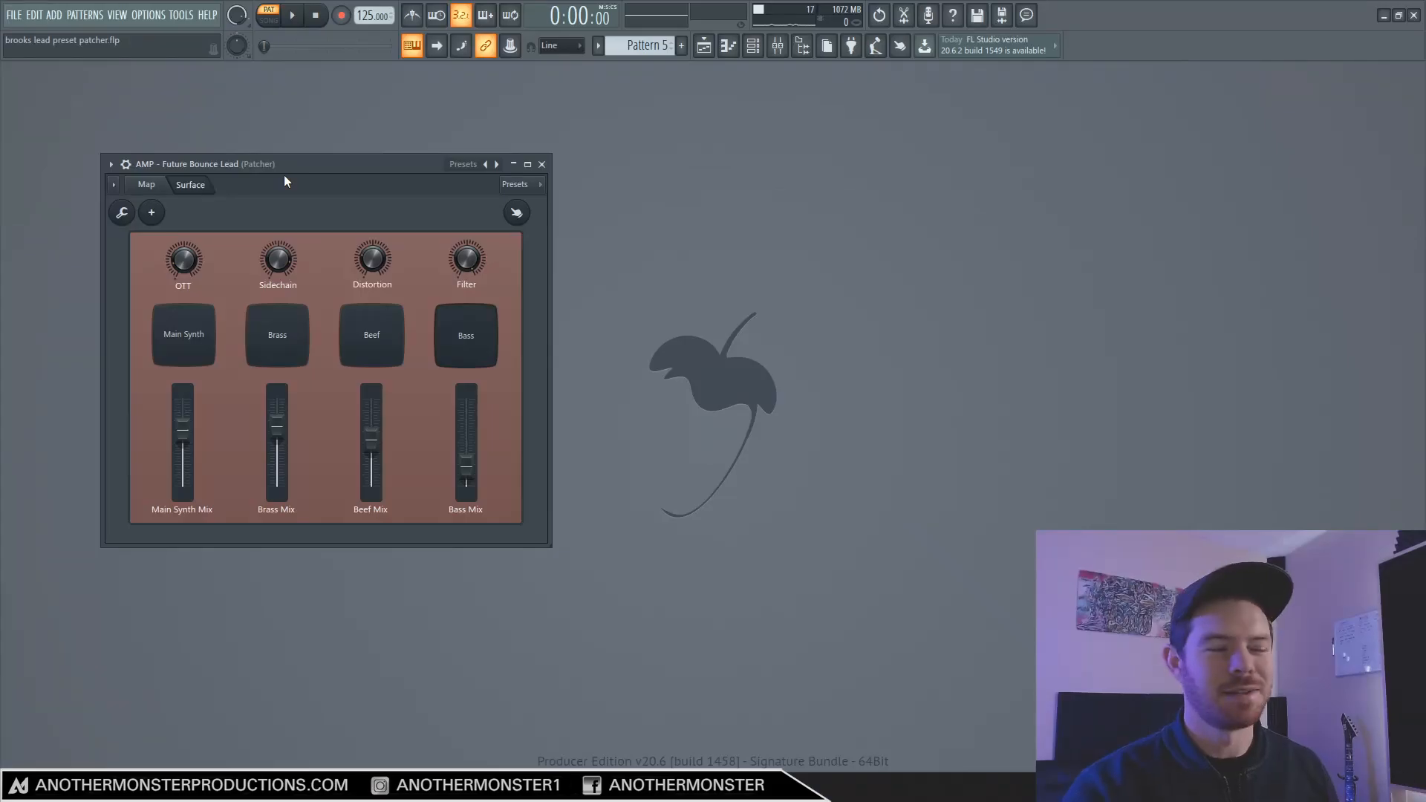
- Unmute the second CHORDS track in the Playlist and audition the chords, including Pattern 6 on its own
click(147, 186)
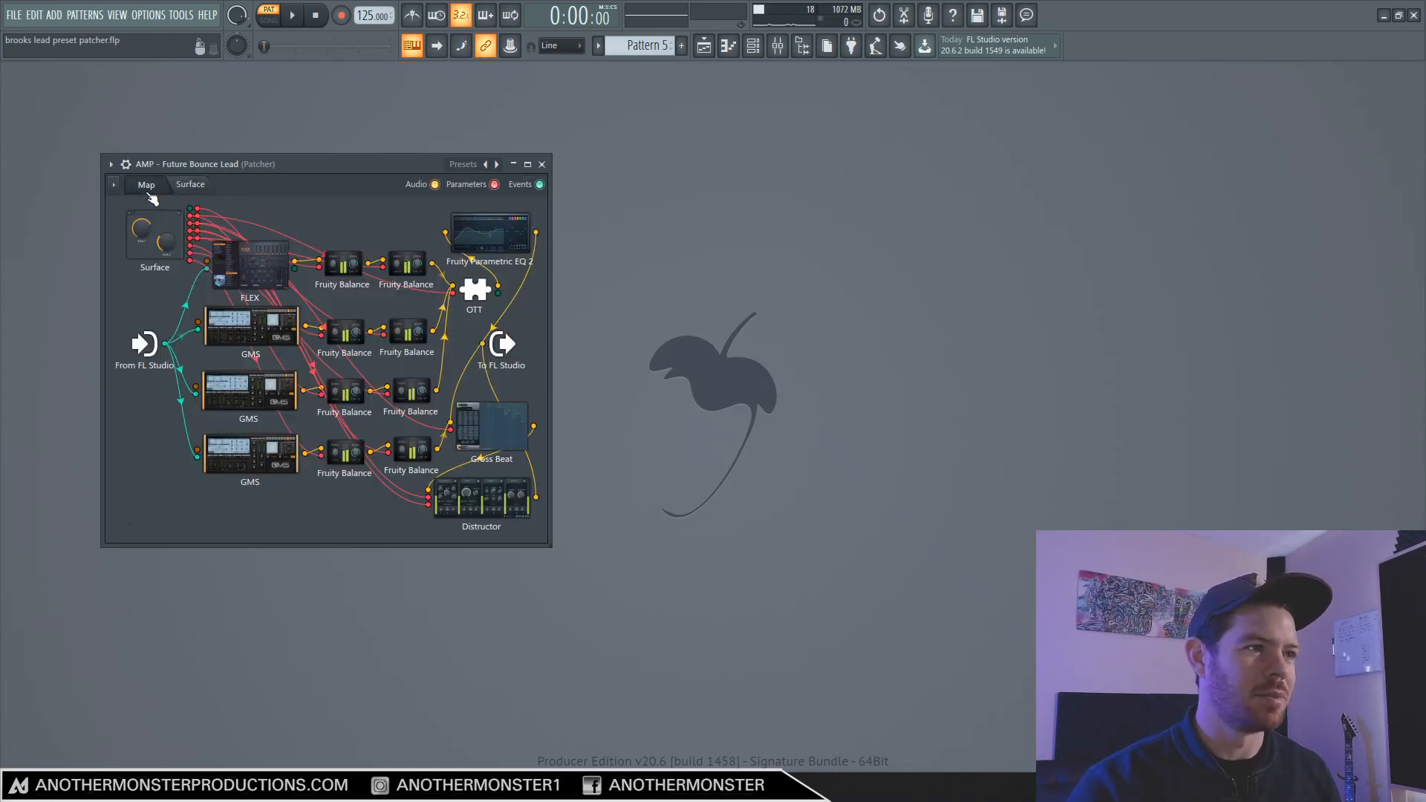
click(728, 52)
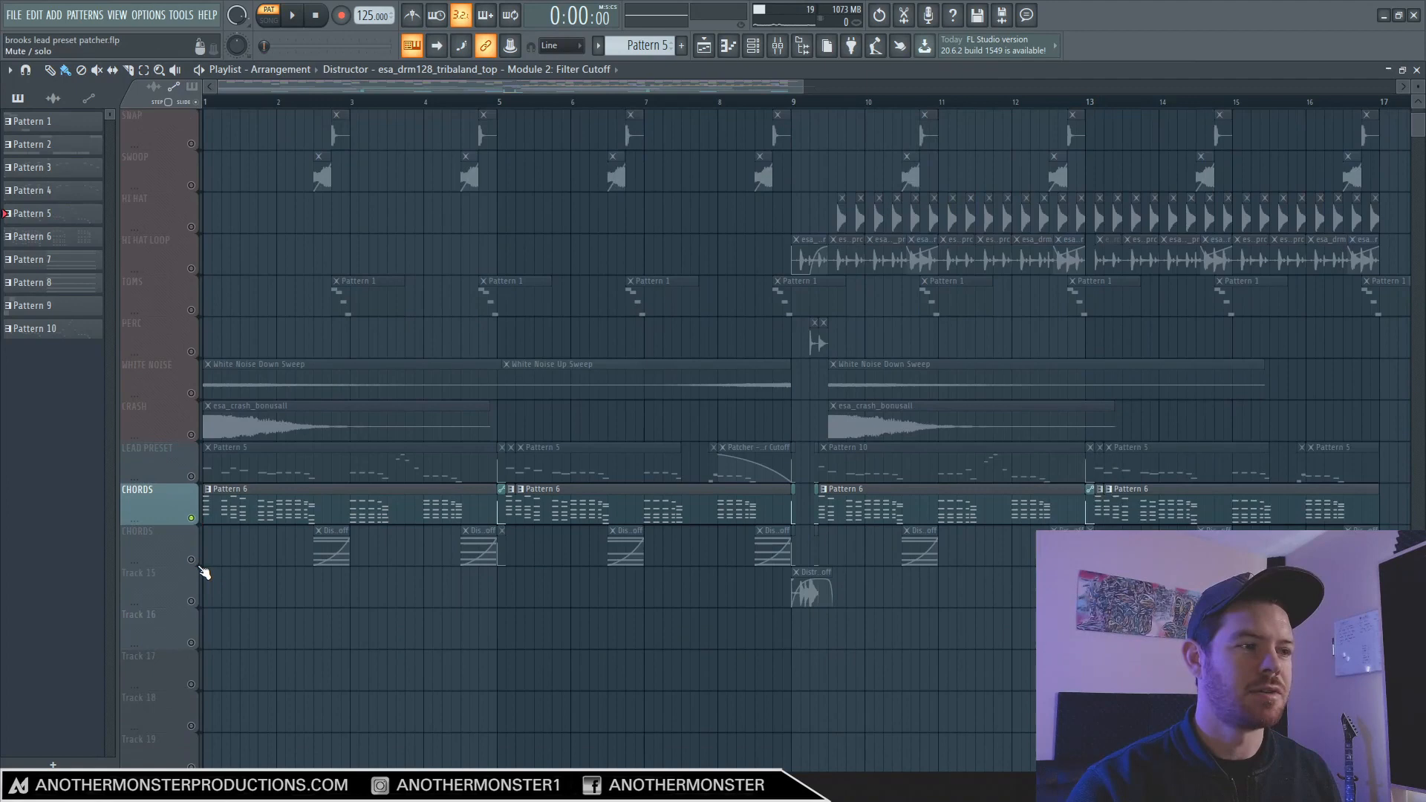
click(191, 559)
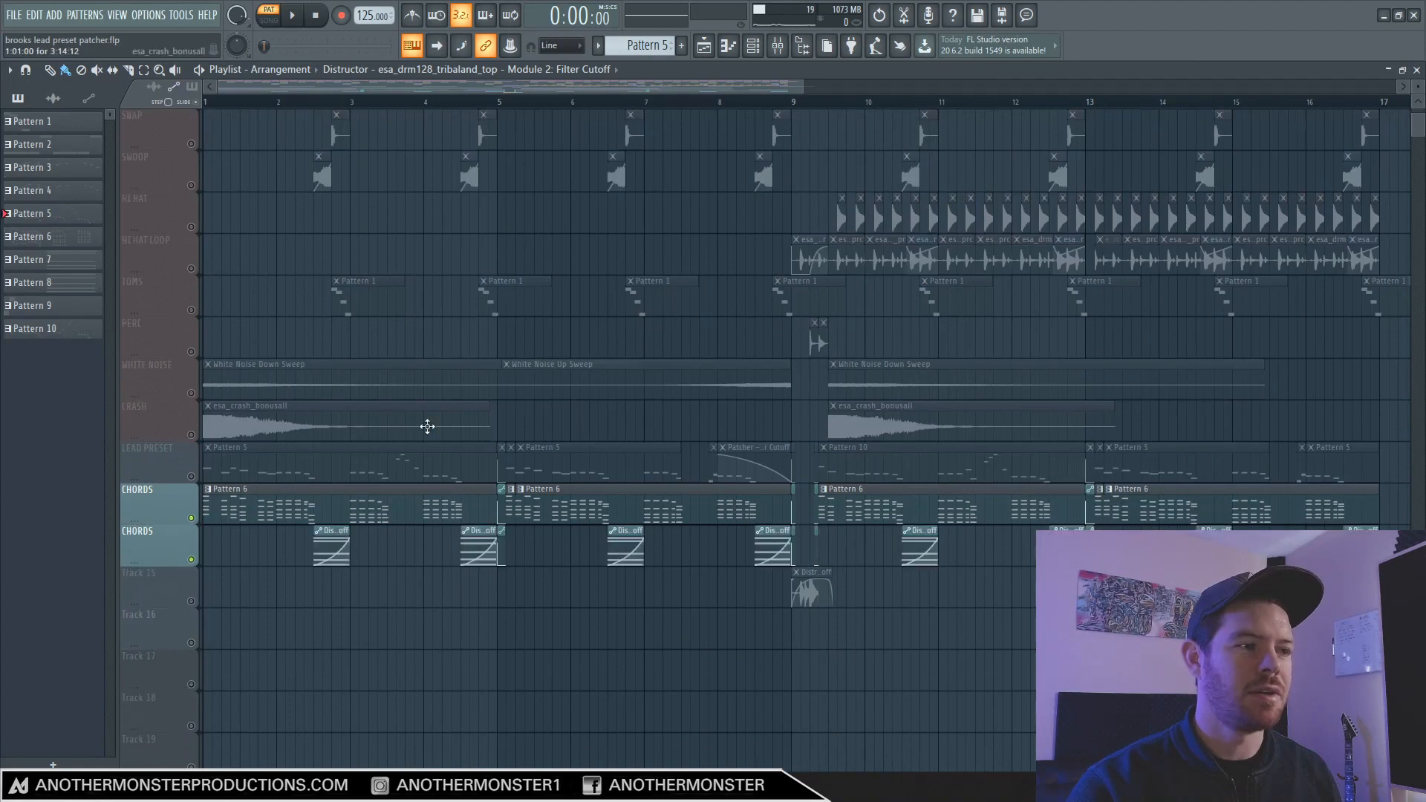
key(space)
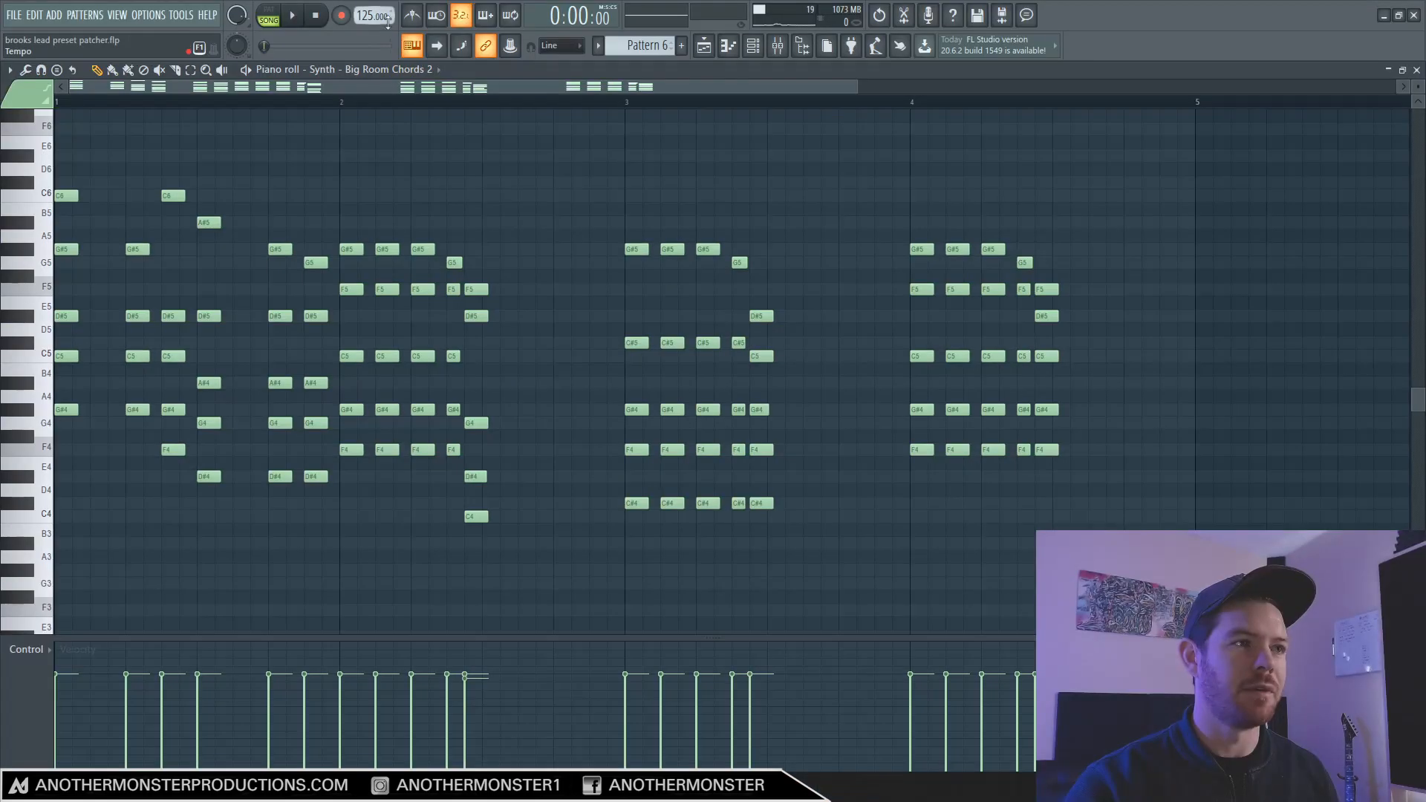
click(294, 17)
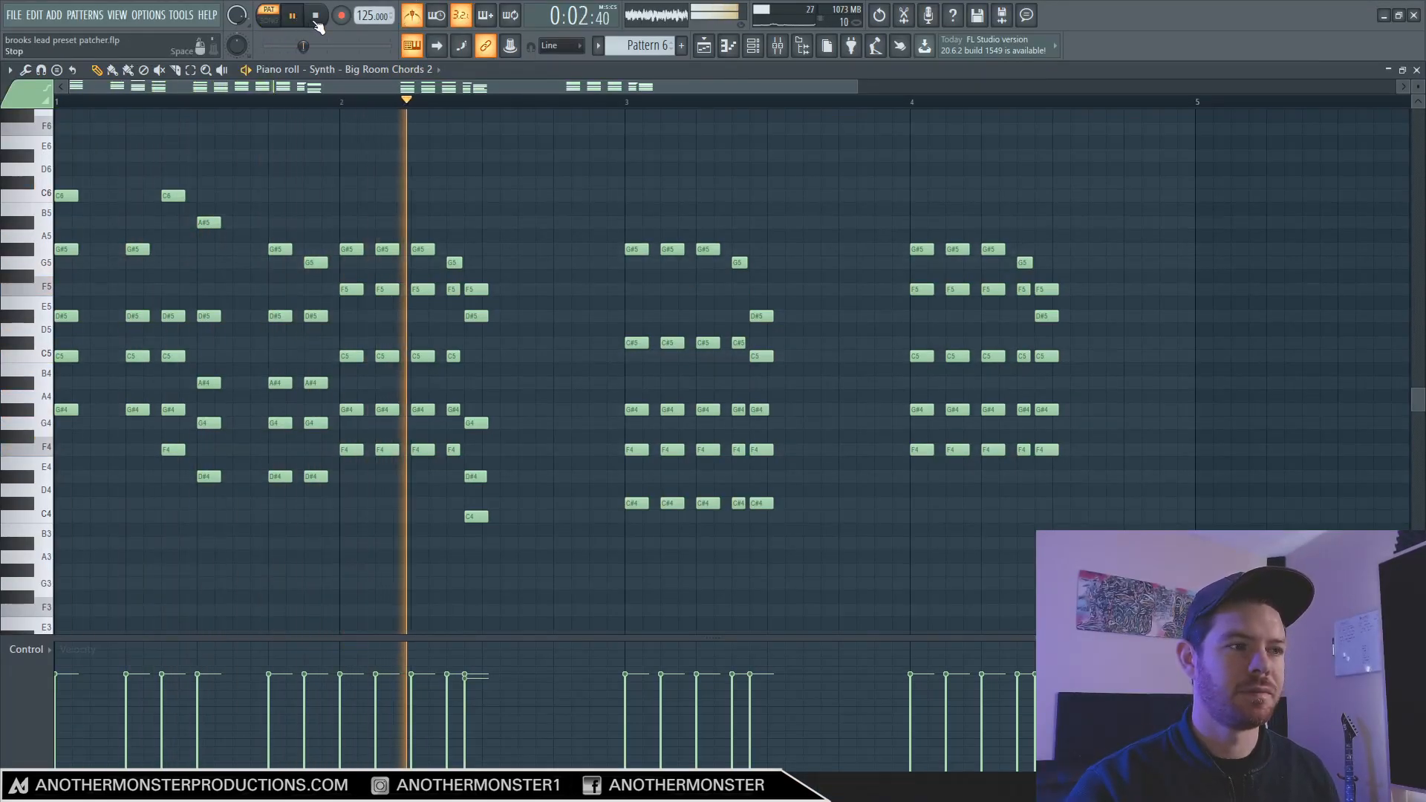
key(space)
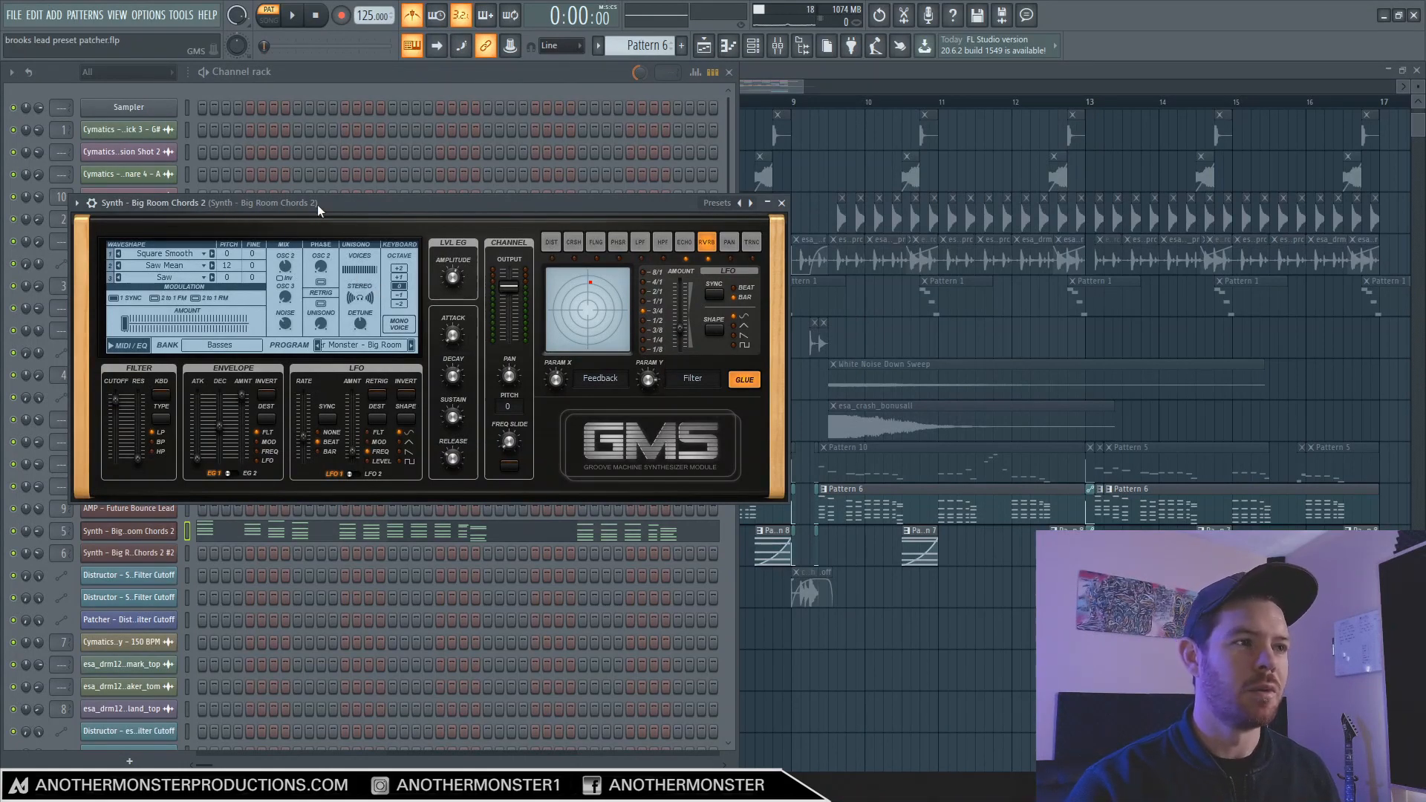
- Load the Synth - Big Room Chords 2 preset from Dance Essentials into the chord GMS
click(718, 203)
mouse_move(777, 174)
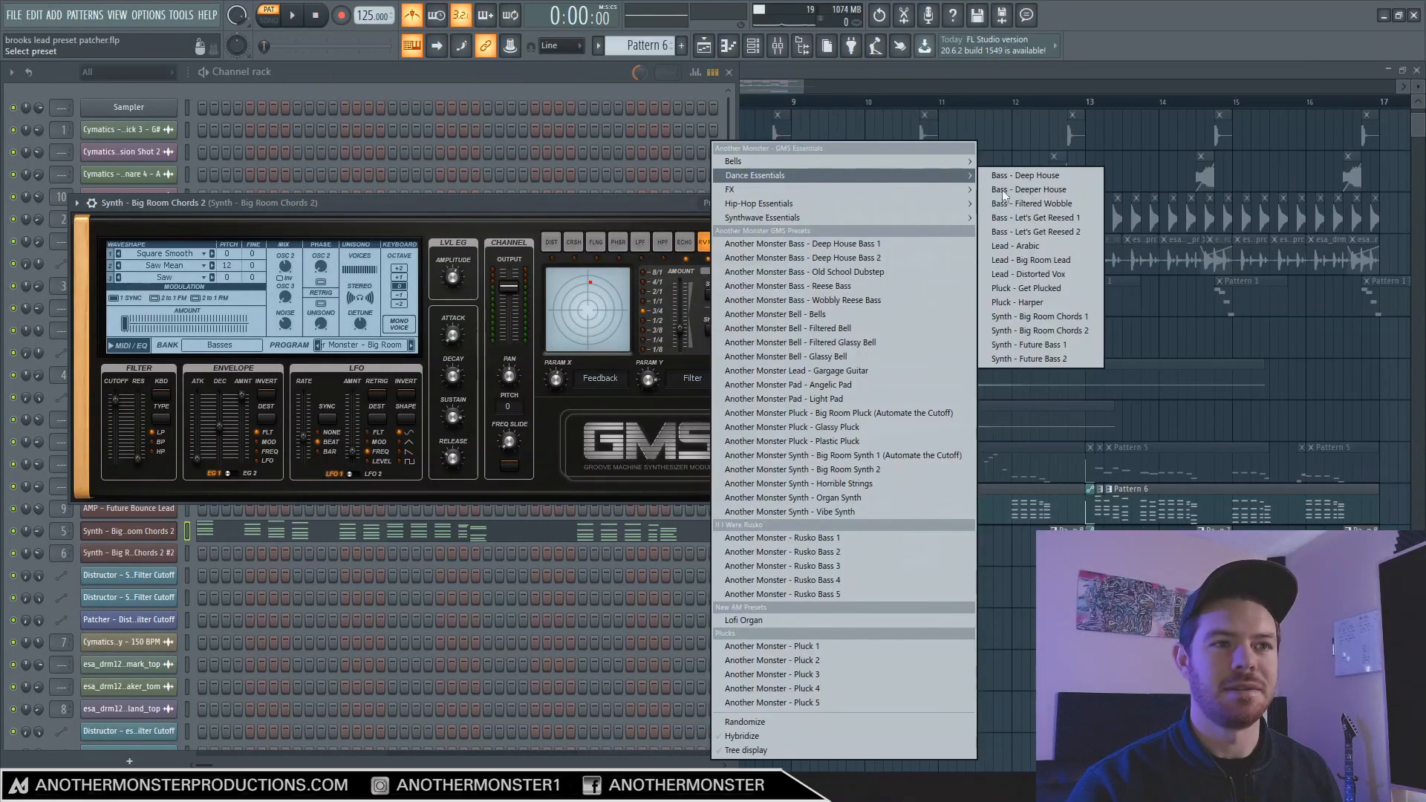
click(1041, 331)
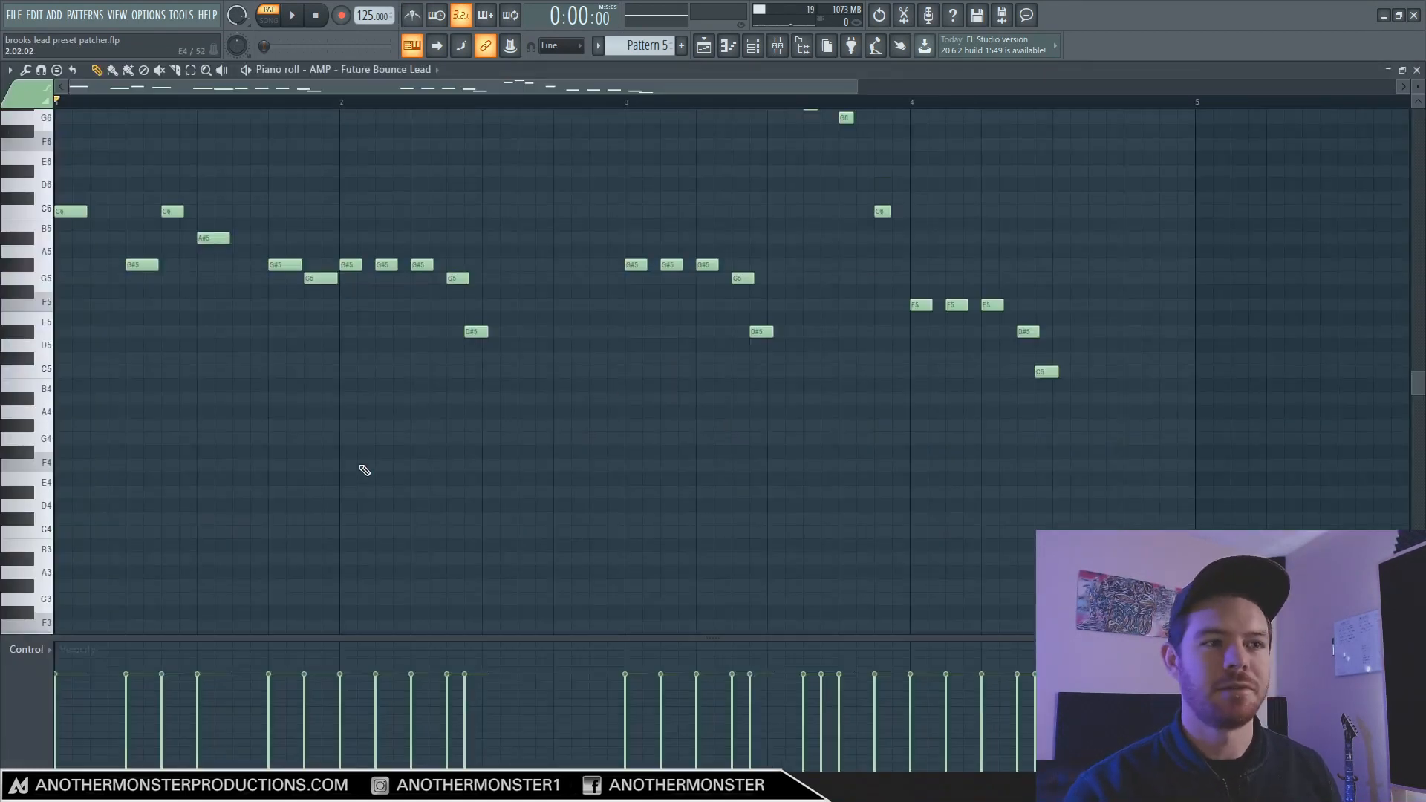
- Audition the Pattern 5 lead melody with its phrase-ending notes shifted one step later, and undo the shift
scroll(353, 472, up, 3)
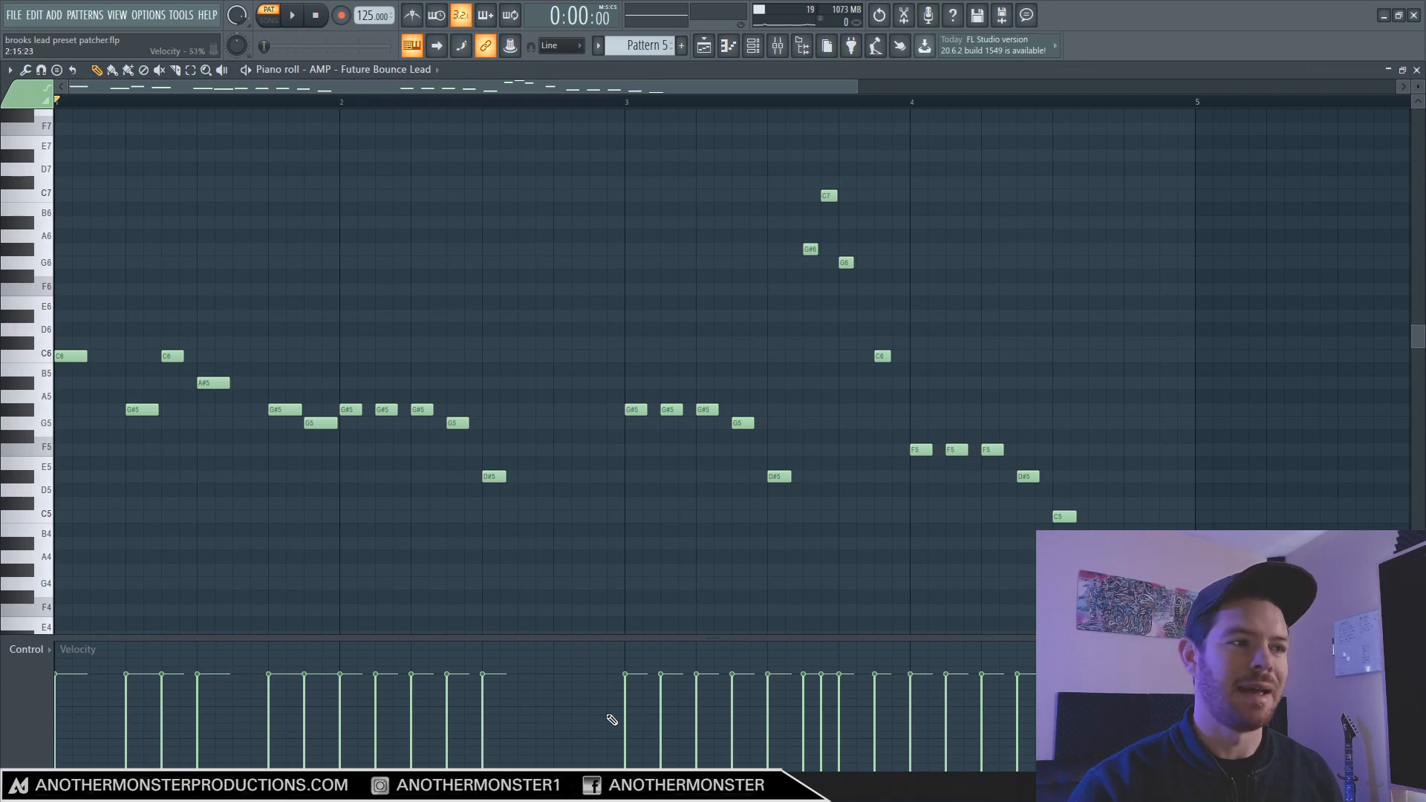
key(space)
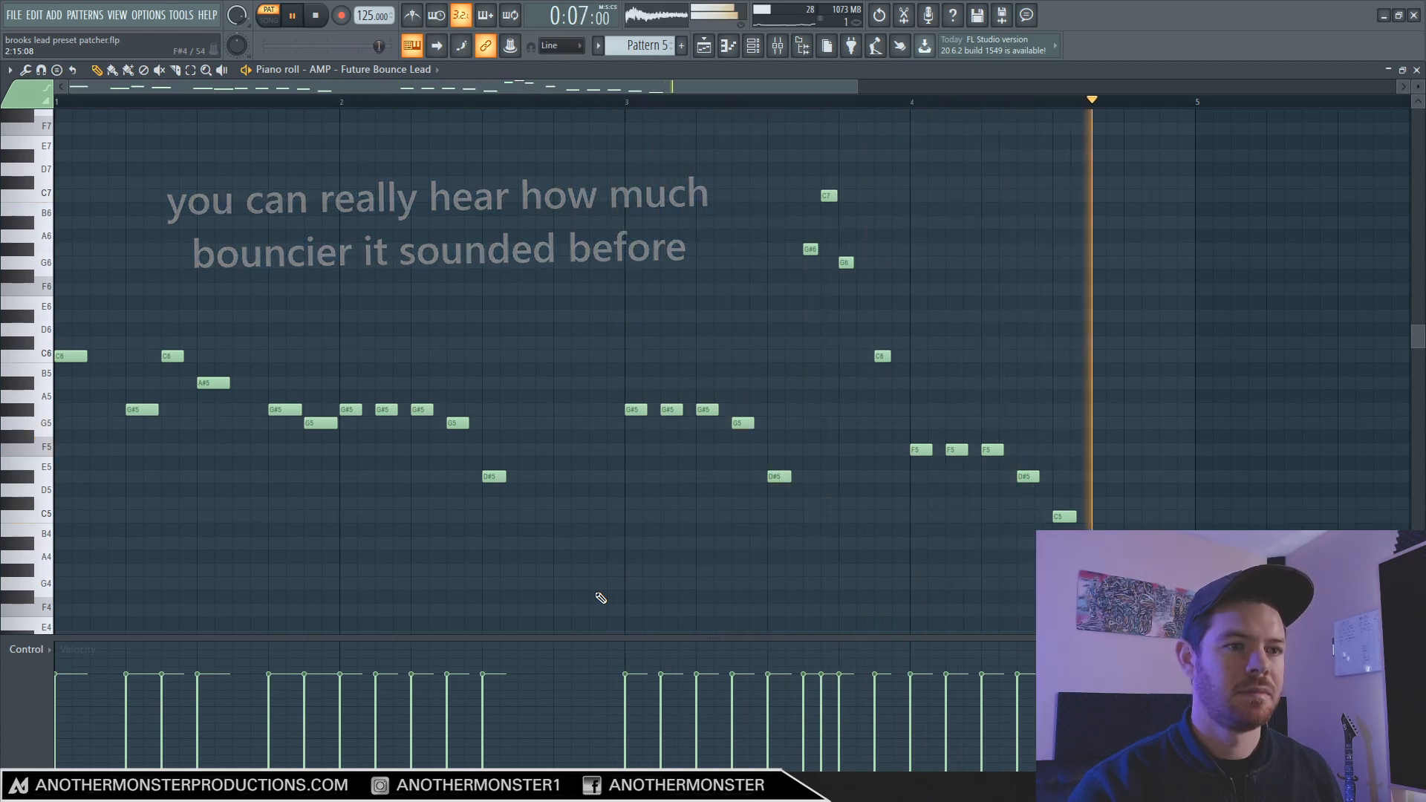
key(space)
key(ctrl+z)
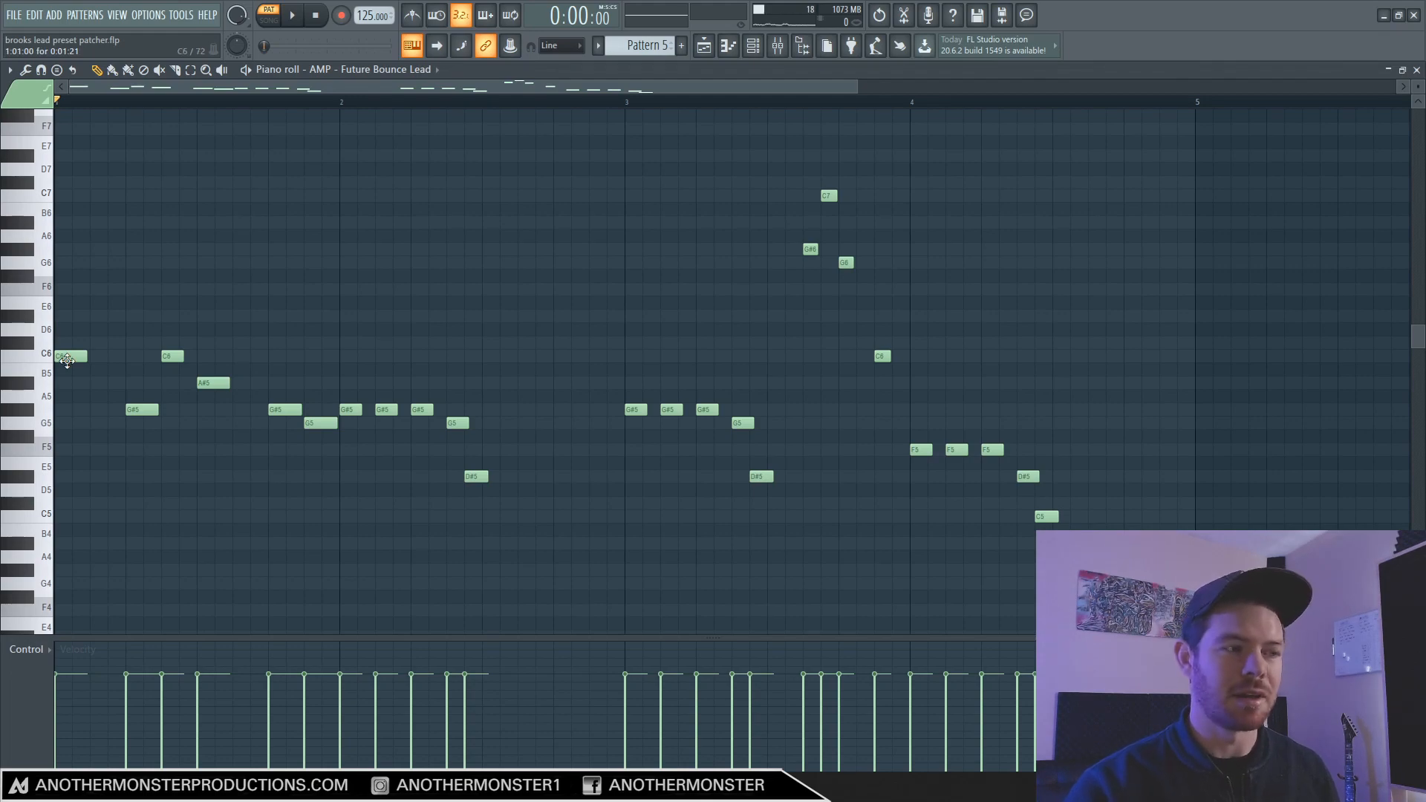
- Return from the piano roll to the Playlist and audition the KICK track alone from the start of the arrangement
key(Escape)
drag(790, 87, 750, 88)
scroll(366, 307, up, 3)
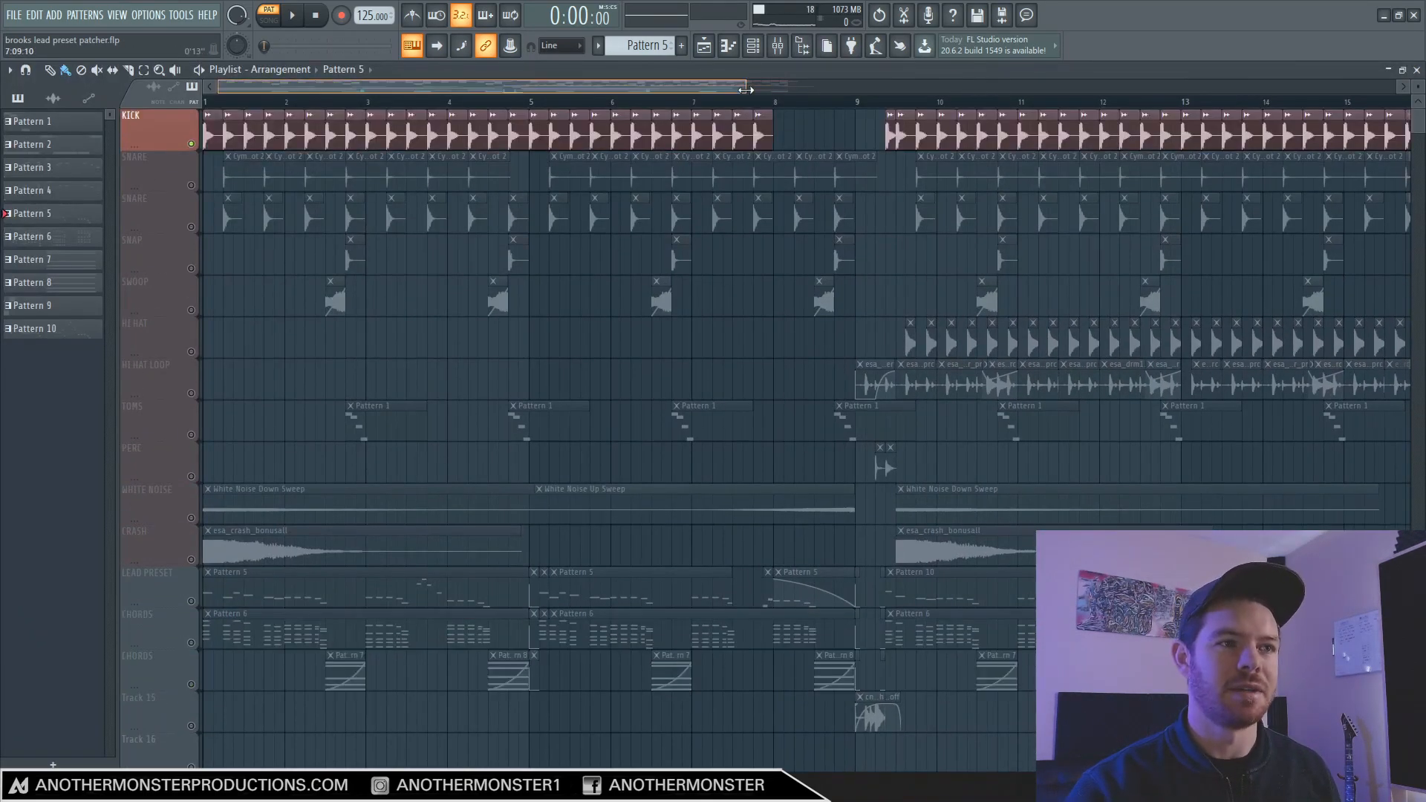
drag(746, 88, 740, 87)
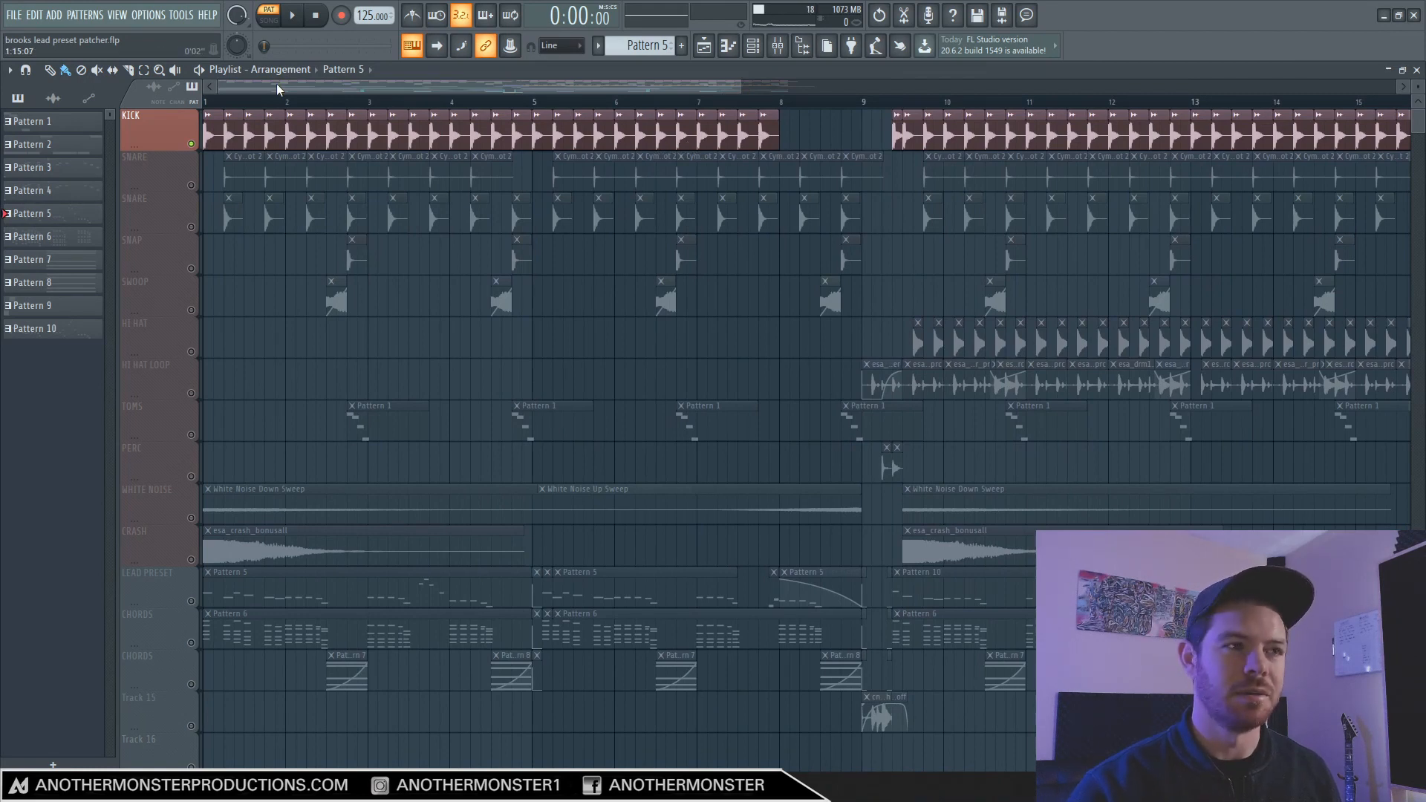
key(space)
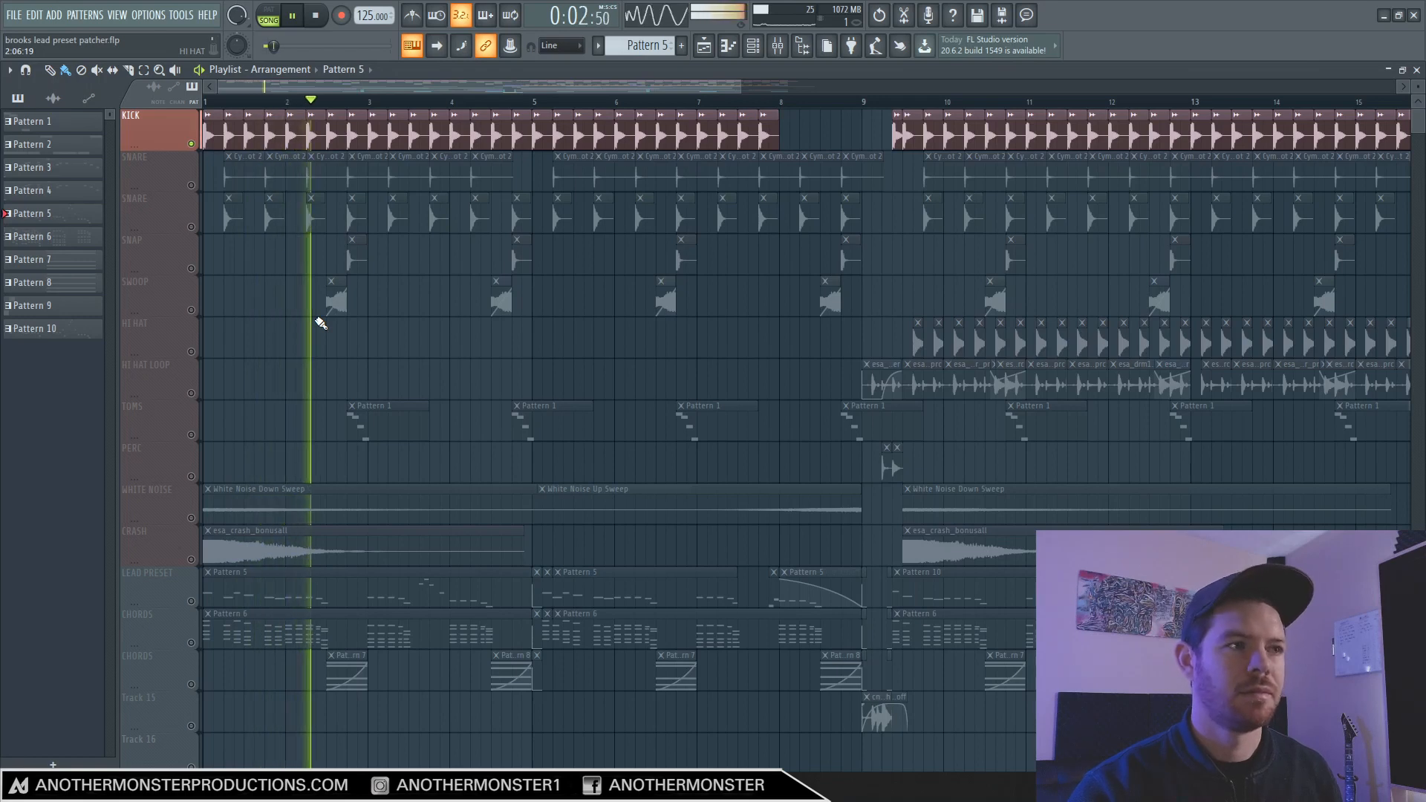
key(space)
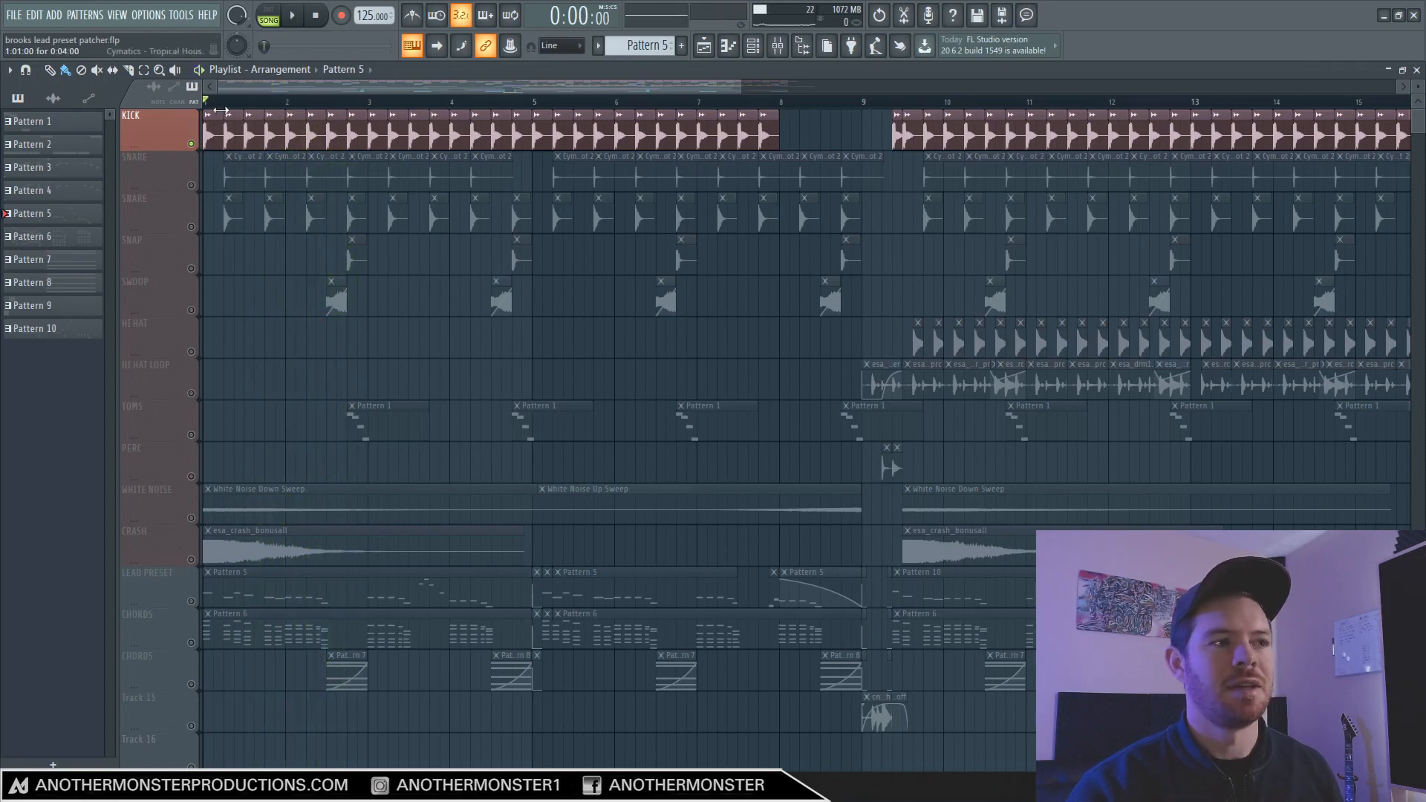
- Inspect the channel settings of the Cymatics - Tropical House Kick 4 - G sample, and close them
click(207, 114)
click(245, 171)
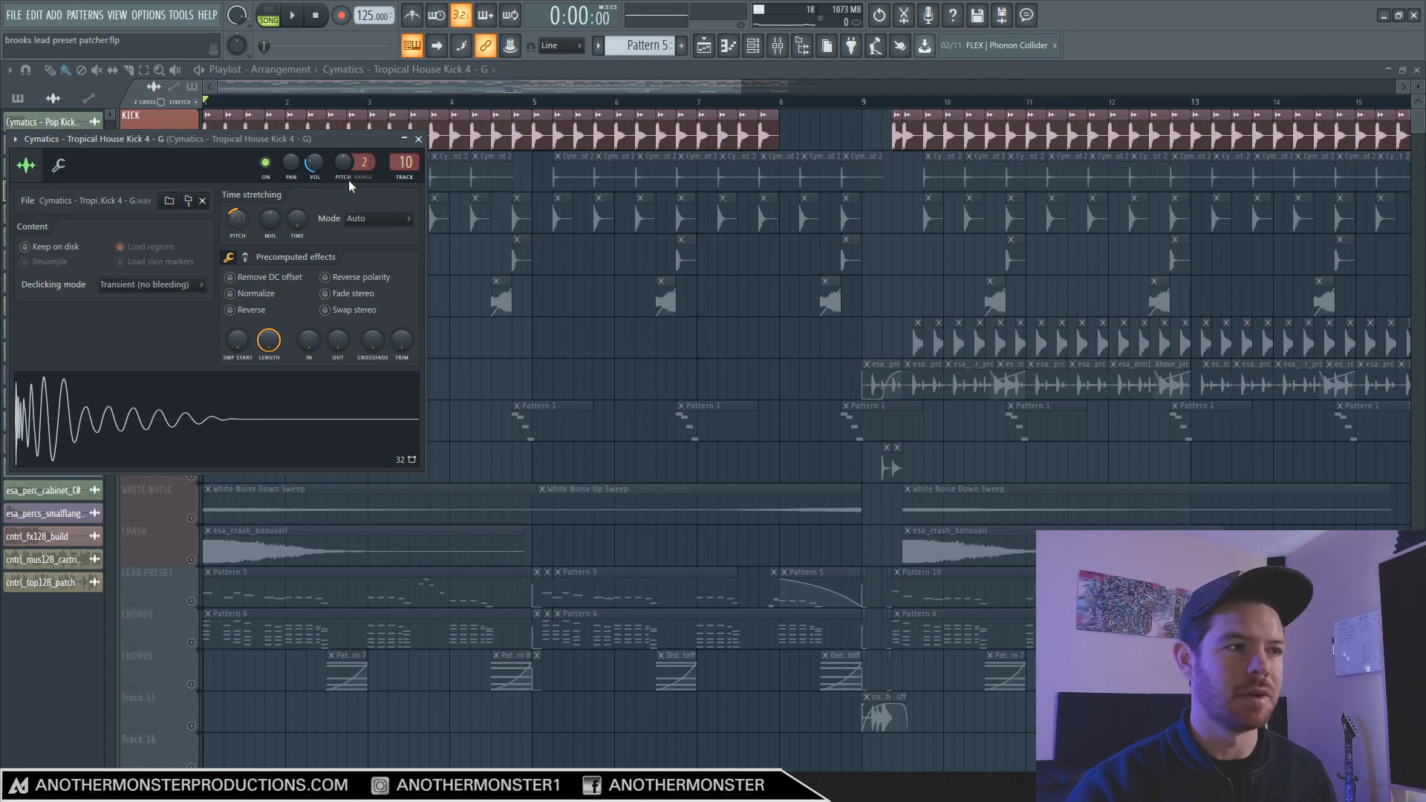
click(419, 139)
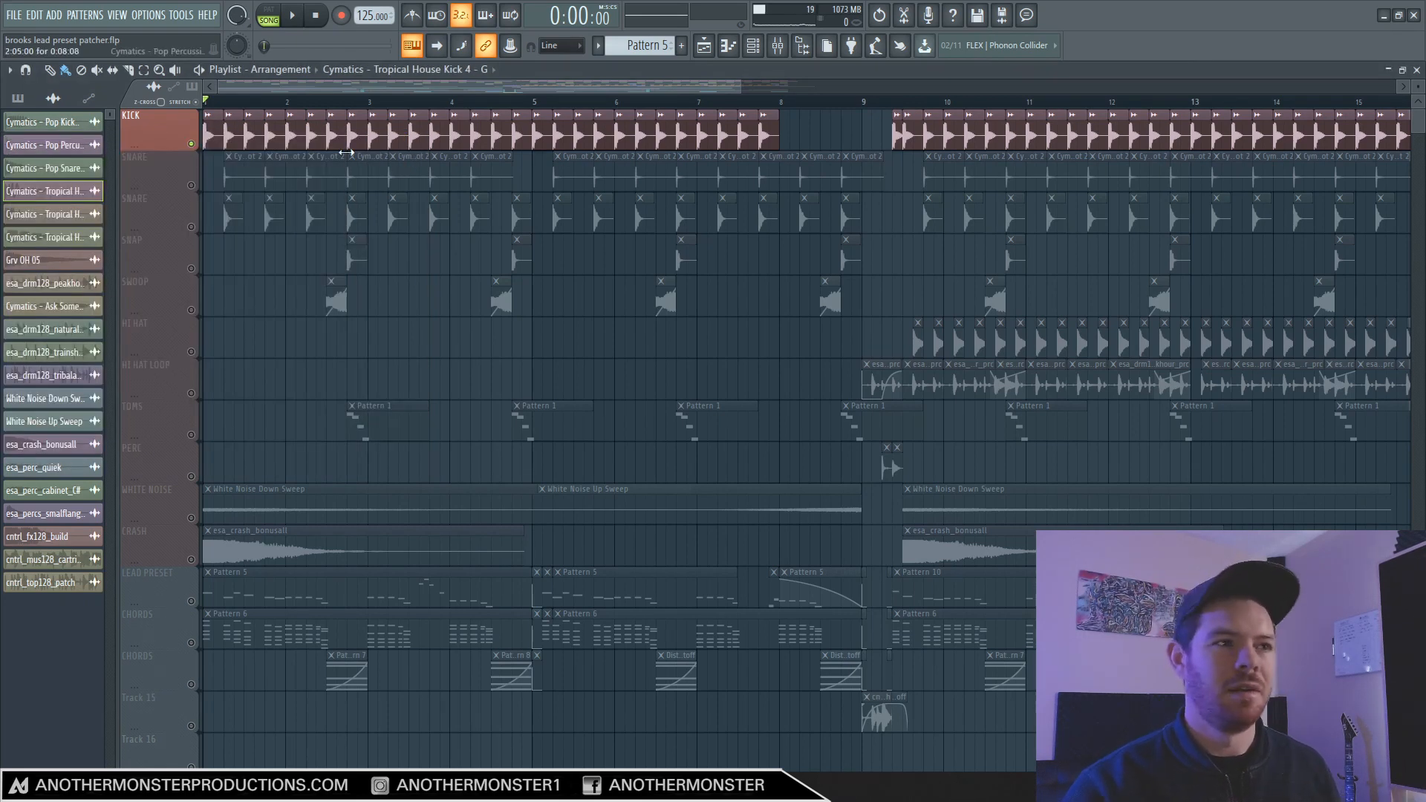
- Examine the Fruity parametric EQ 2 curve on the kick's mixer track, and close the EQ and mixer
key(F9)
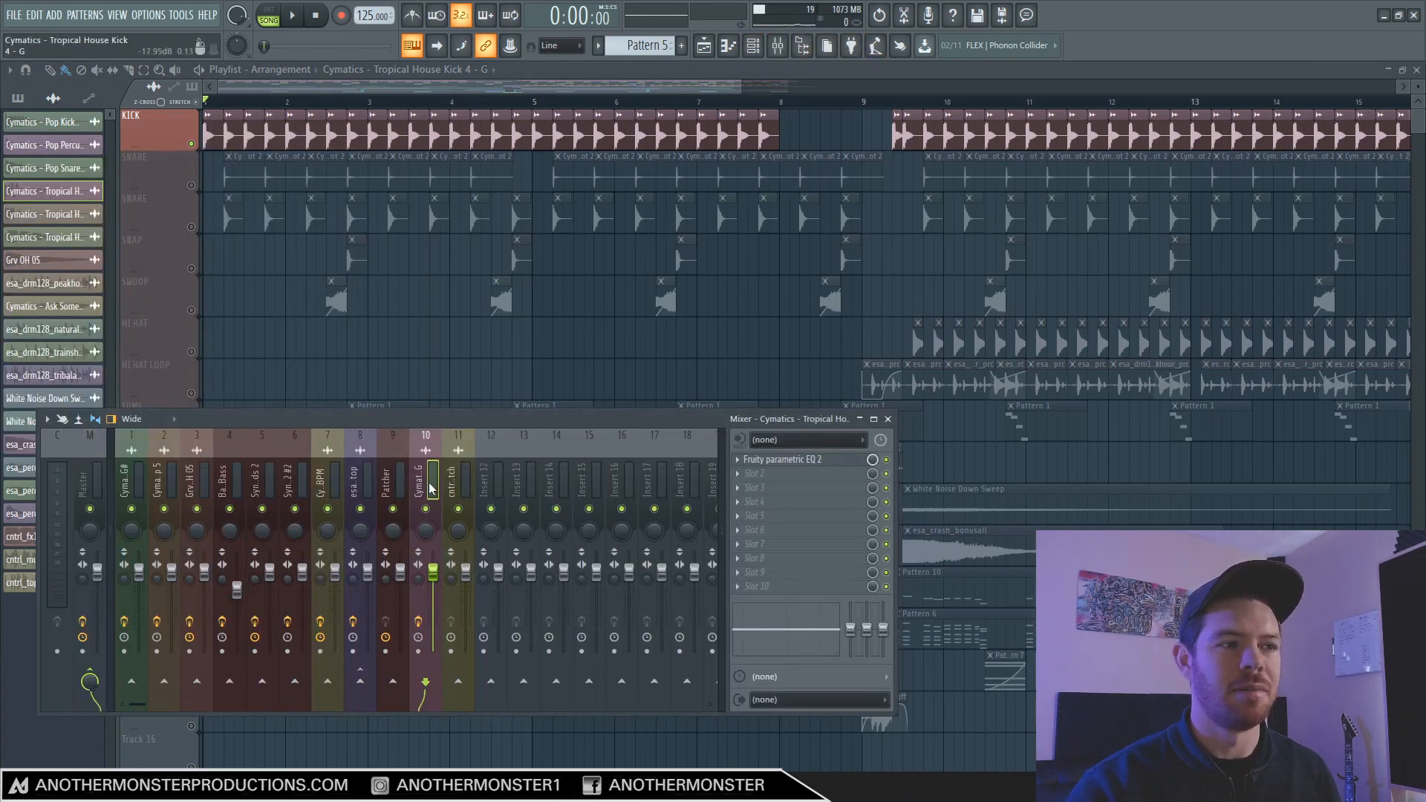
double_click(792, 462)
click(792, 462)
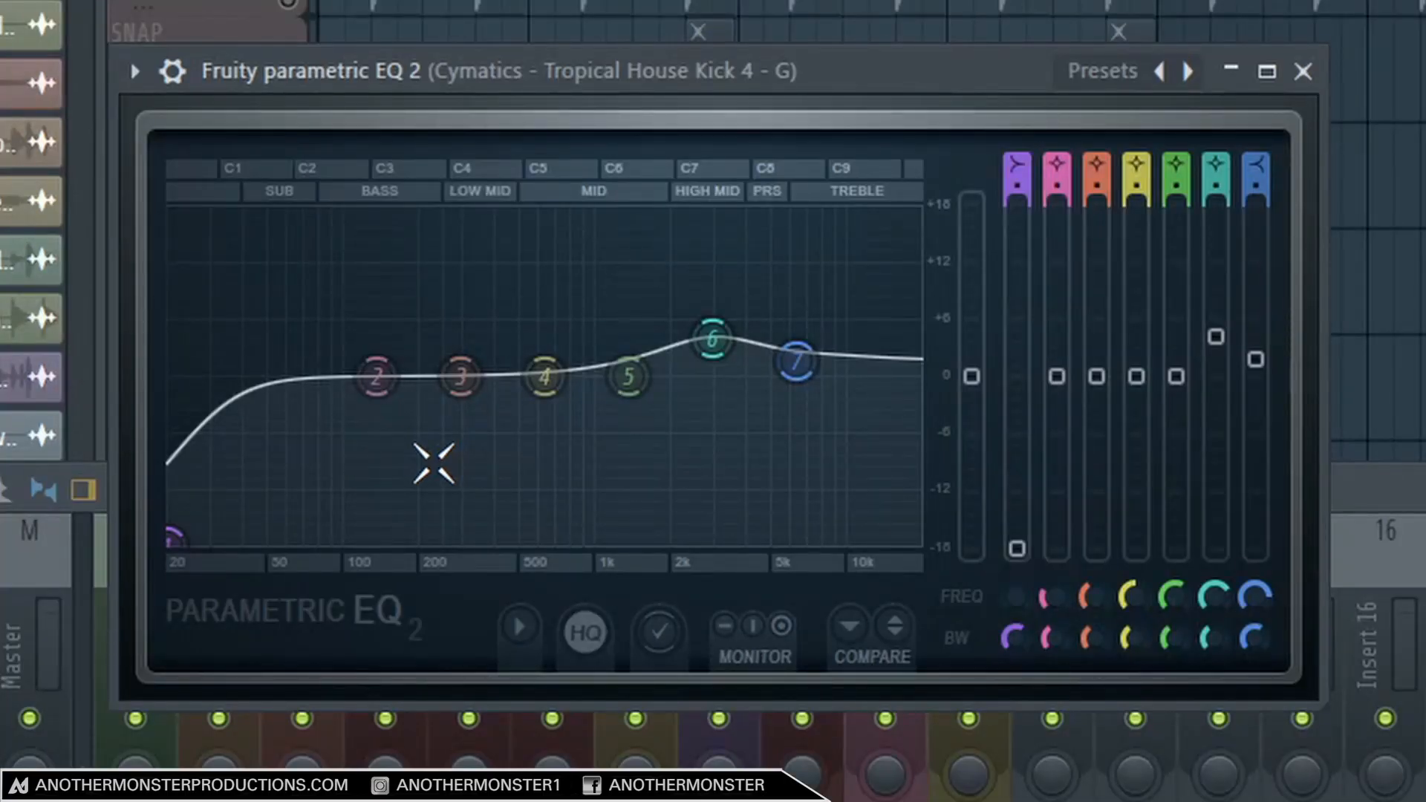
key(space)
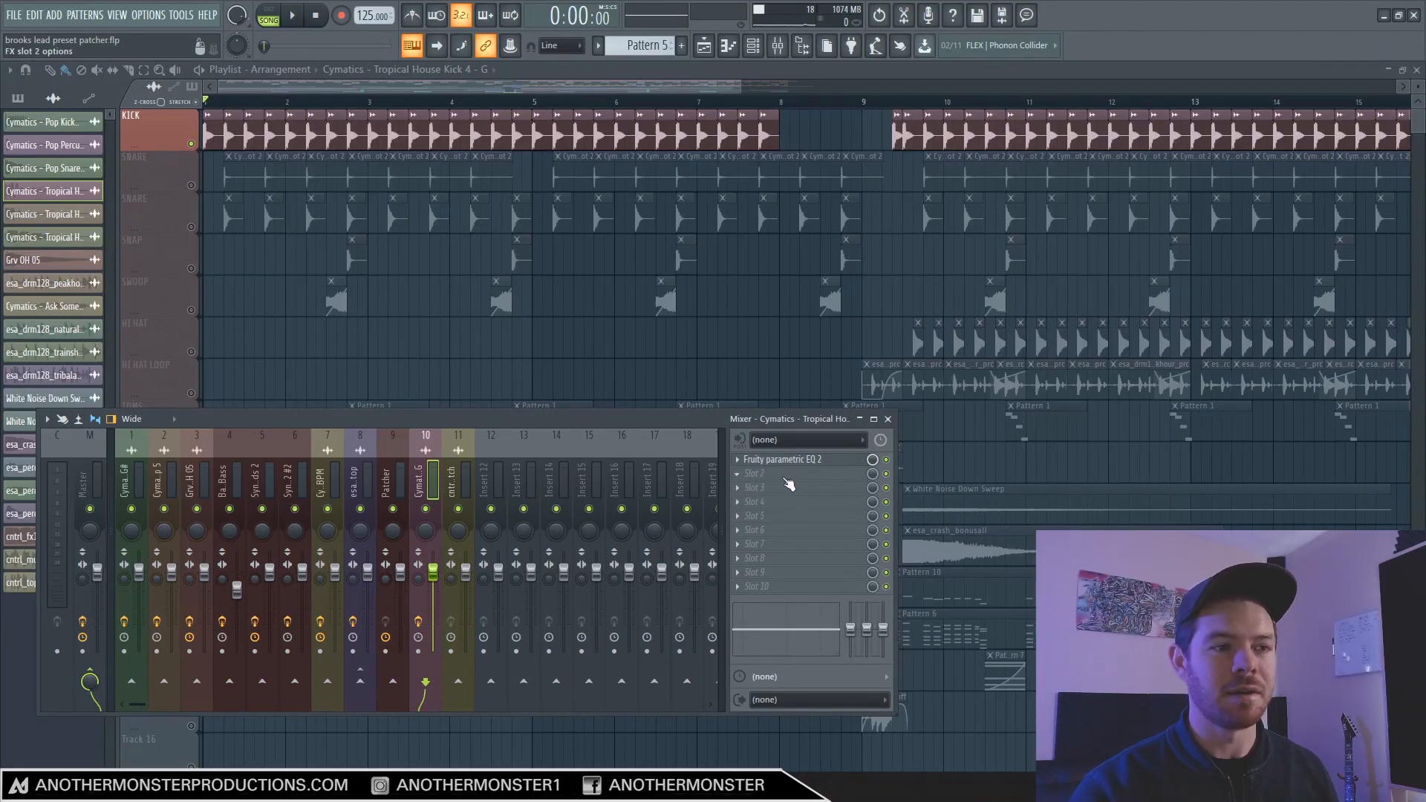
click(887, 419)
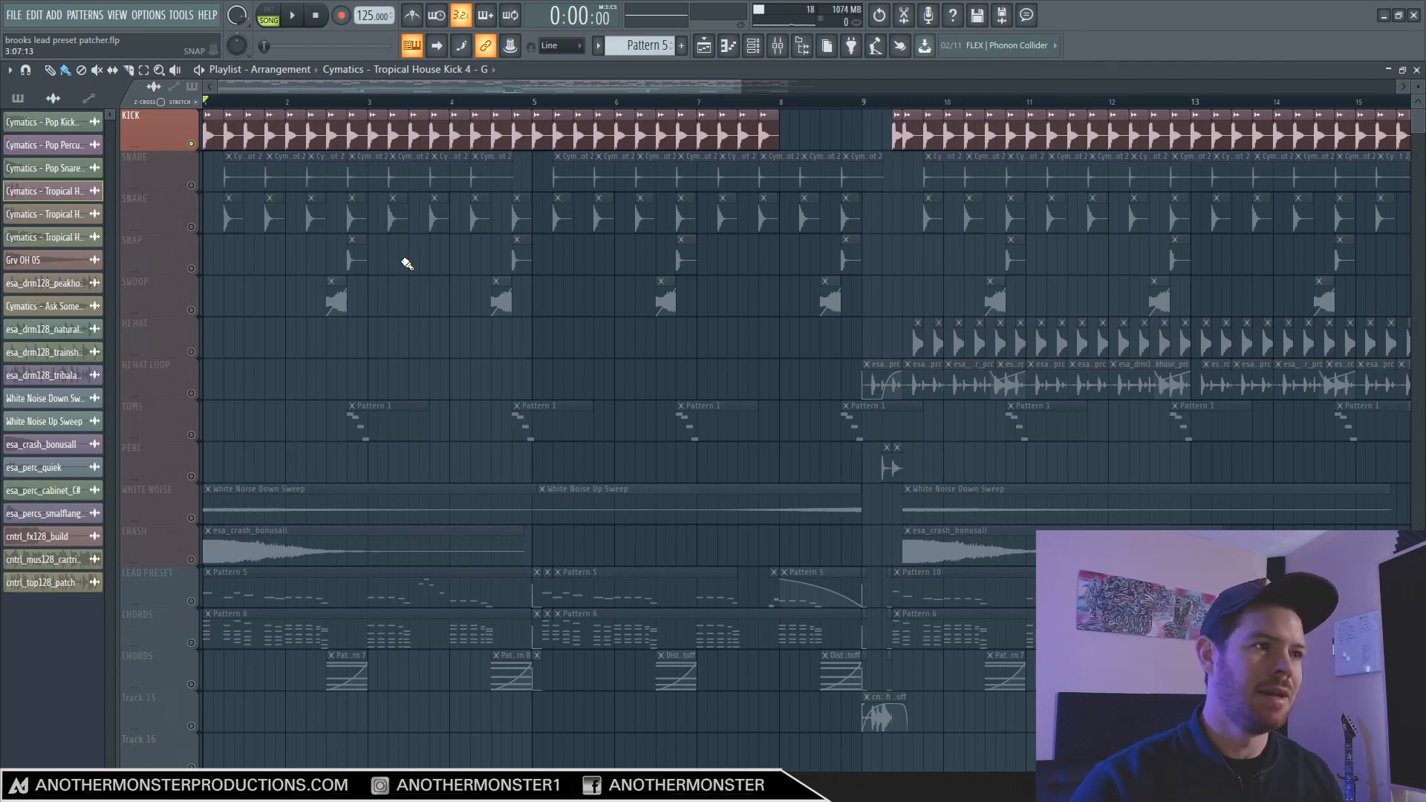
- Unmute both SNARE tracks in the Playlist and audition them together with the kick
drag(191, 226, 191, 186)
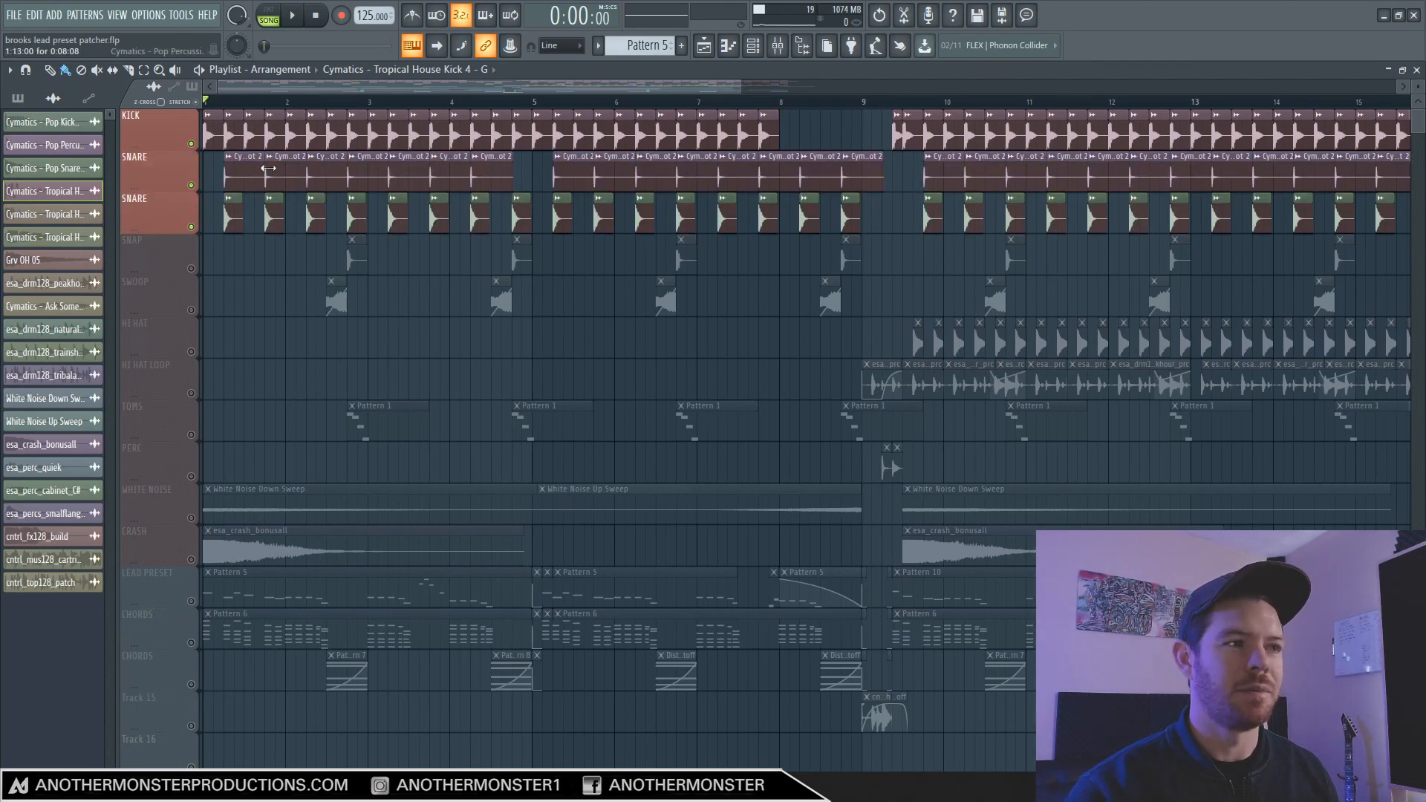
key(space)
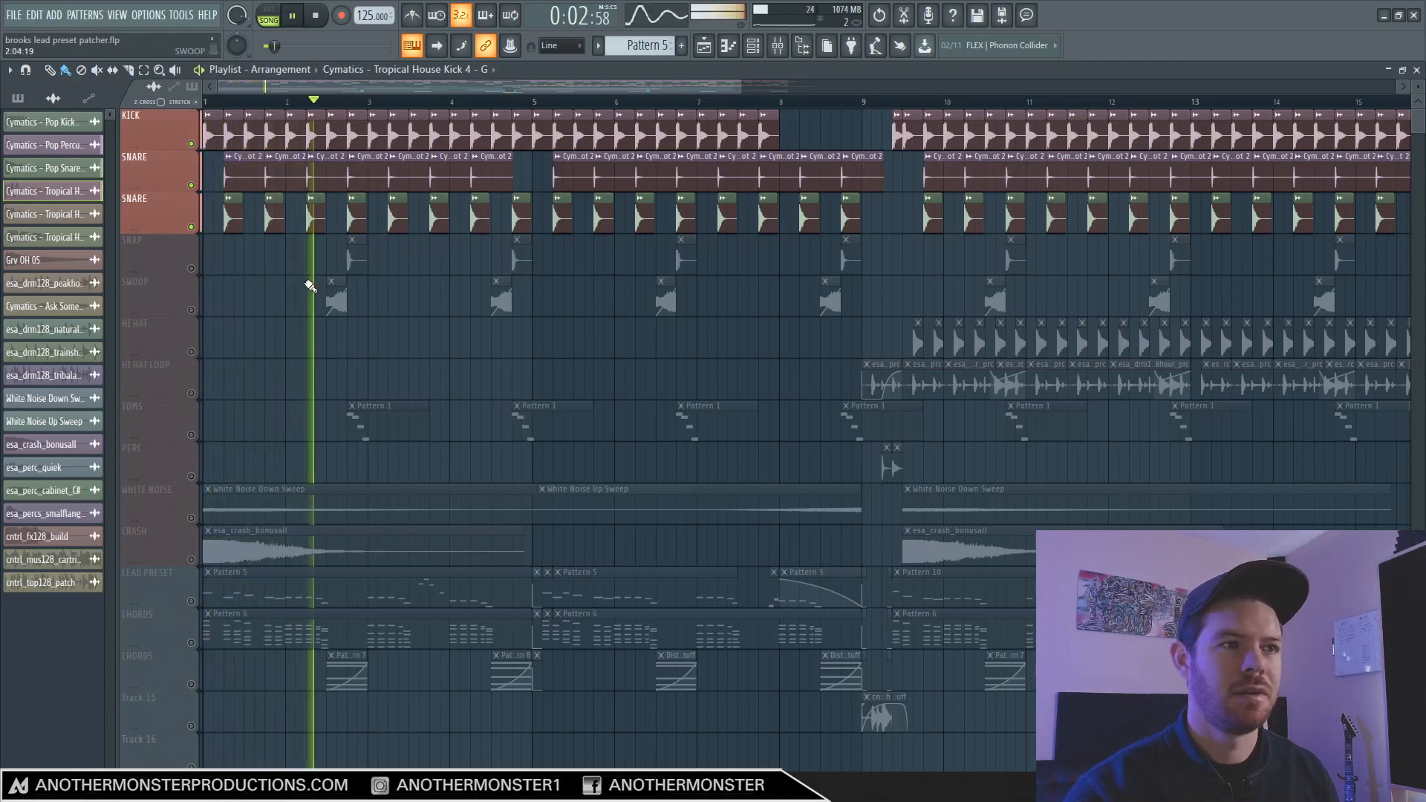
key(space)
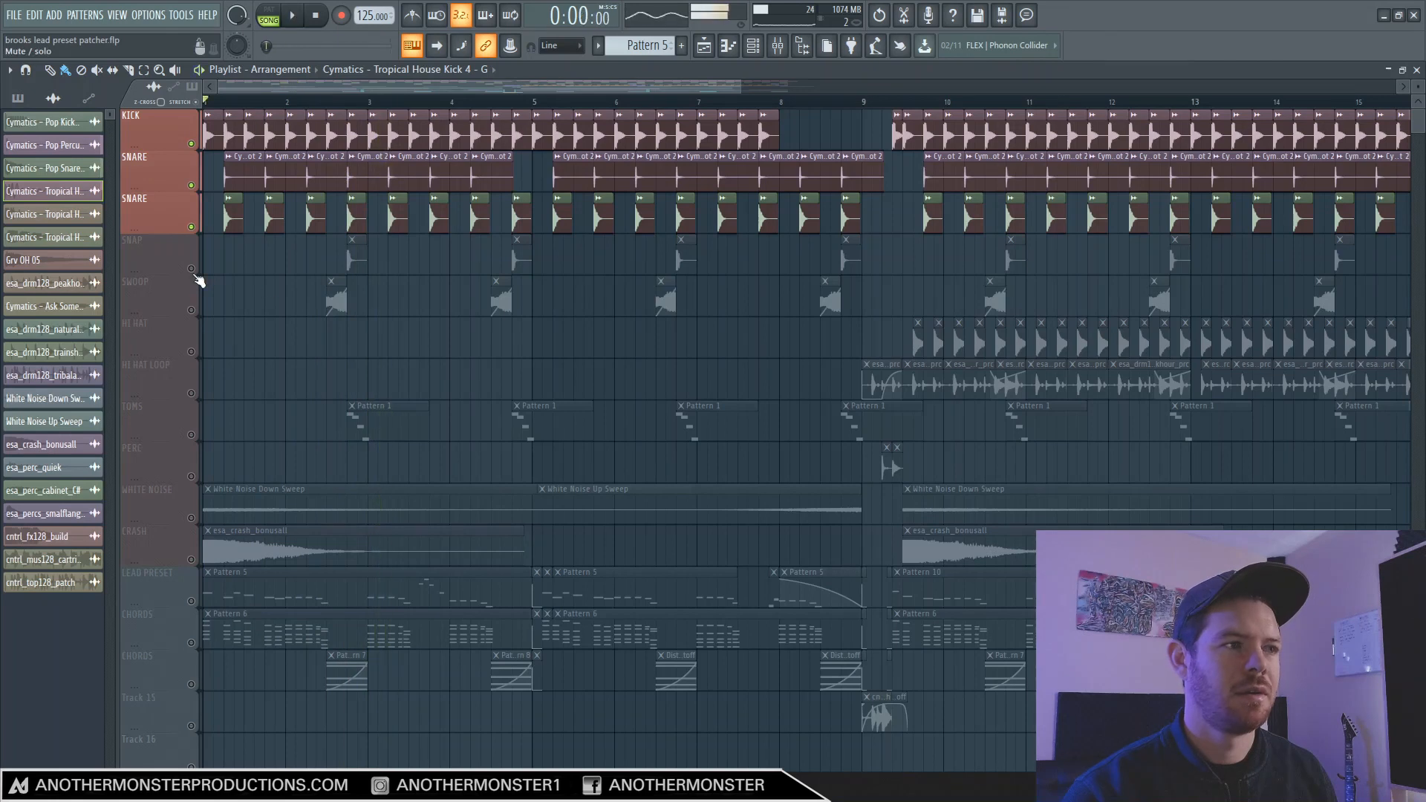
- Unmute the SNAP track and inspect its Tropical House Snap 5 sample settings and mixer effects
click(191, 269)
drag(740, 88, 415, 108)
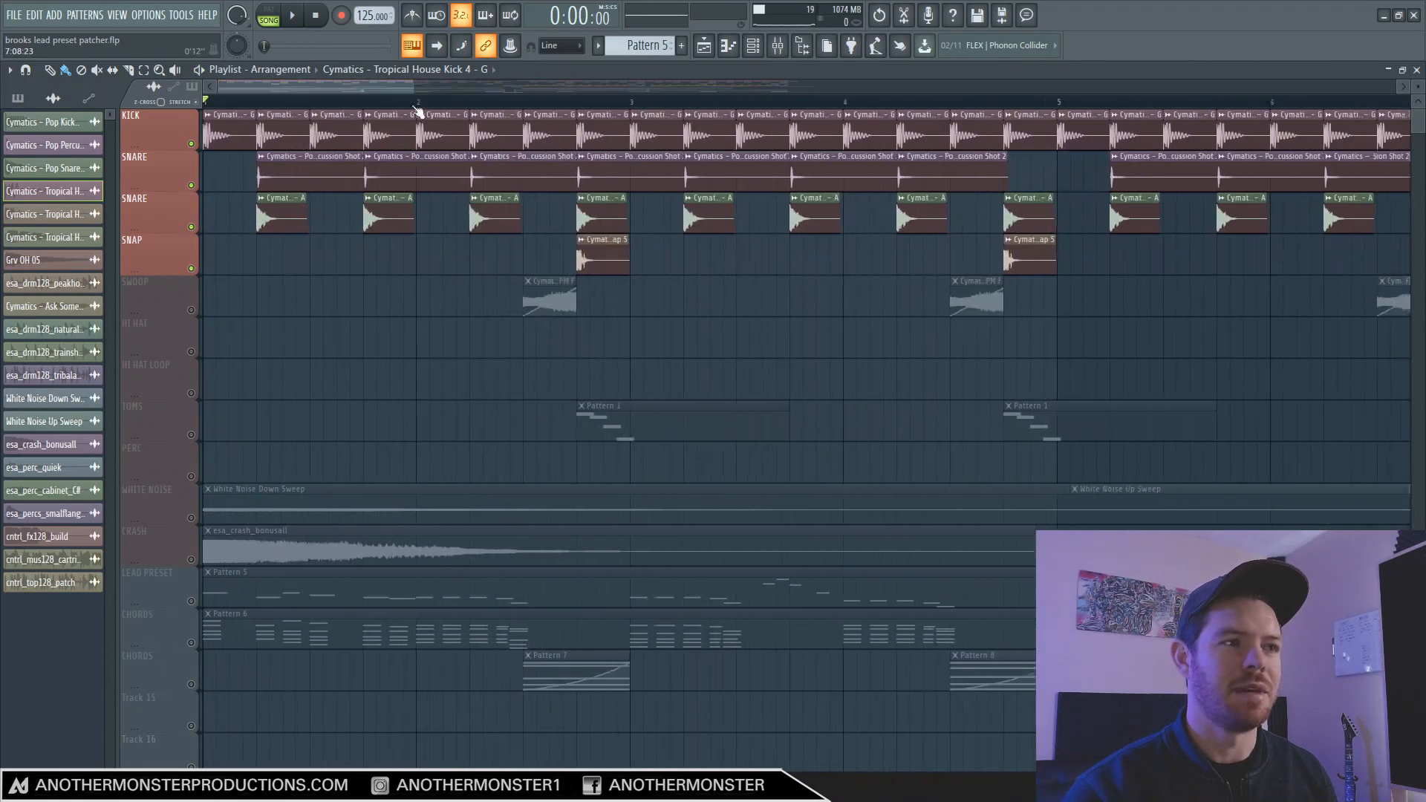
double_click(611, 255)
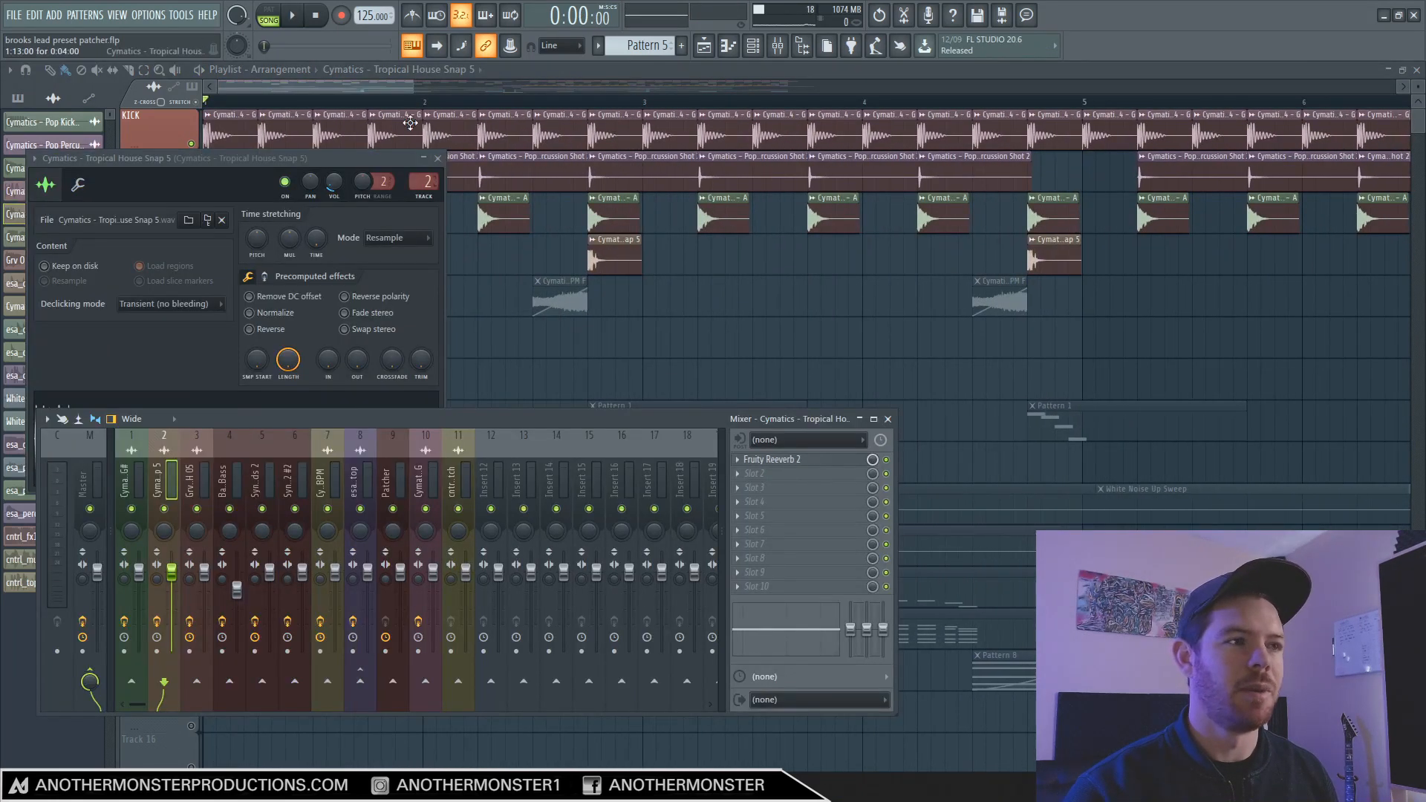
click(408, 71)
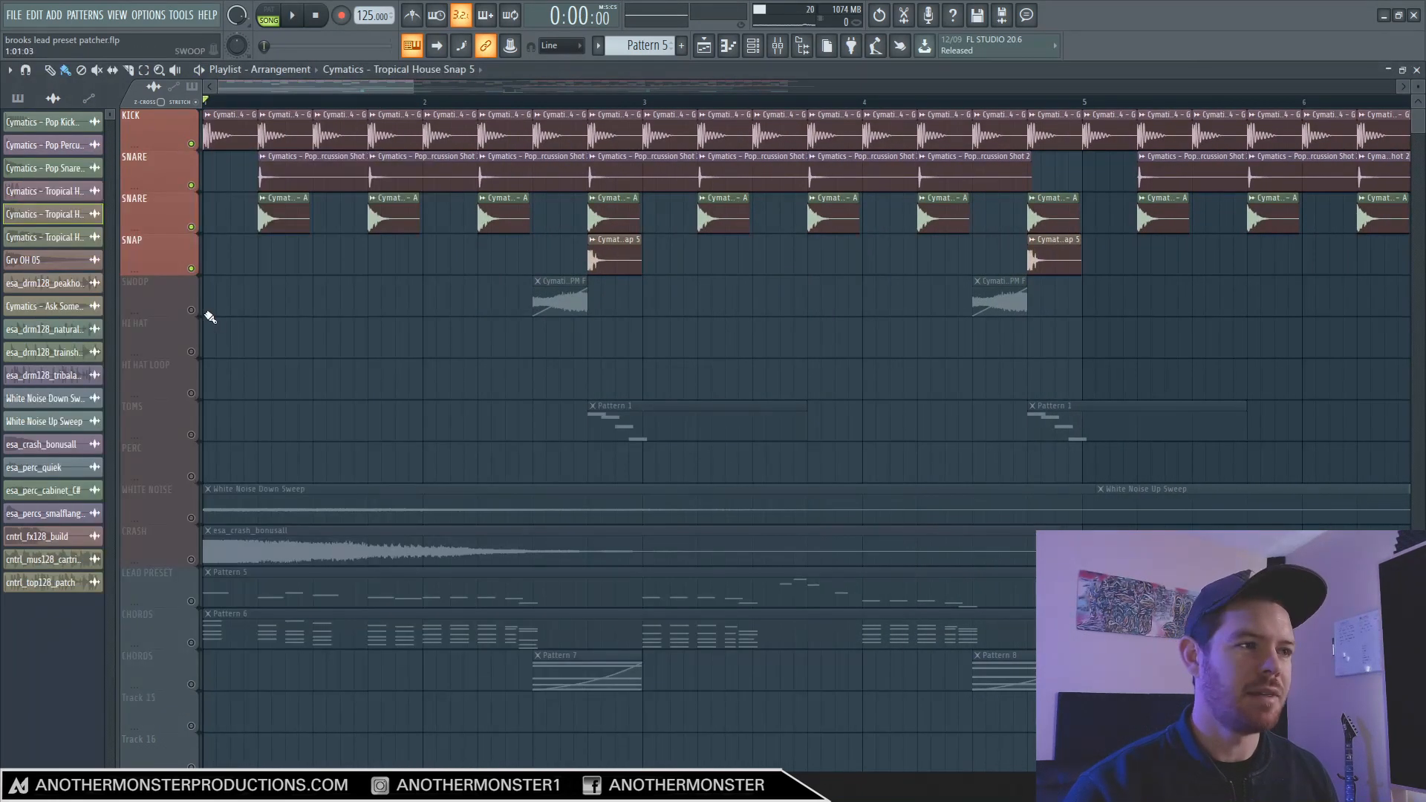
- Unmute the SWOOP track and audition the rising sweep into the snap from the middle of bar 2
click(191, 310)
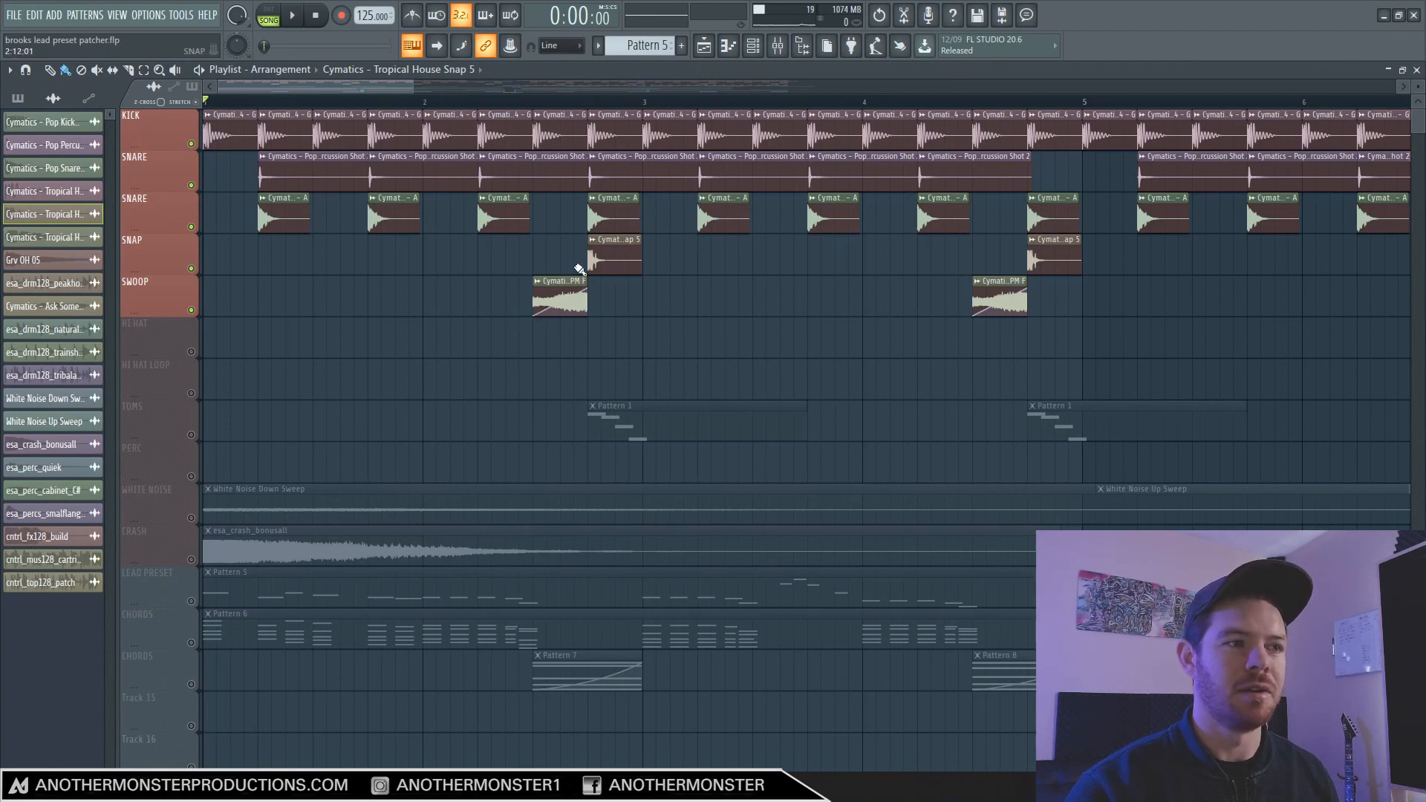
click(509, 102)
key(space)
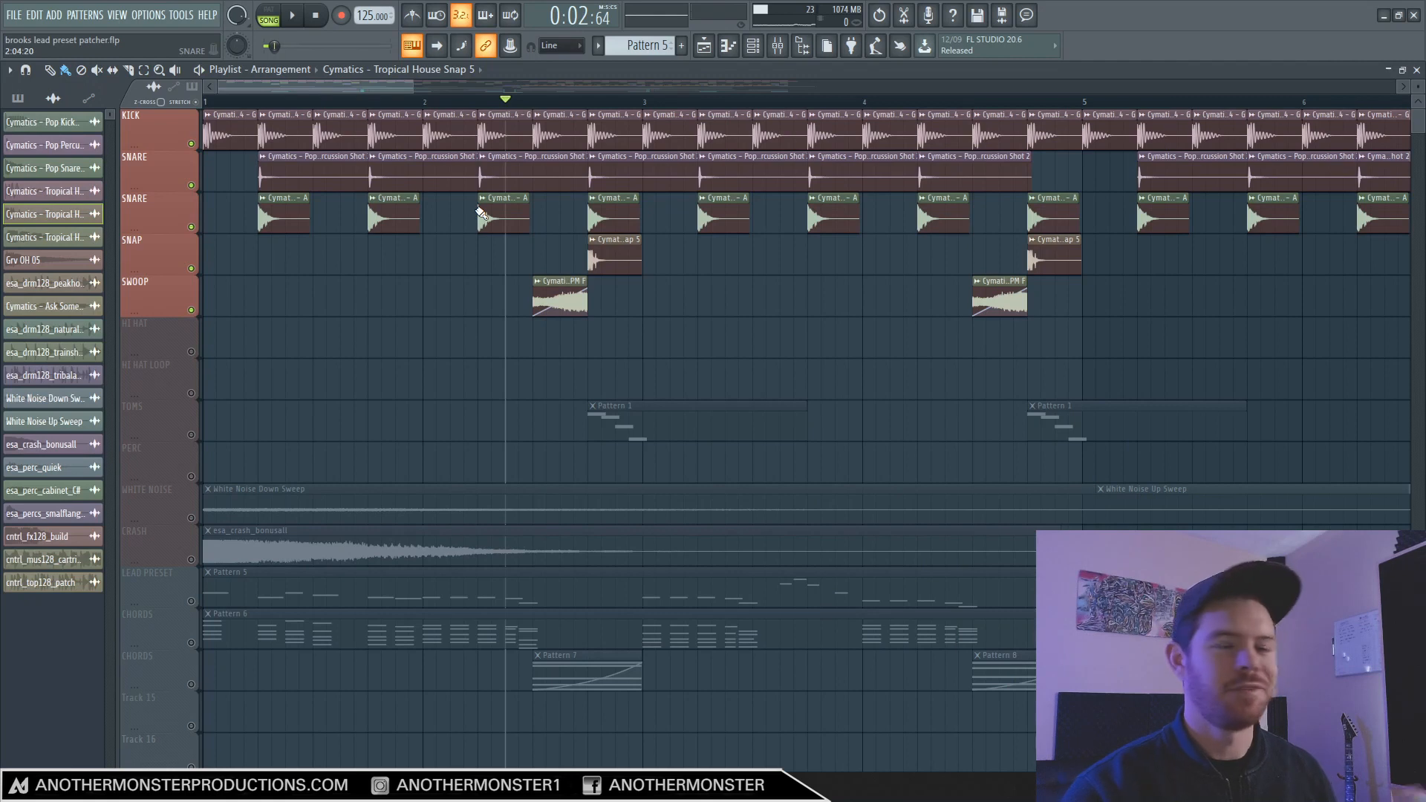
- Unmute the TOMS track and audition the tom fills with the other drums from the middle of bar 1
click(192, 436)
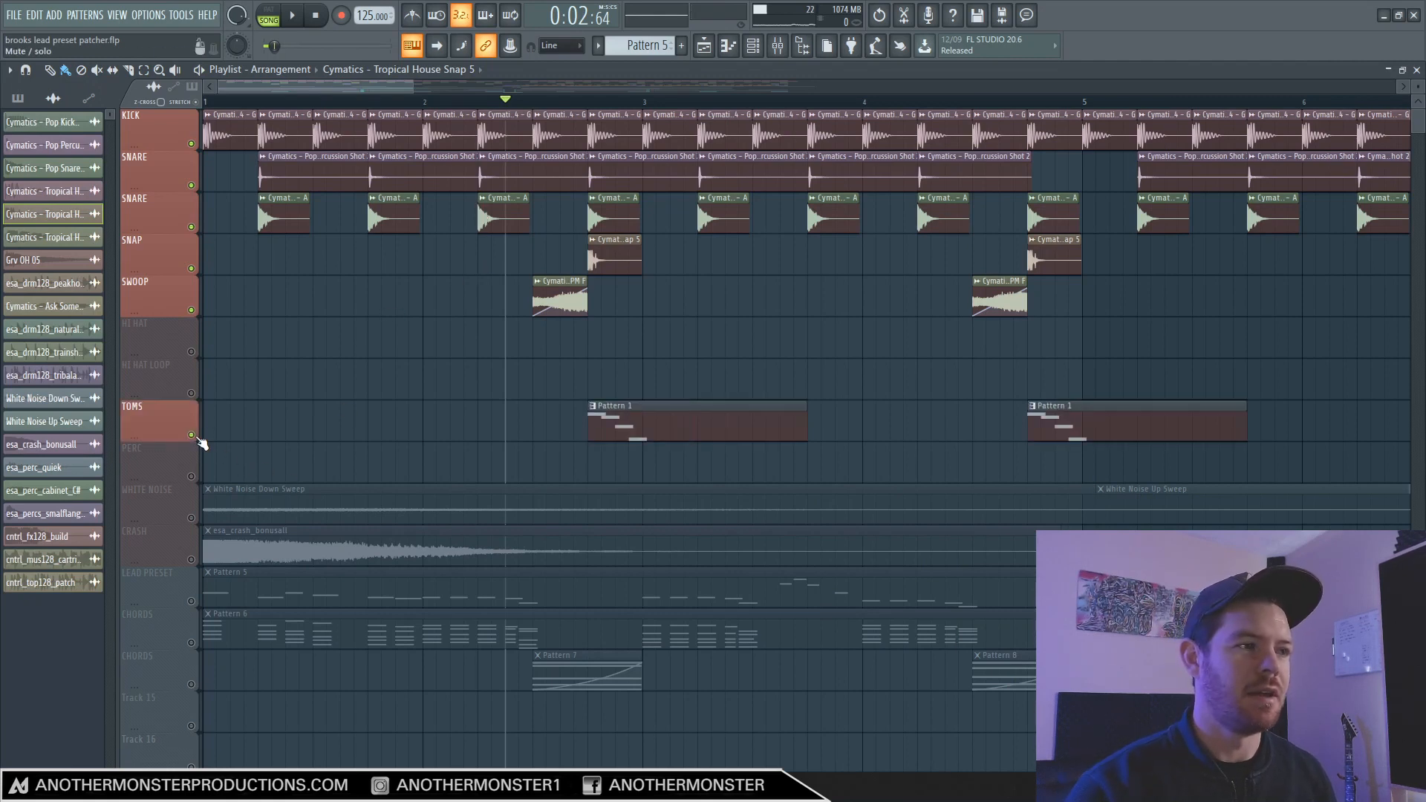
click(341, 101)
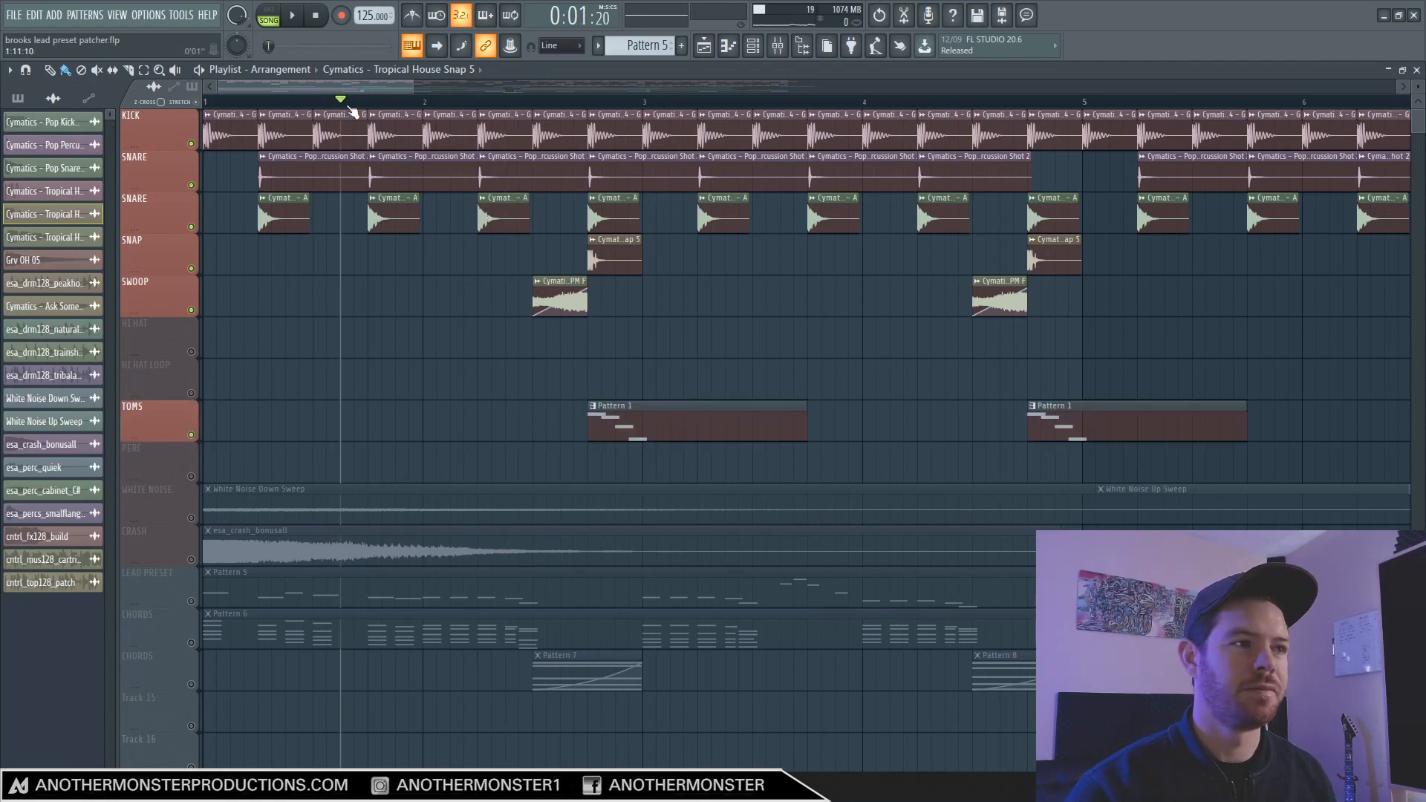
key(space)
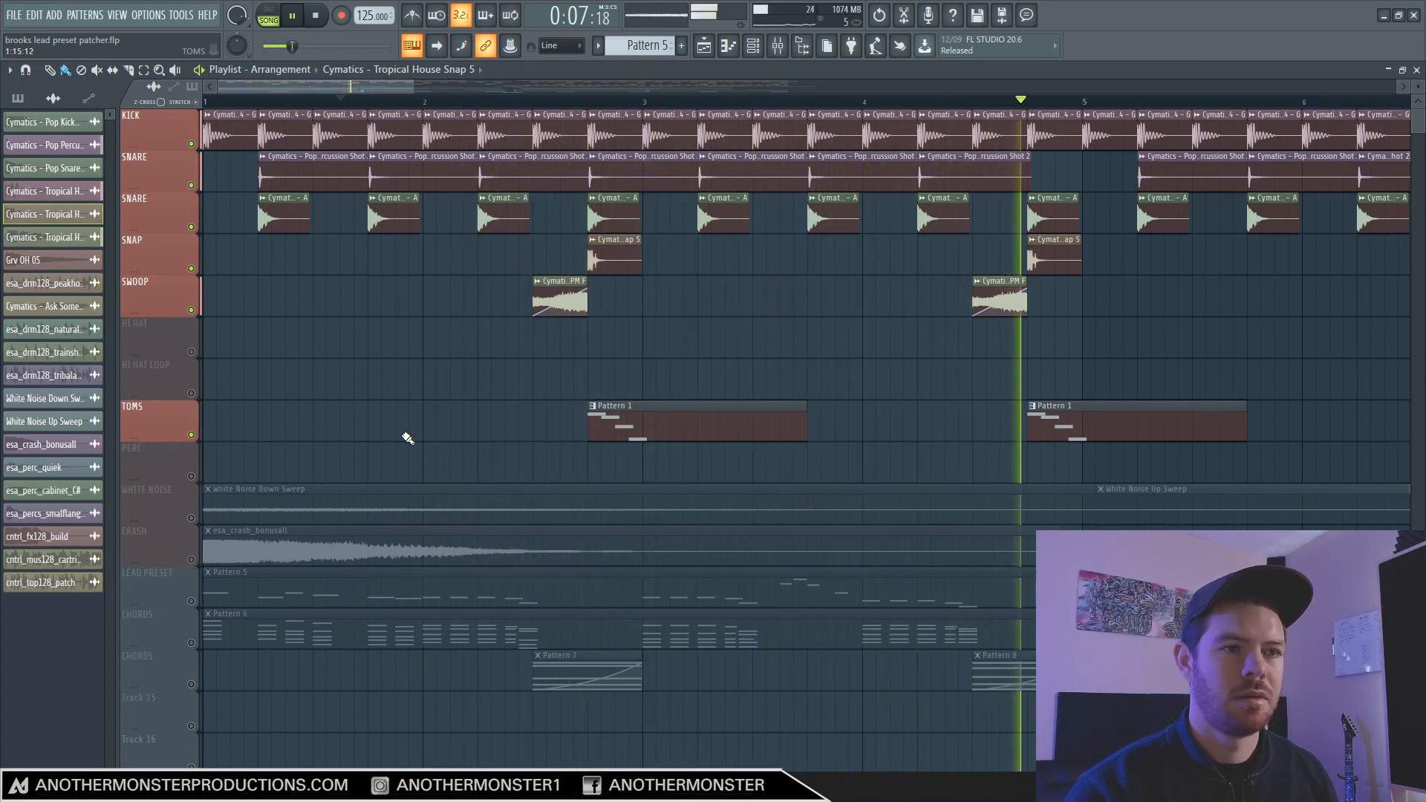
key(space)
- Examine the descending Tom 1 notes of Pattern 1 in the piano roll and Channel rack, and return to the Playlist
double_click(637, 423)
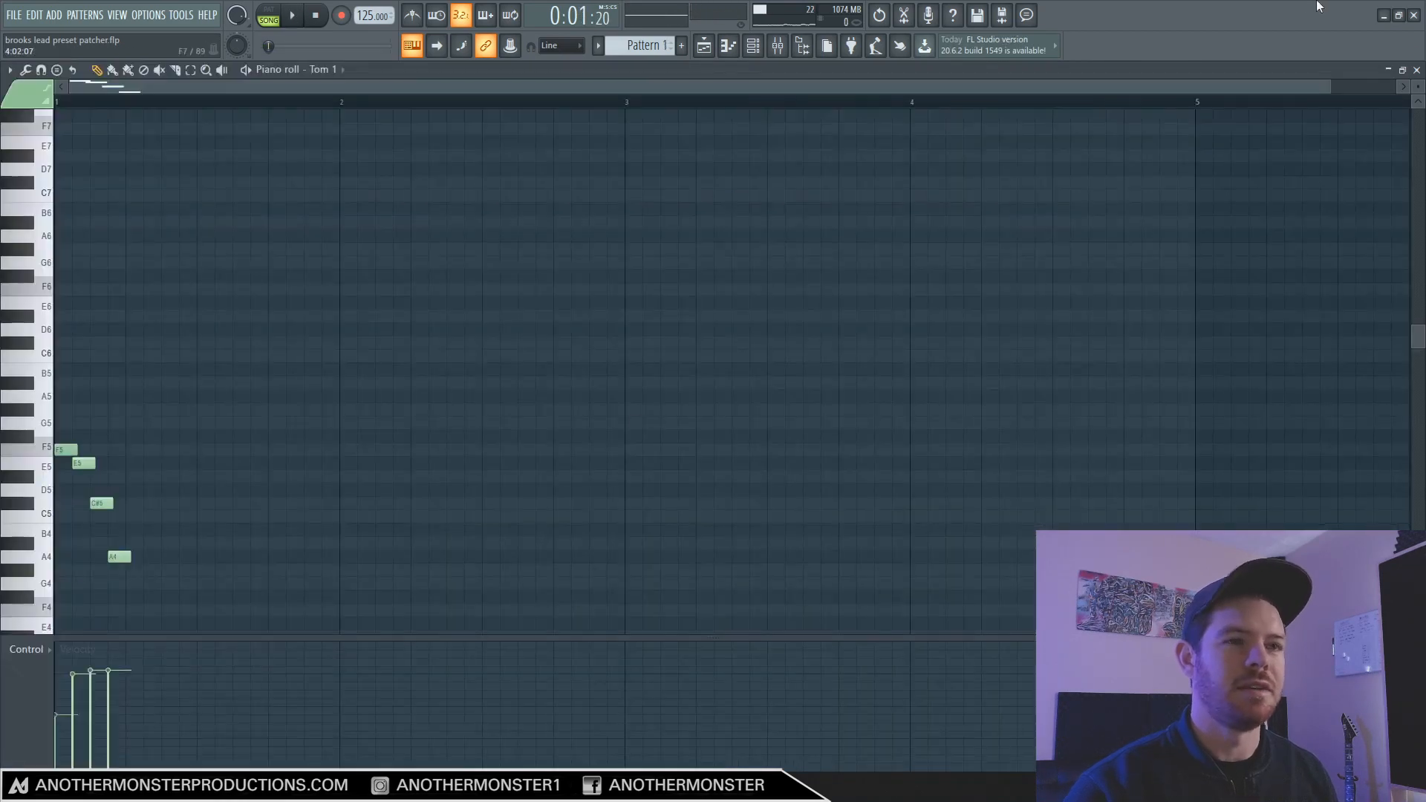
click(1416, 70)
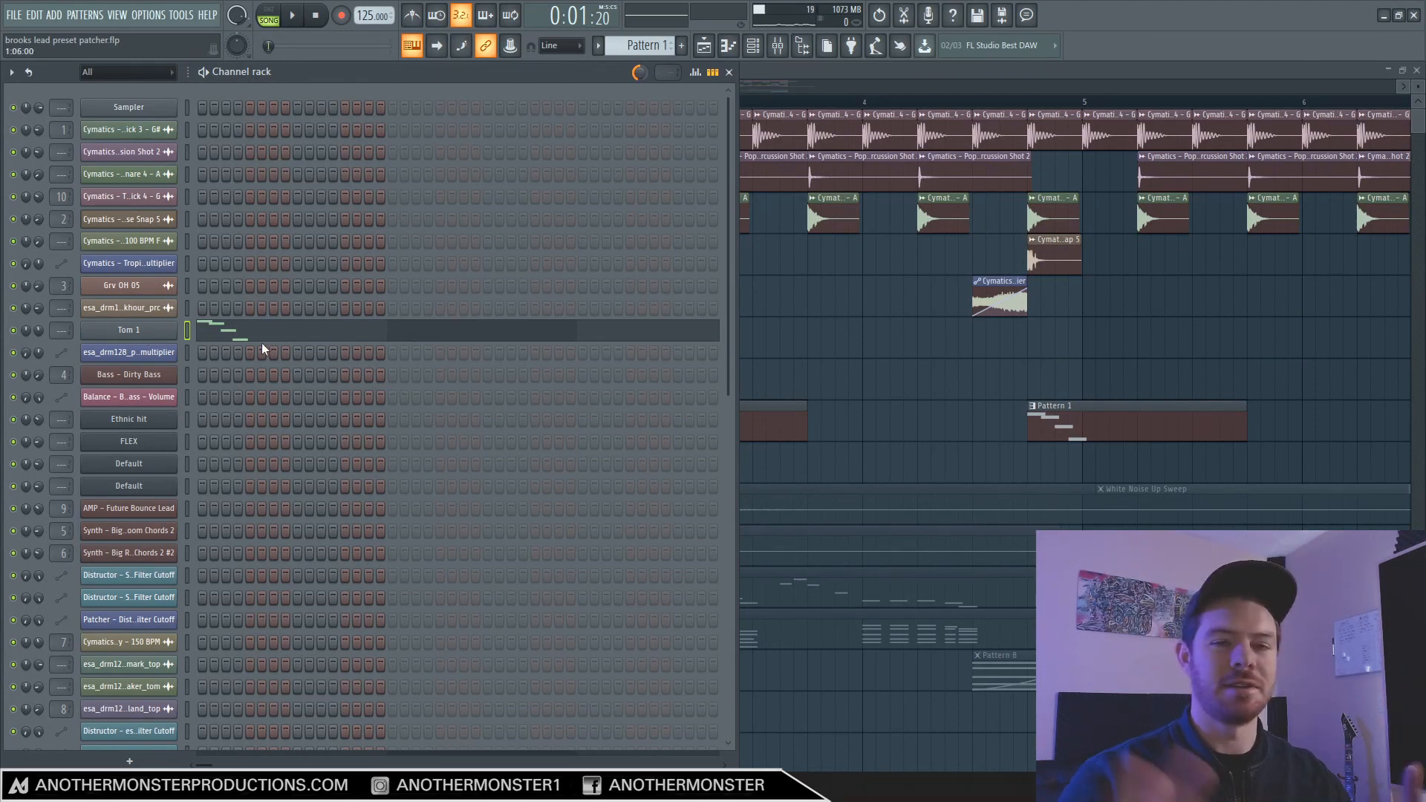
click(876, 67)
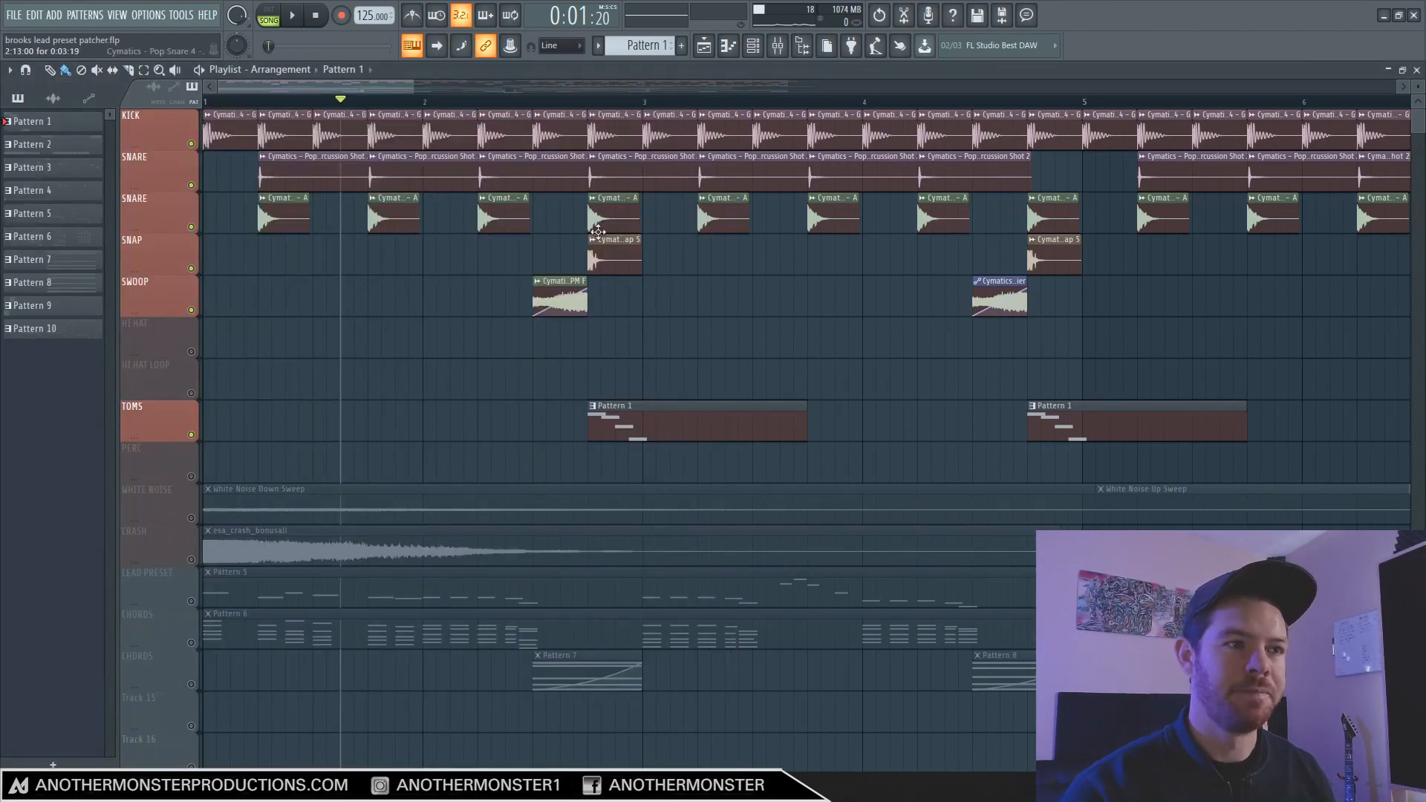
- Unmute the HI HAT, HI HAT LOOP, PERC and Track 15 tracks used in the section from bar 9
drag(412, 87, 439, 87)
drag(421, 87, 668, 91)
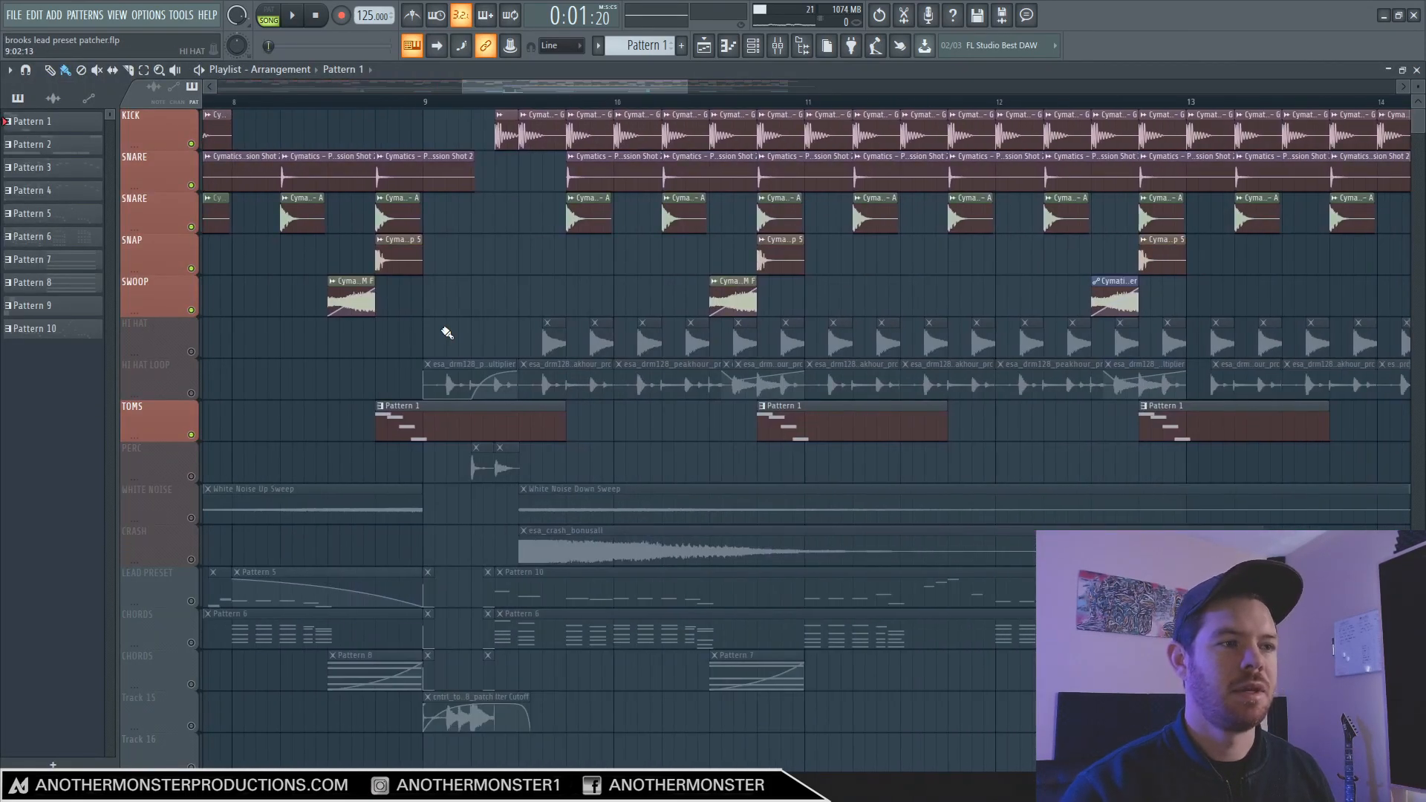
click(192, 351)
click(191, 392)
click(191, 476)
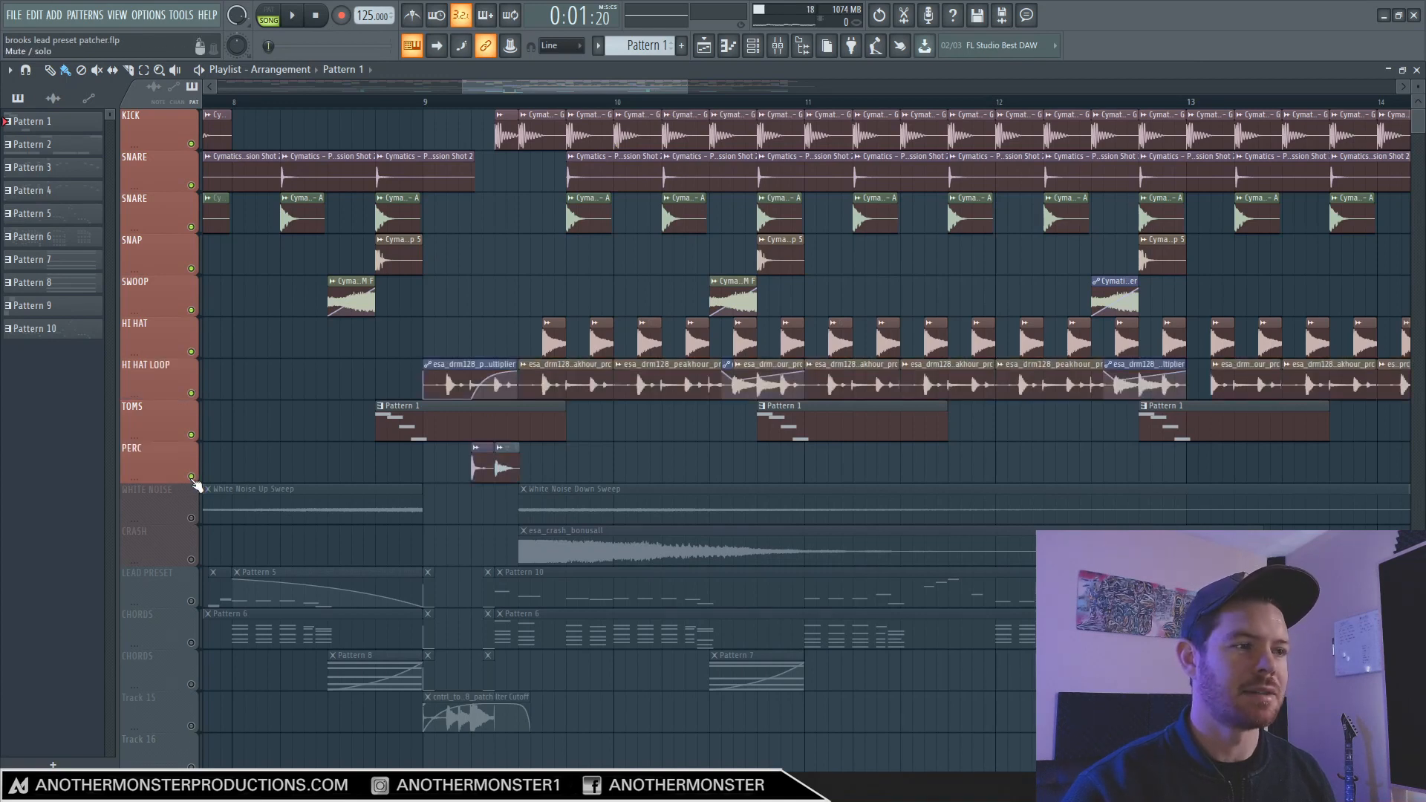
scroll(515, 554, down, 2)
click(191, 643)
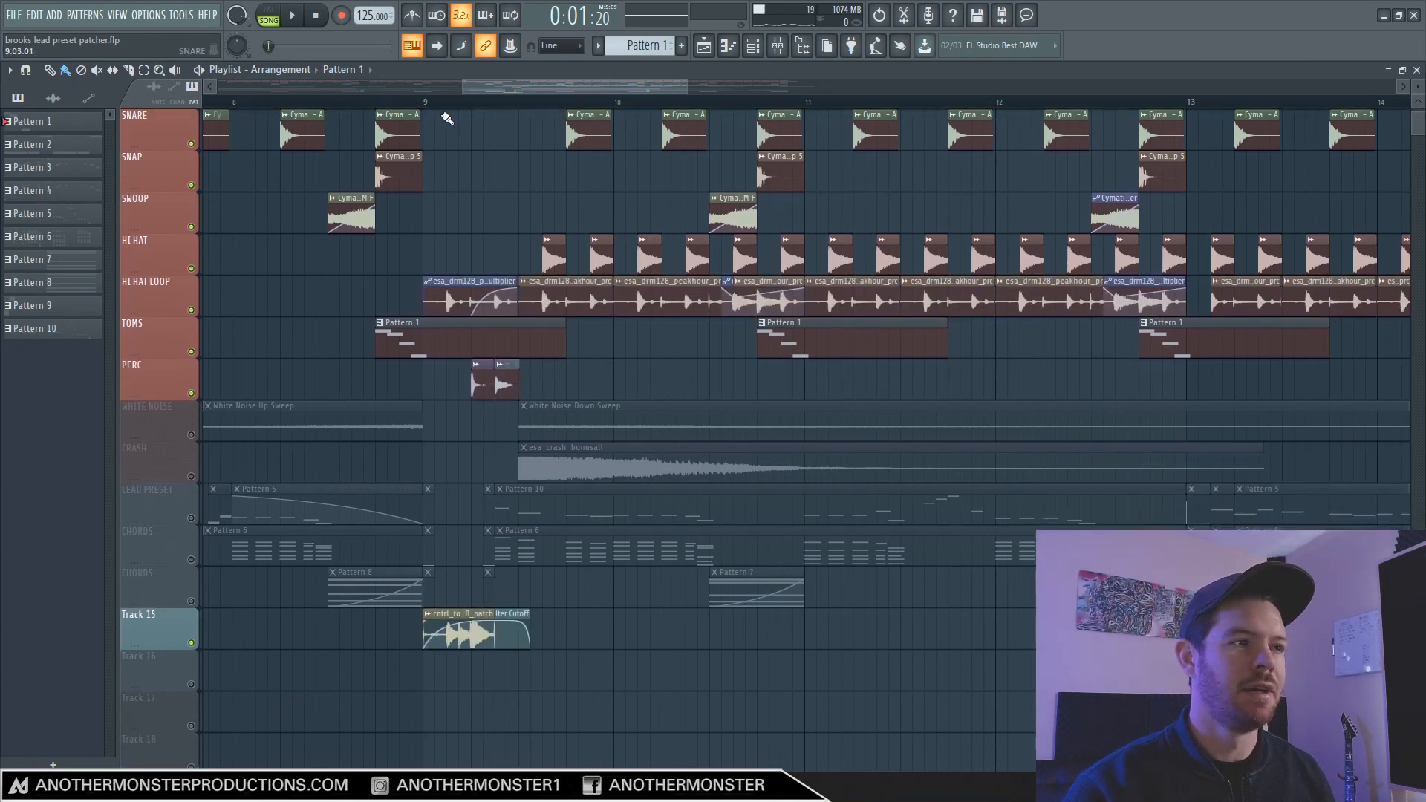
- Audition the full drum section with hi-hats and percussion, starting just before bar 9
key(space)
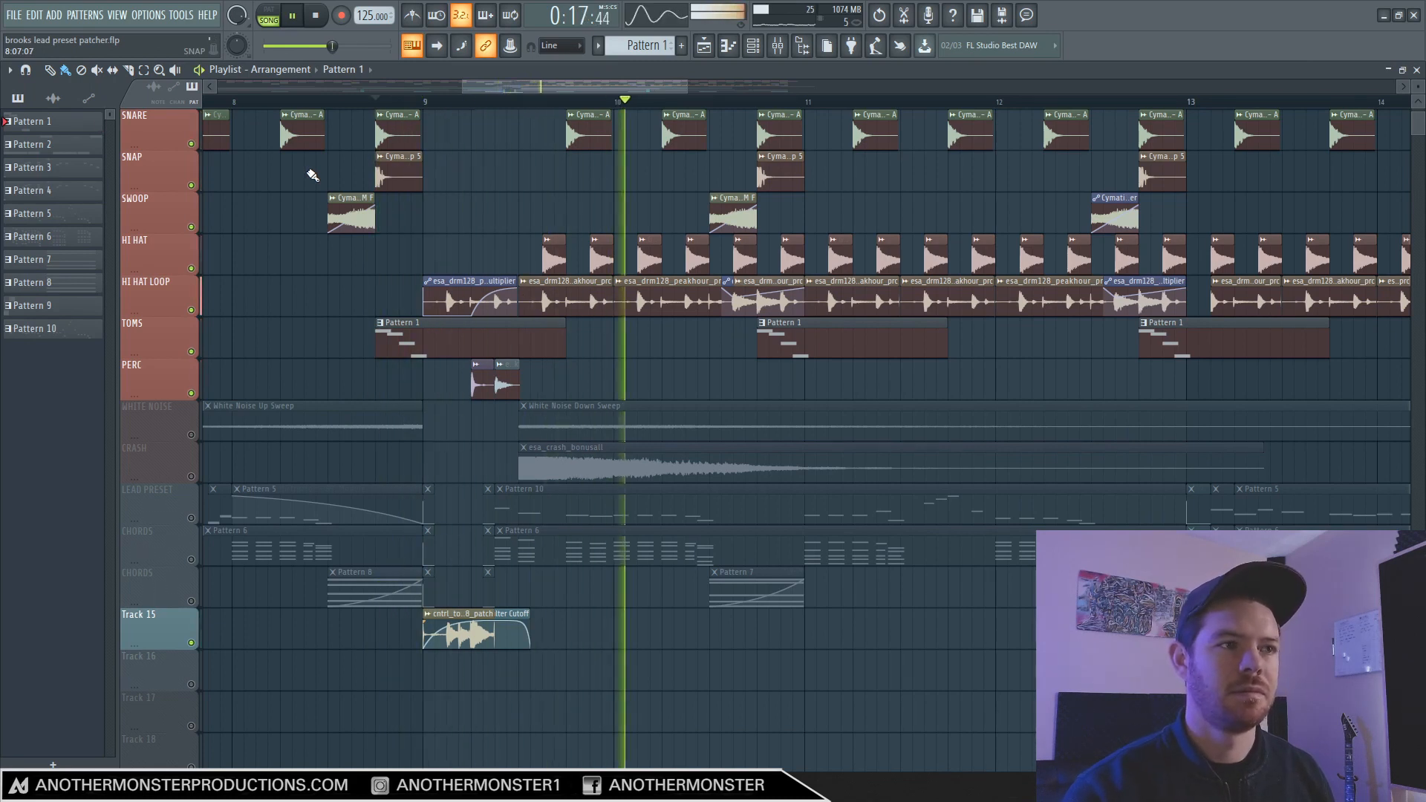
scroll(541, 143, up, 2)
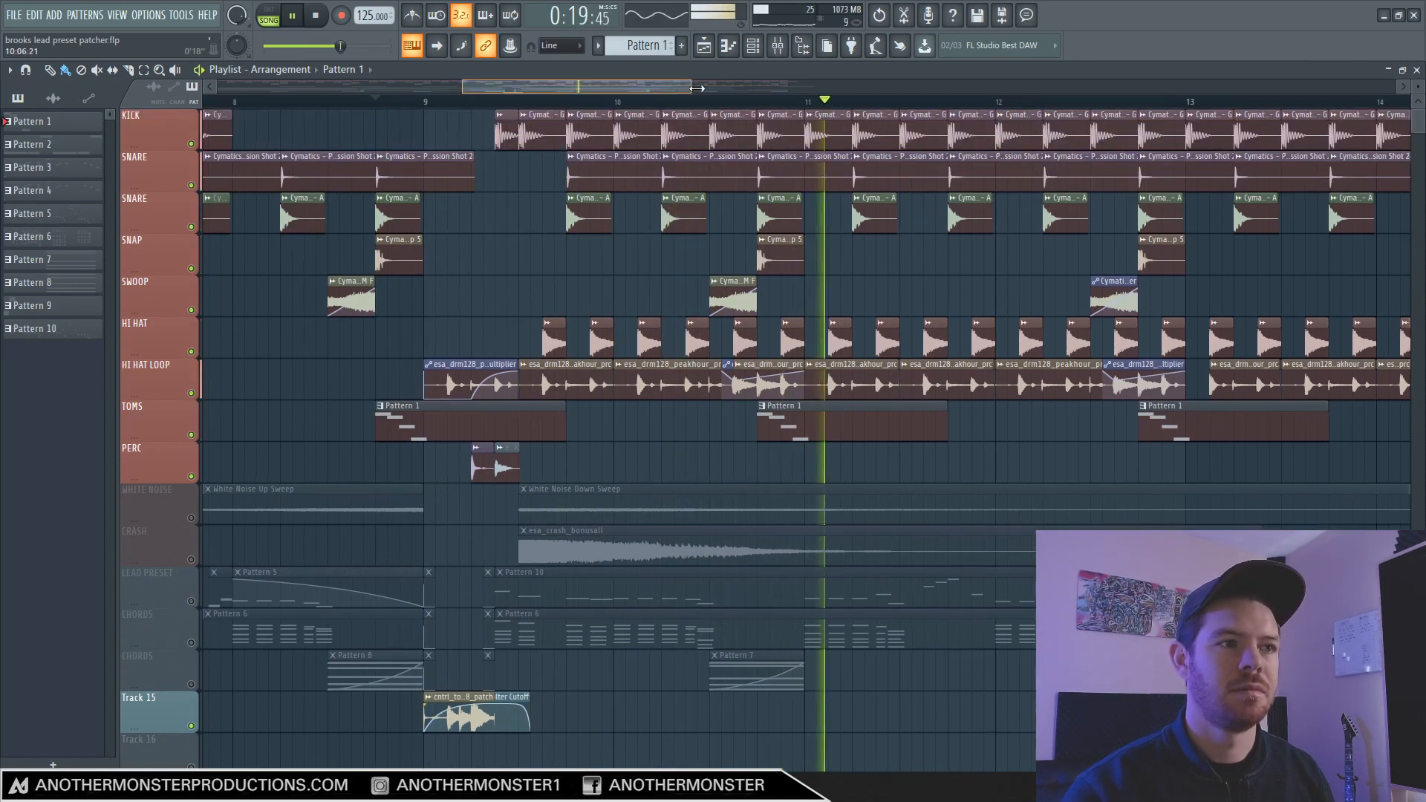
scroll(687, 104, down, 2)
key(space)
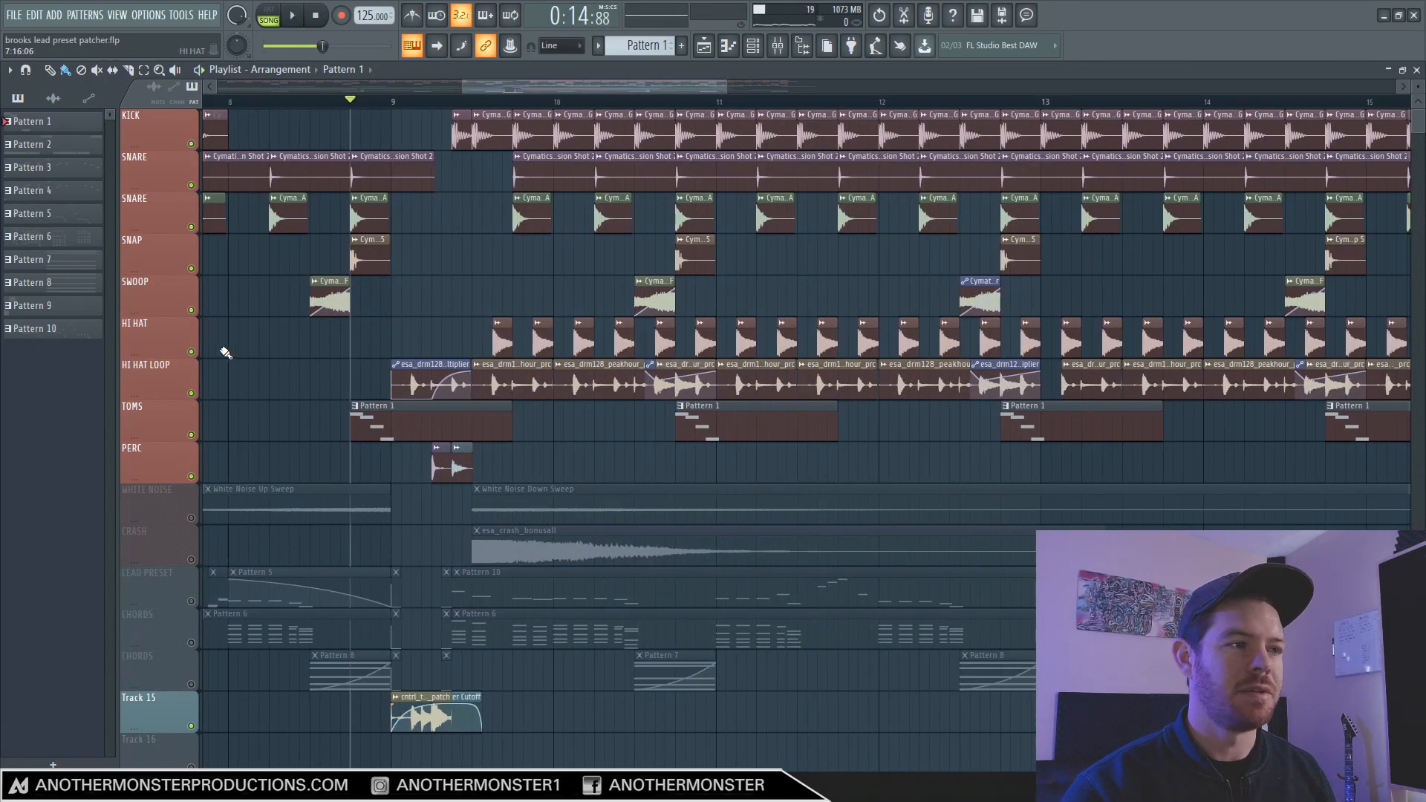
- Solo the HI HAT track and audition it from the middle of bar 9
right_click(191, 351)
click(476, 103)
key(space)
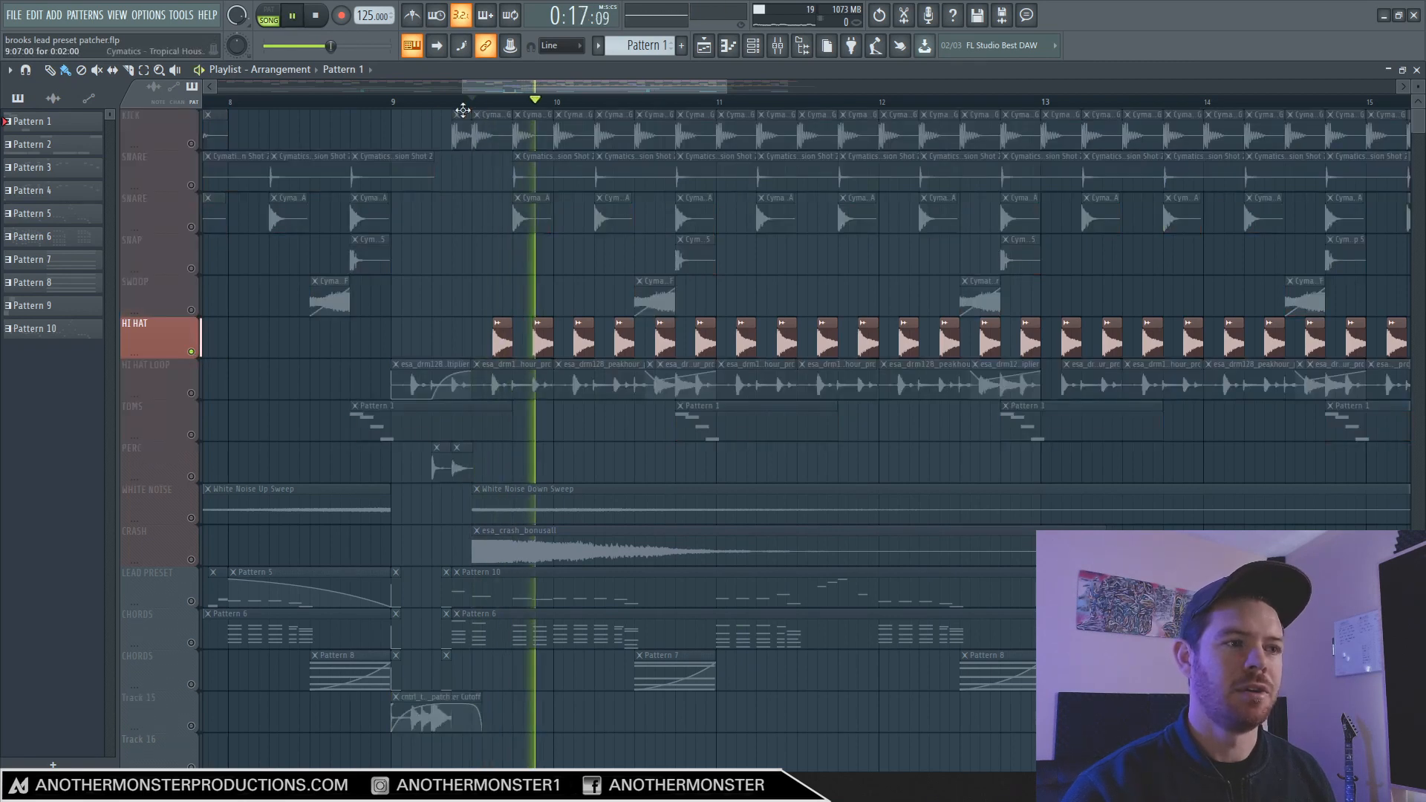
key(space)
- Inspect the Grv OH 05 hi-hat sample's channel settings and show the effects on its mixer track
click(501, 342)
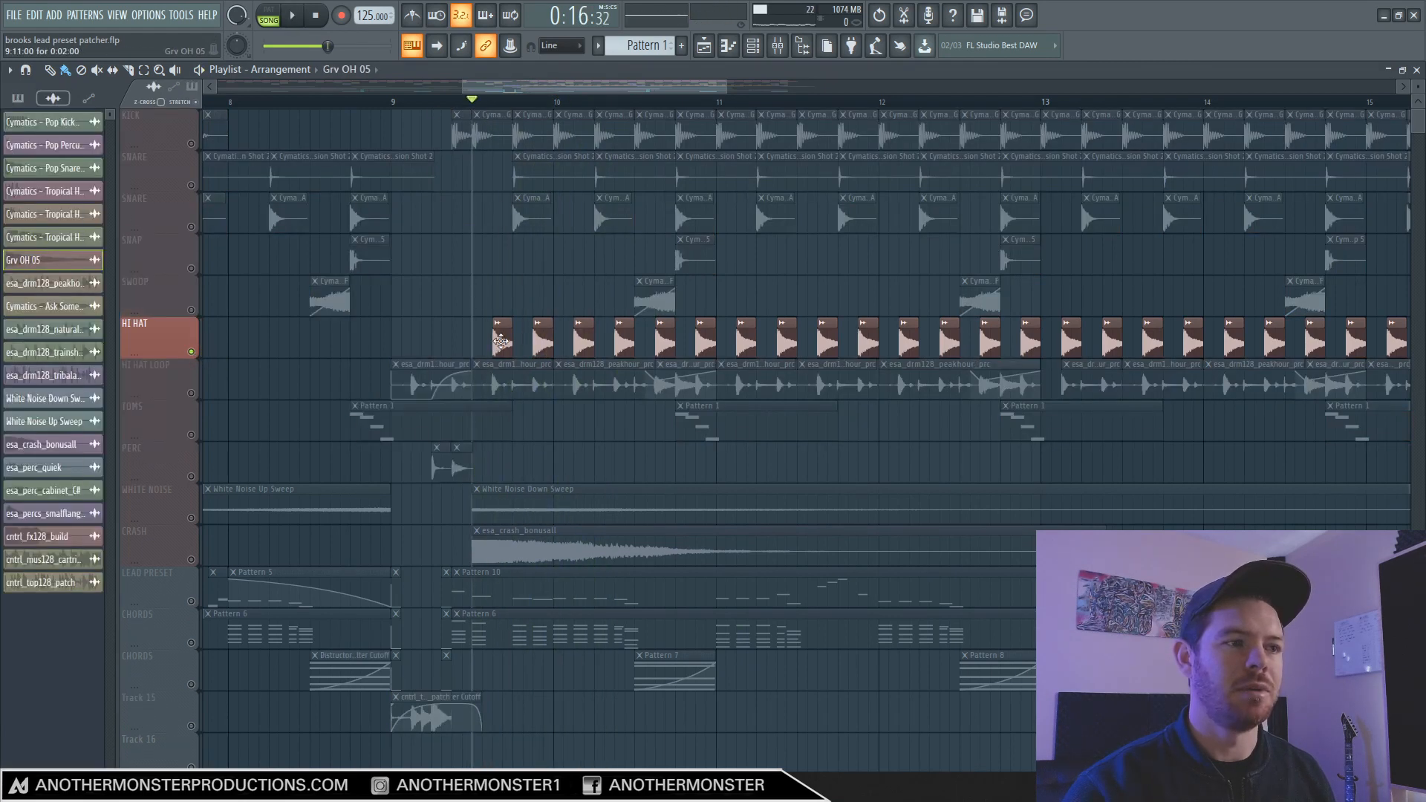
double_click(501, 341)
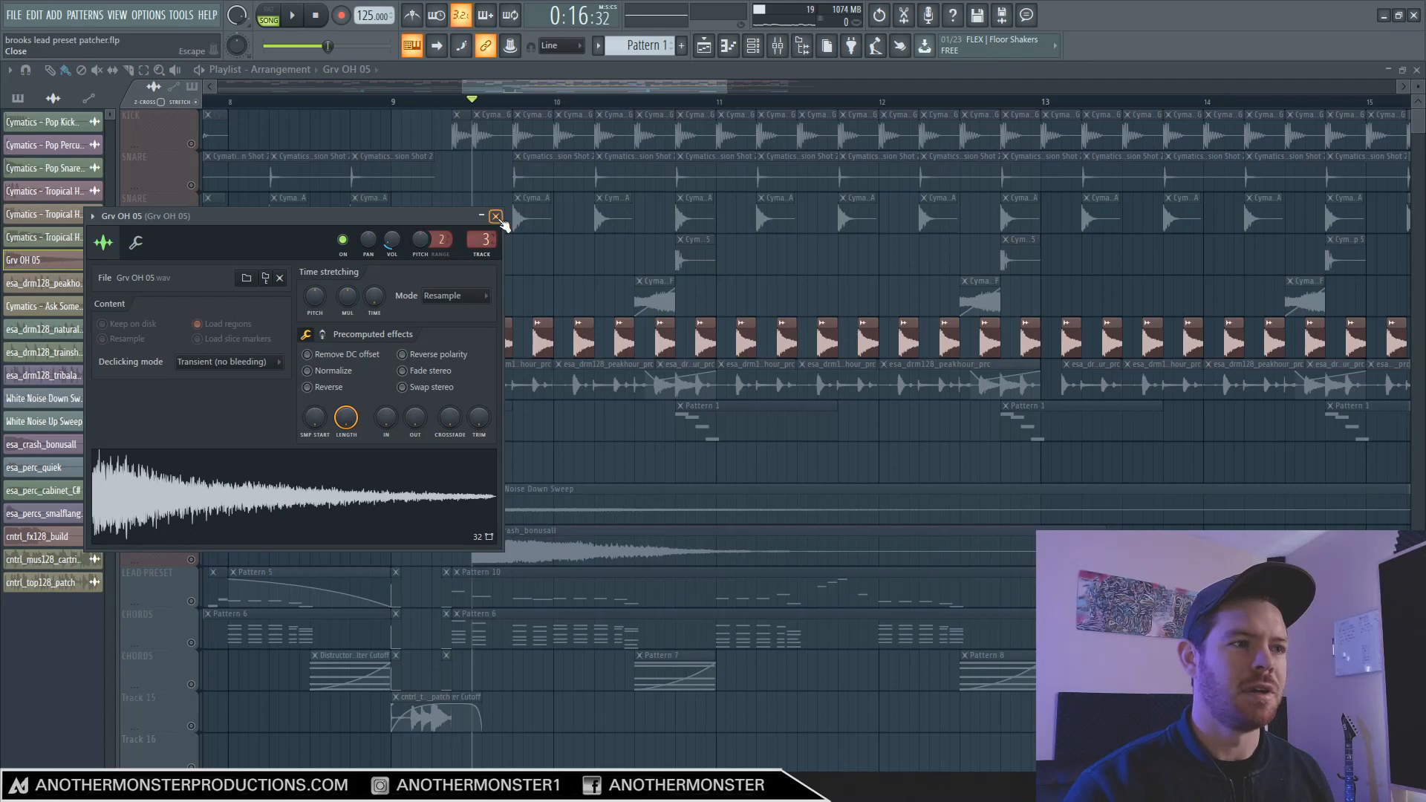
click(1186, 96)
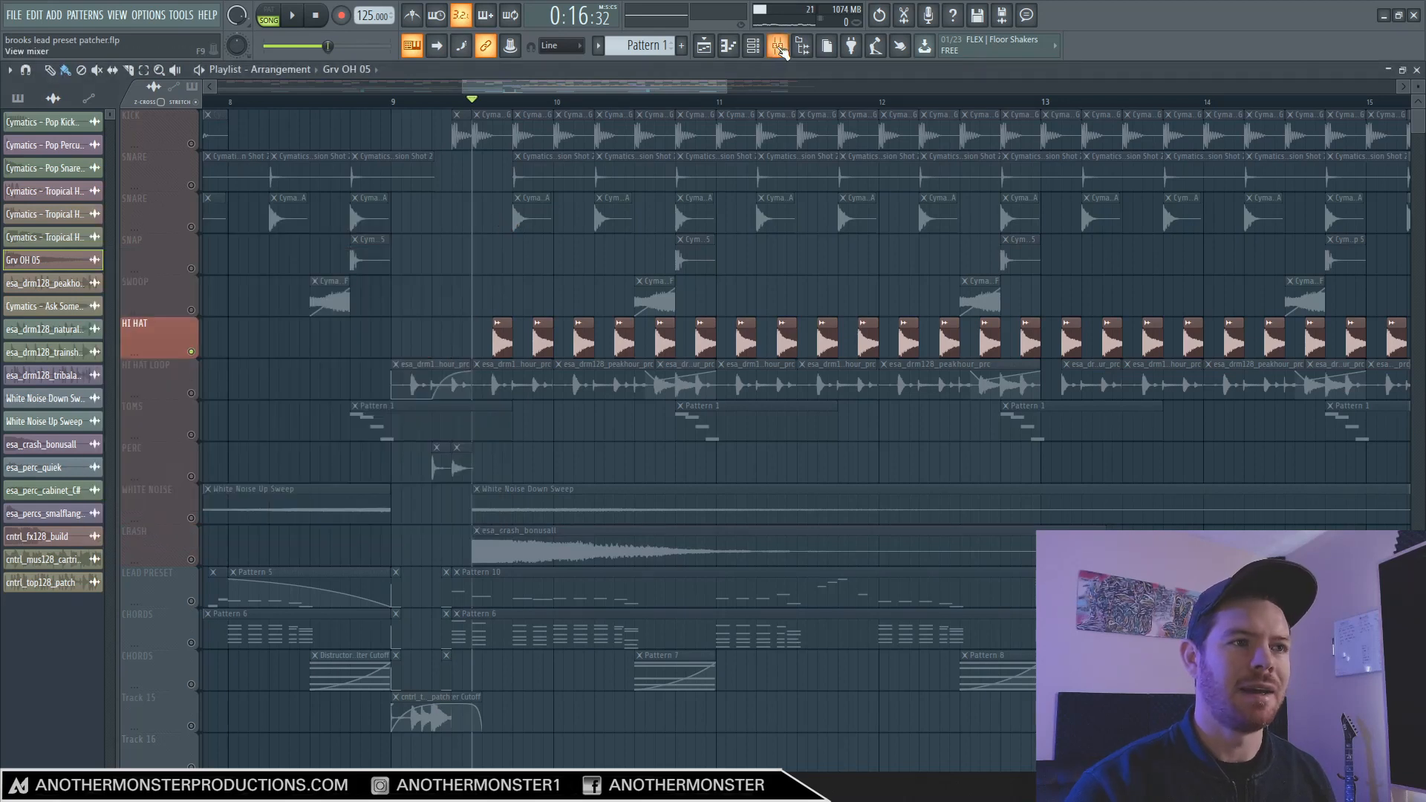
key(F9)
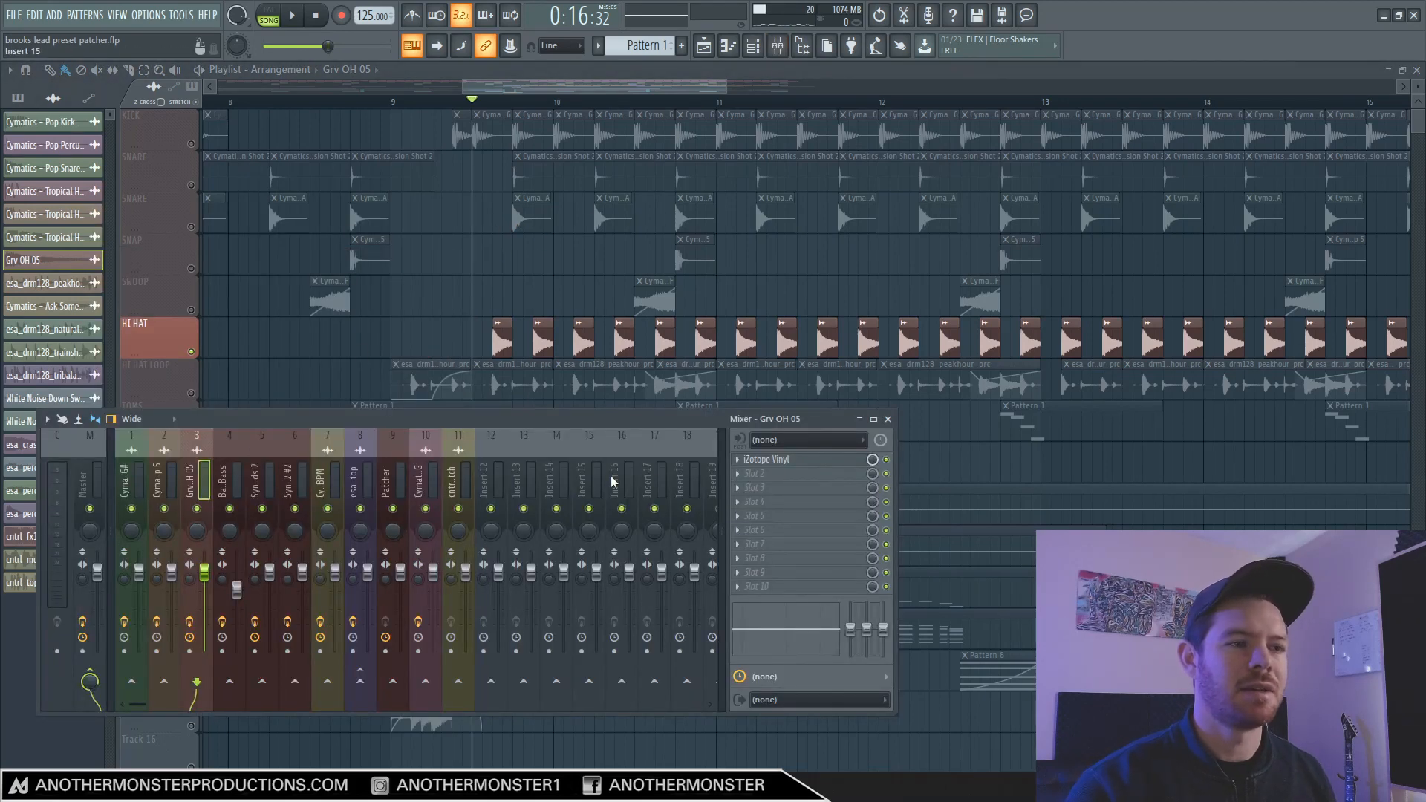
- Show the Wear setting of the iZotope Vinyl effect on the Grv OH 05 mixer track and close the plugin
click(764, 459)
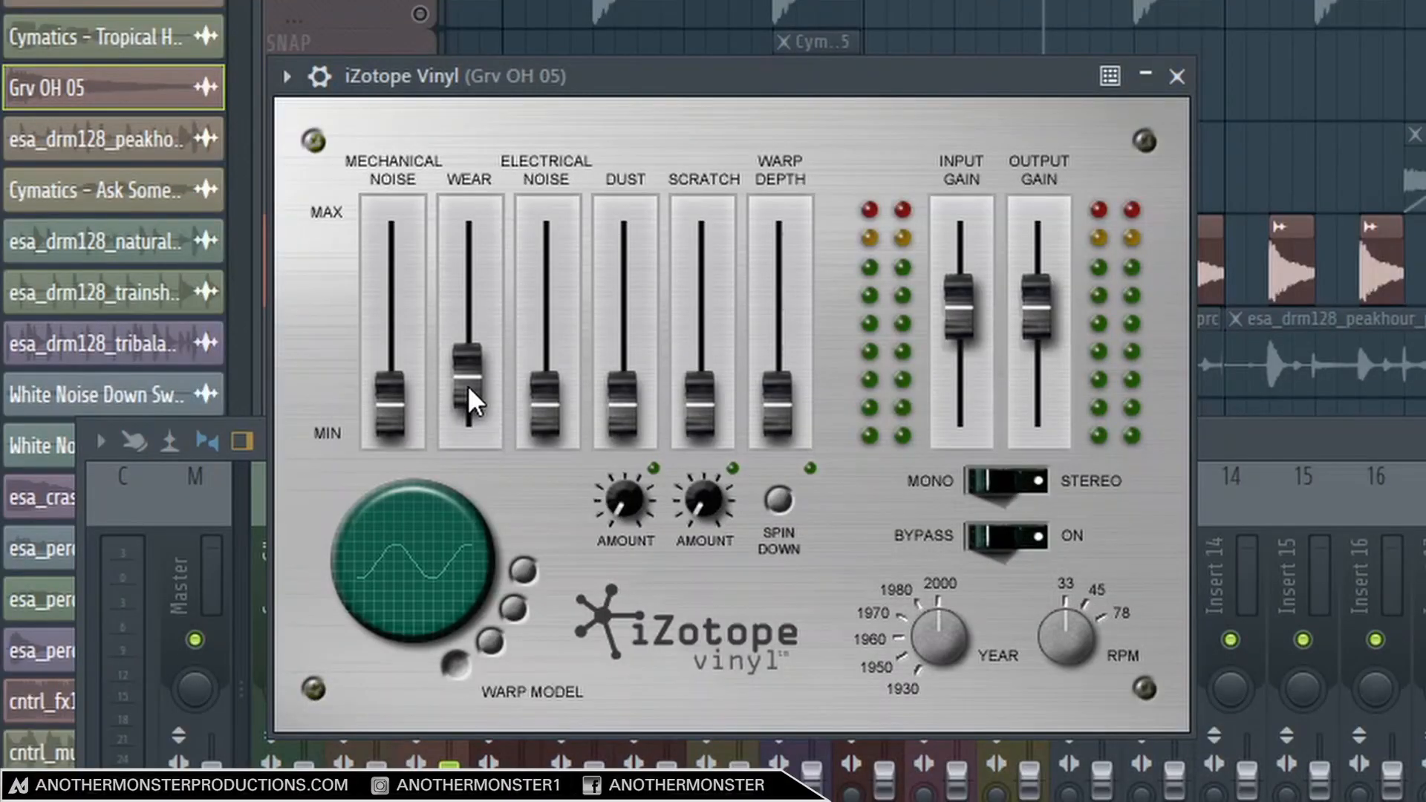
drag(466, 385, 461, 386)
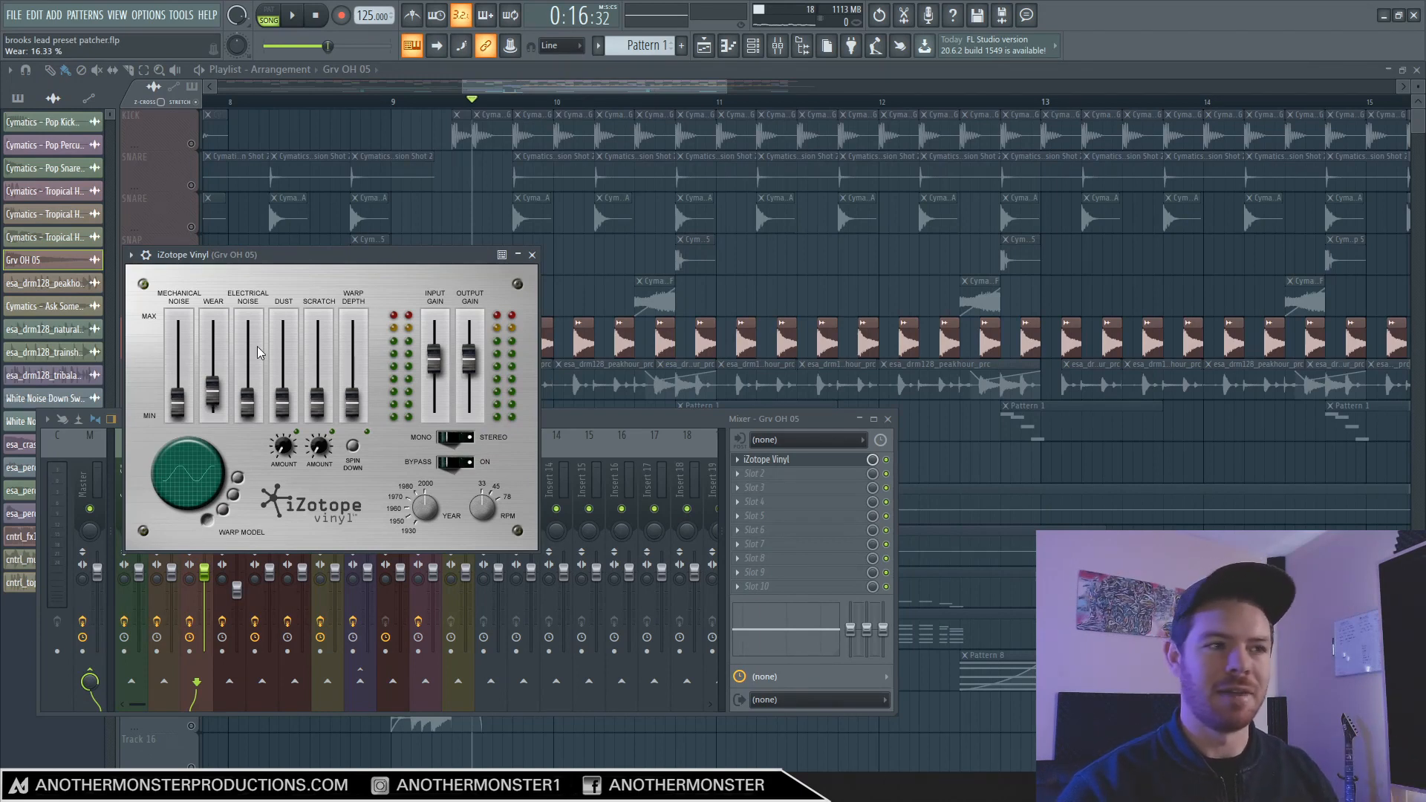
key(ctrl+s)
click(532, 255)
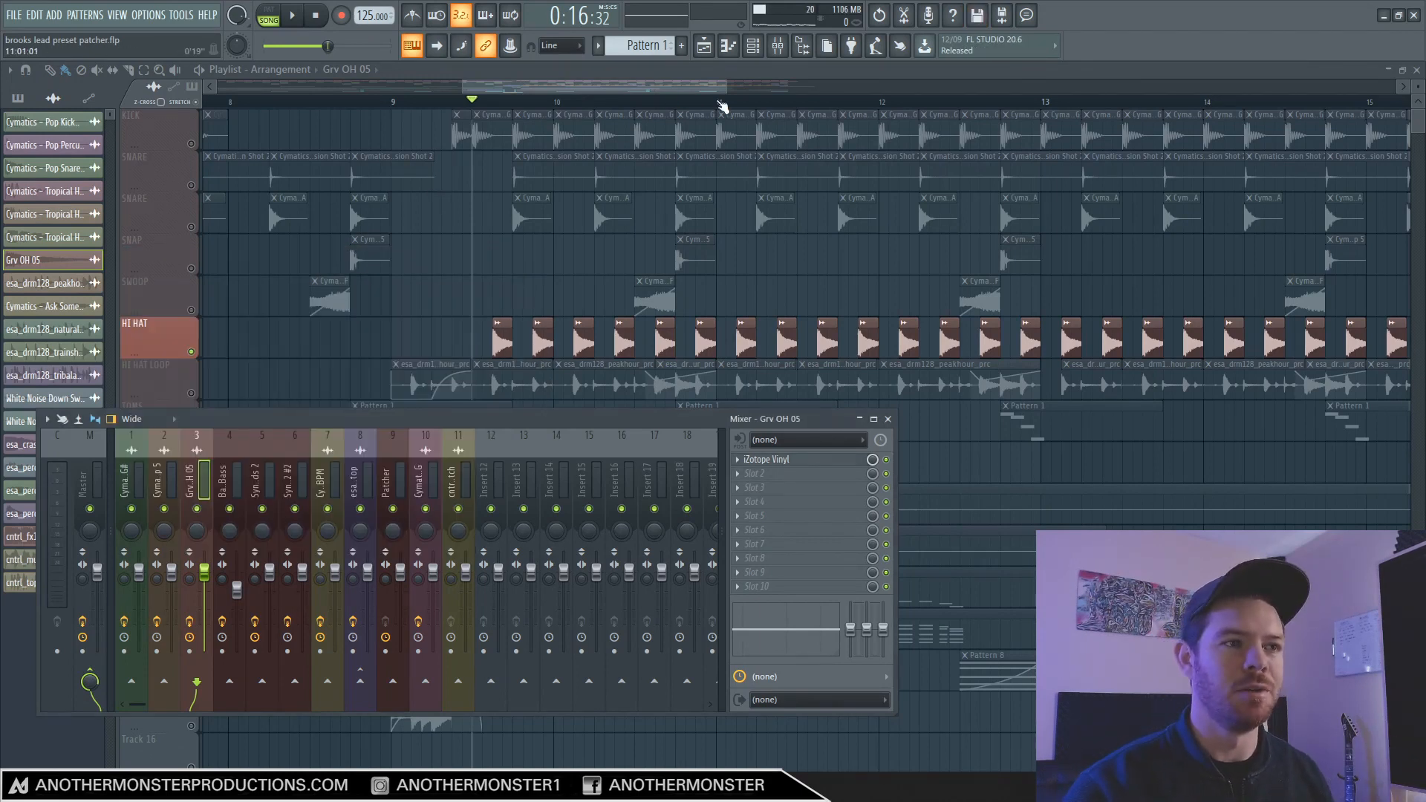
- Unmute the WHITE NOISE and CRASH tracks and audition them from bar 1 and again from just after bar 7
drag(721, 91, 439, 109)
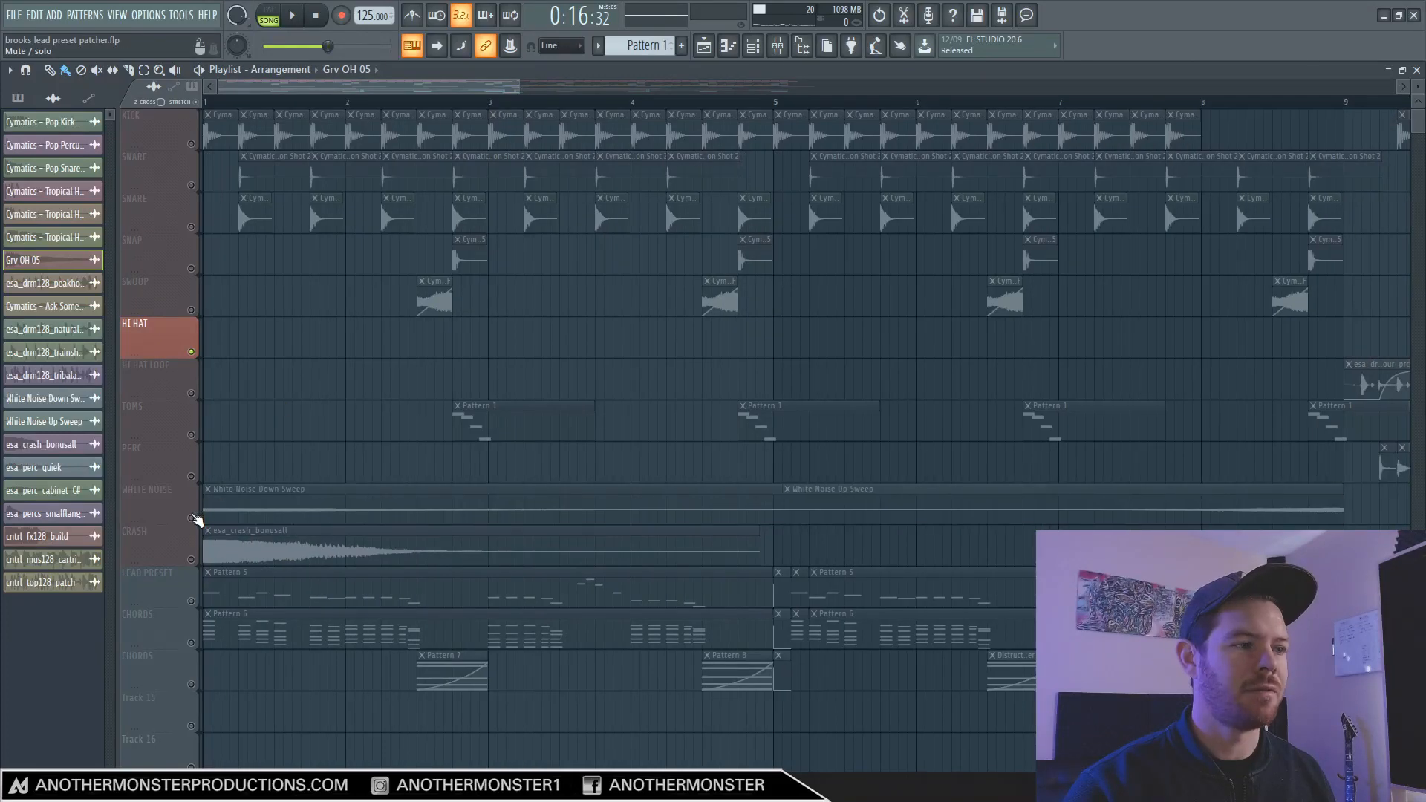
click(192, 518)
click(195, 560)
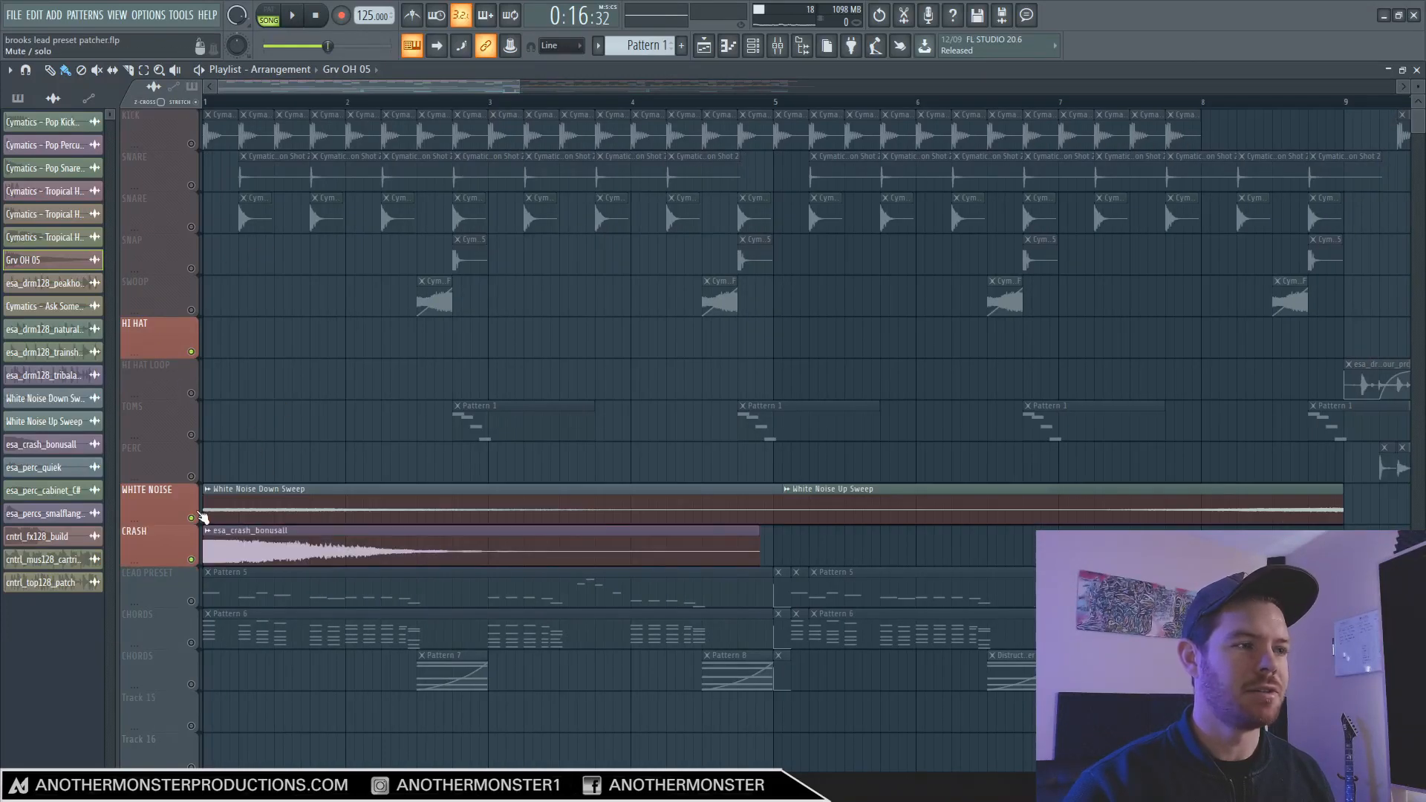
key(space)
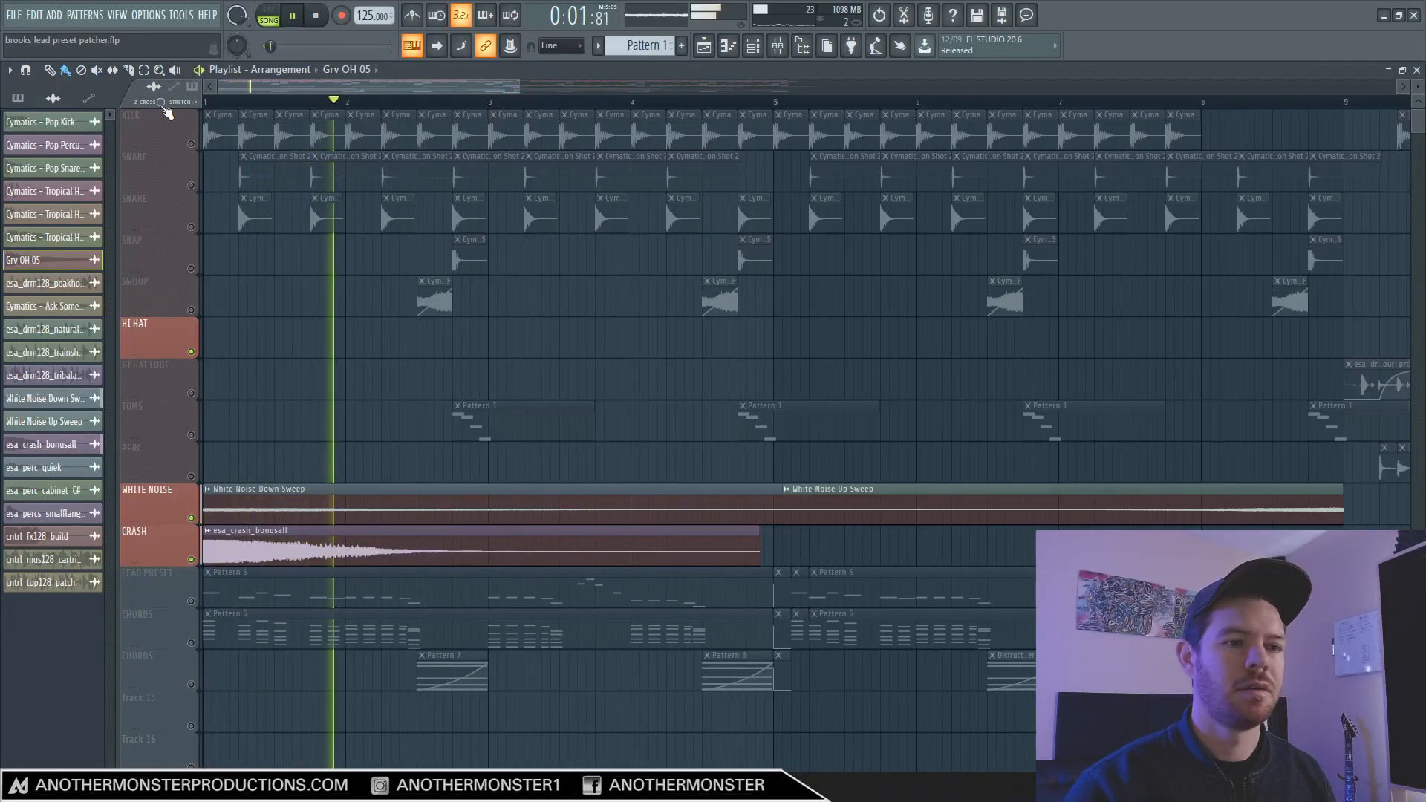
click(1085, 99)
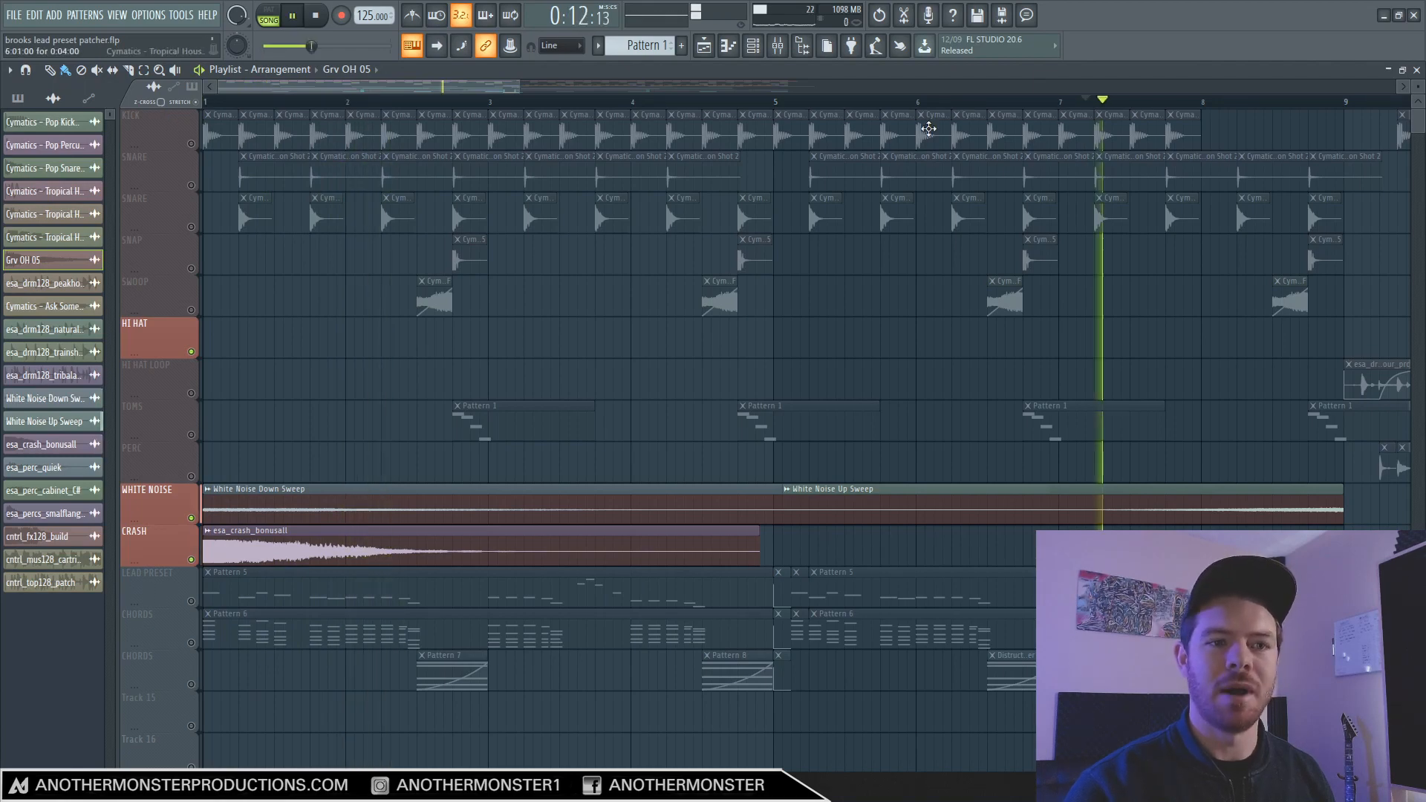
- Solo the lower CHORDS track, audition it from just before Pattern 7, and open the Distructor effect on its mixer track
drag(508, 87, 671, 99)
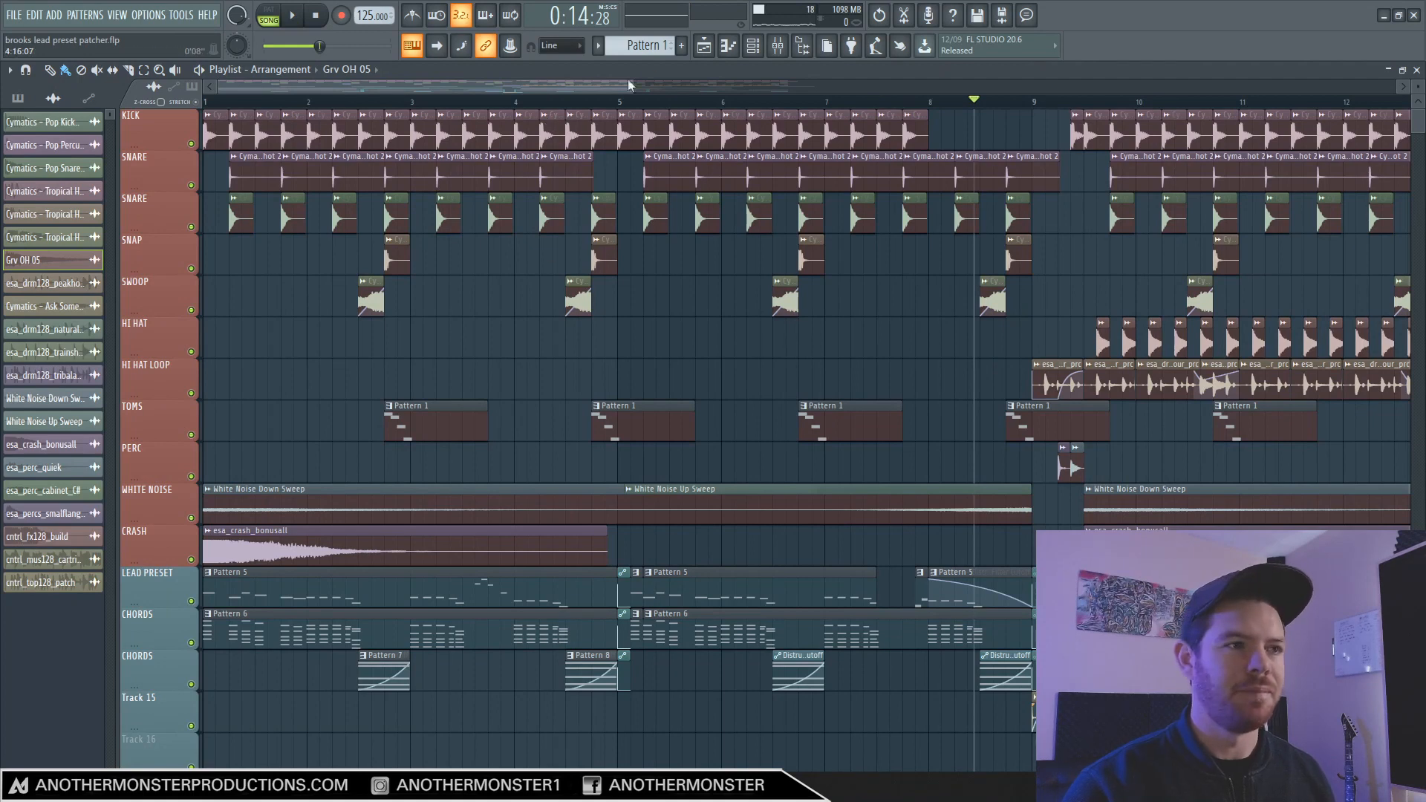
drag(628, 85, 478, 89)
scroll(446, 411, down, 4)
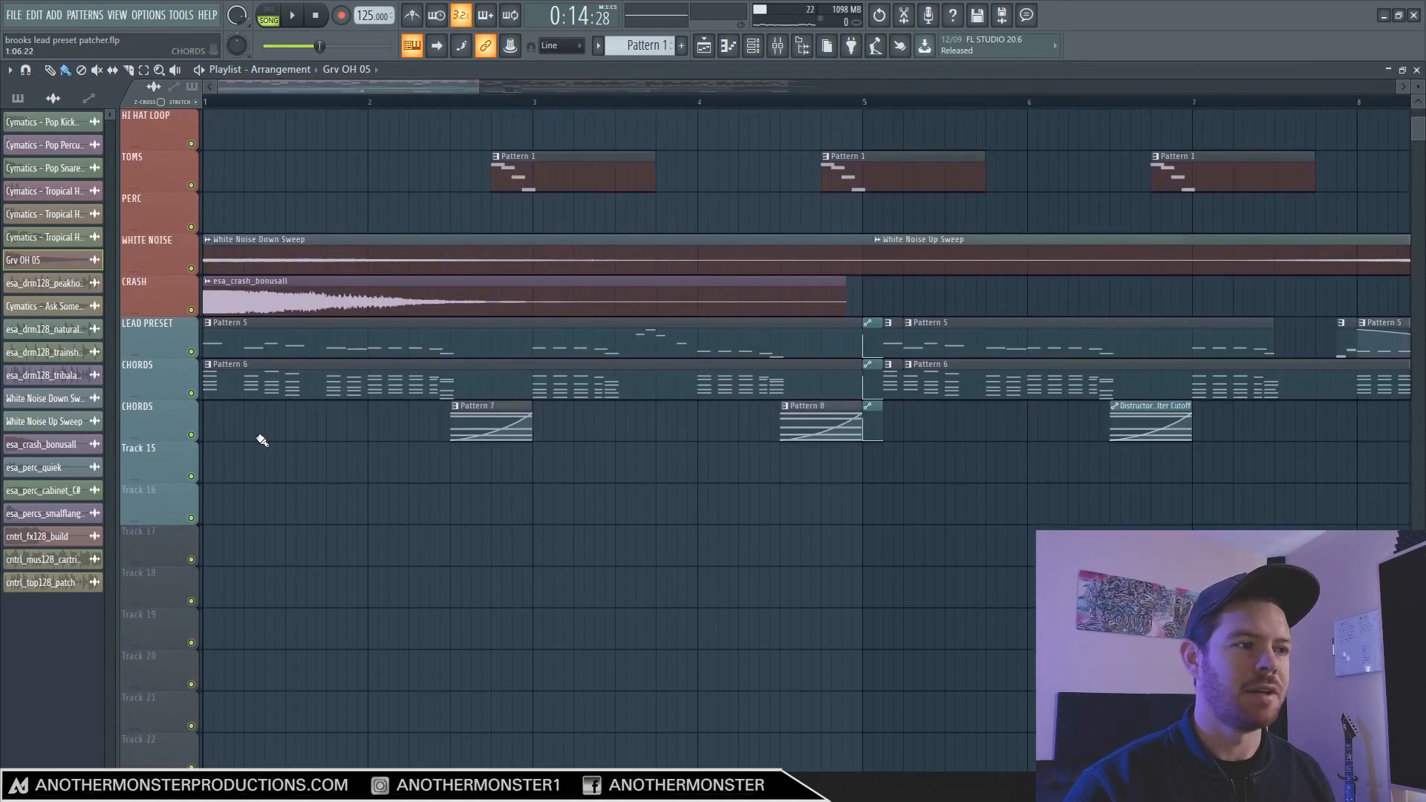
right_click(190, 436)
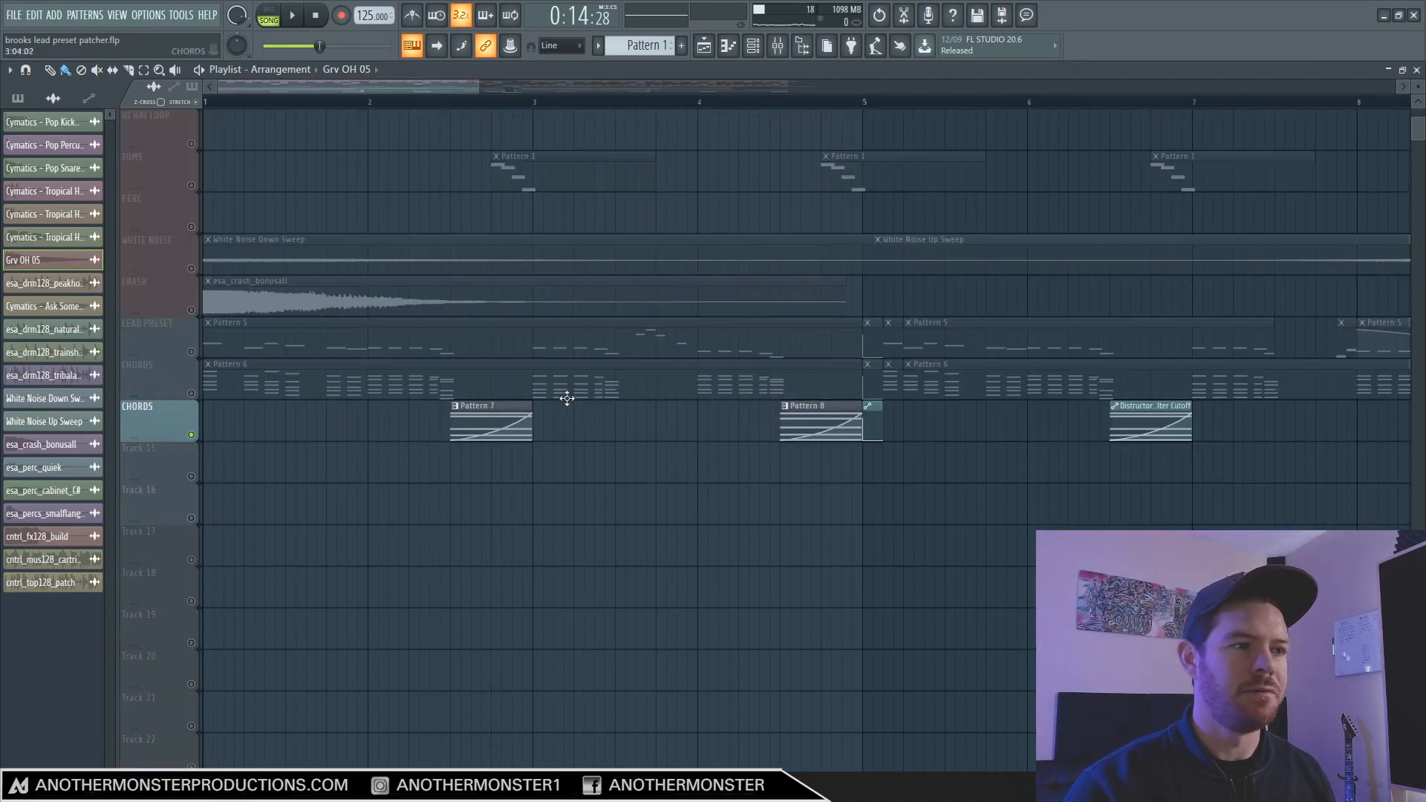
click(420, 102)
key(space)
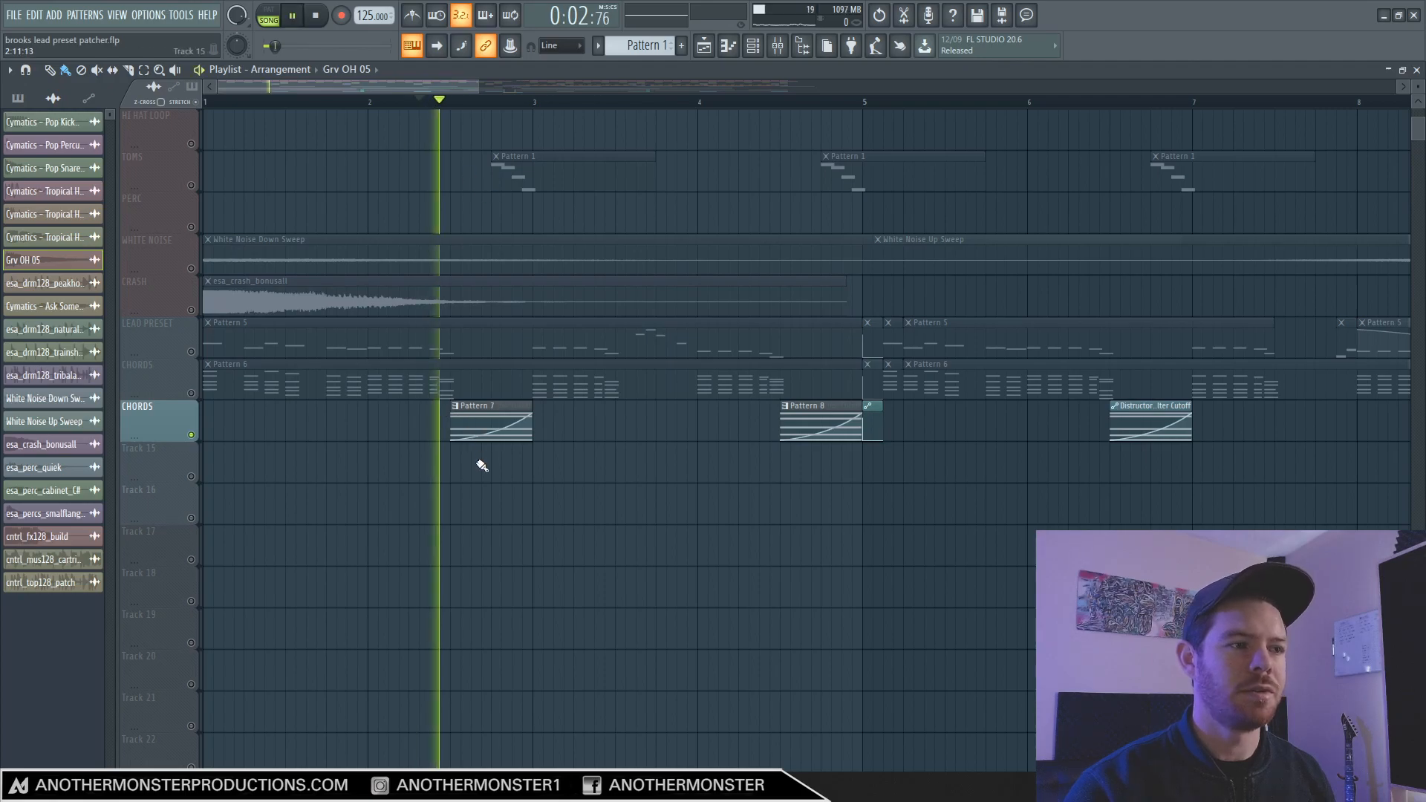
key(space)
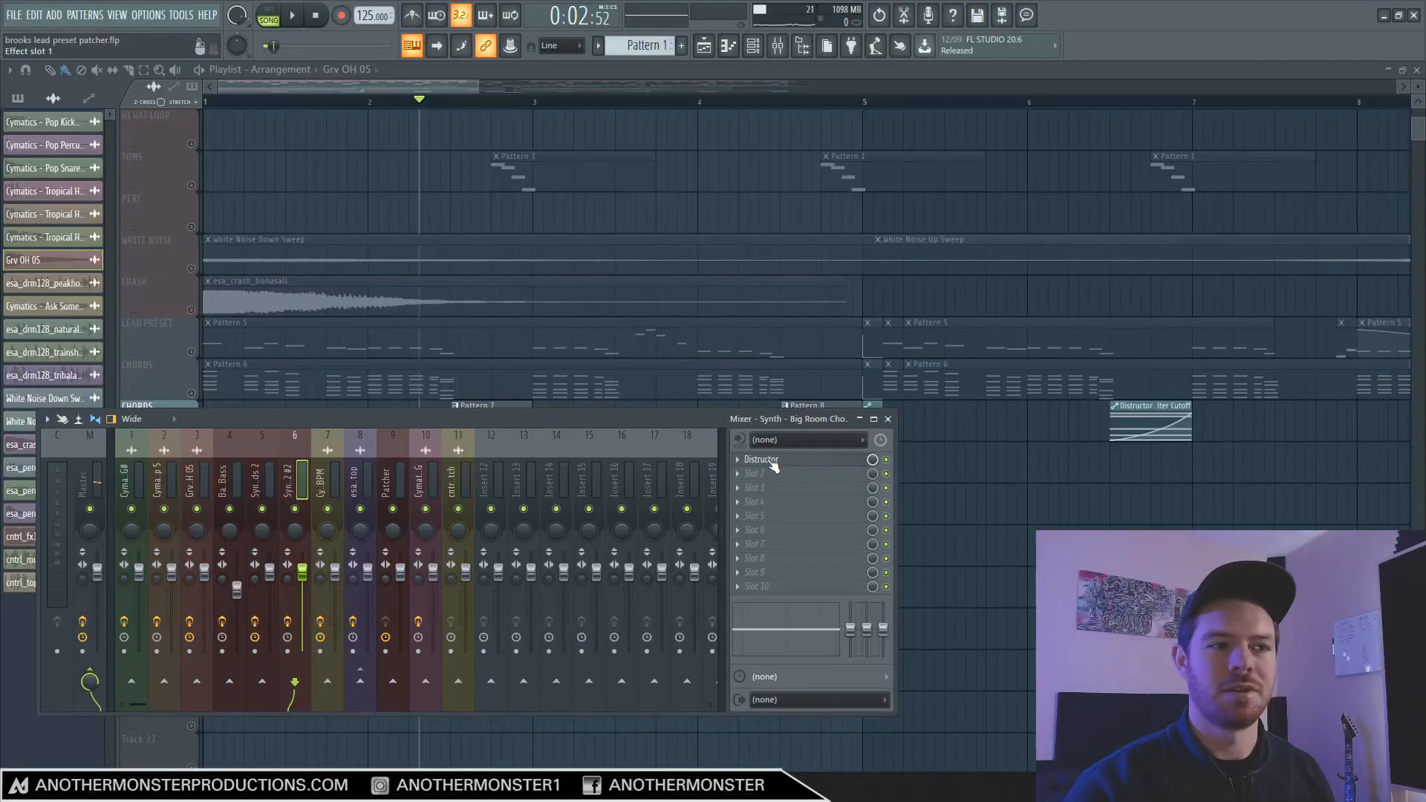
click(780, 461)
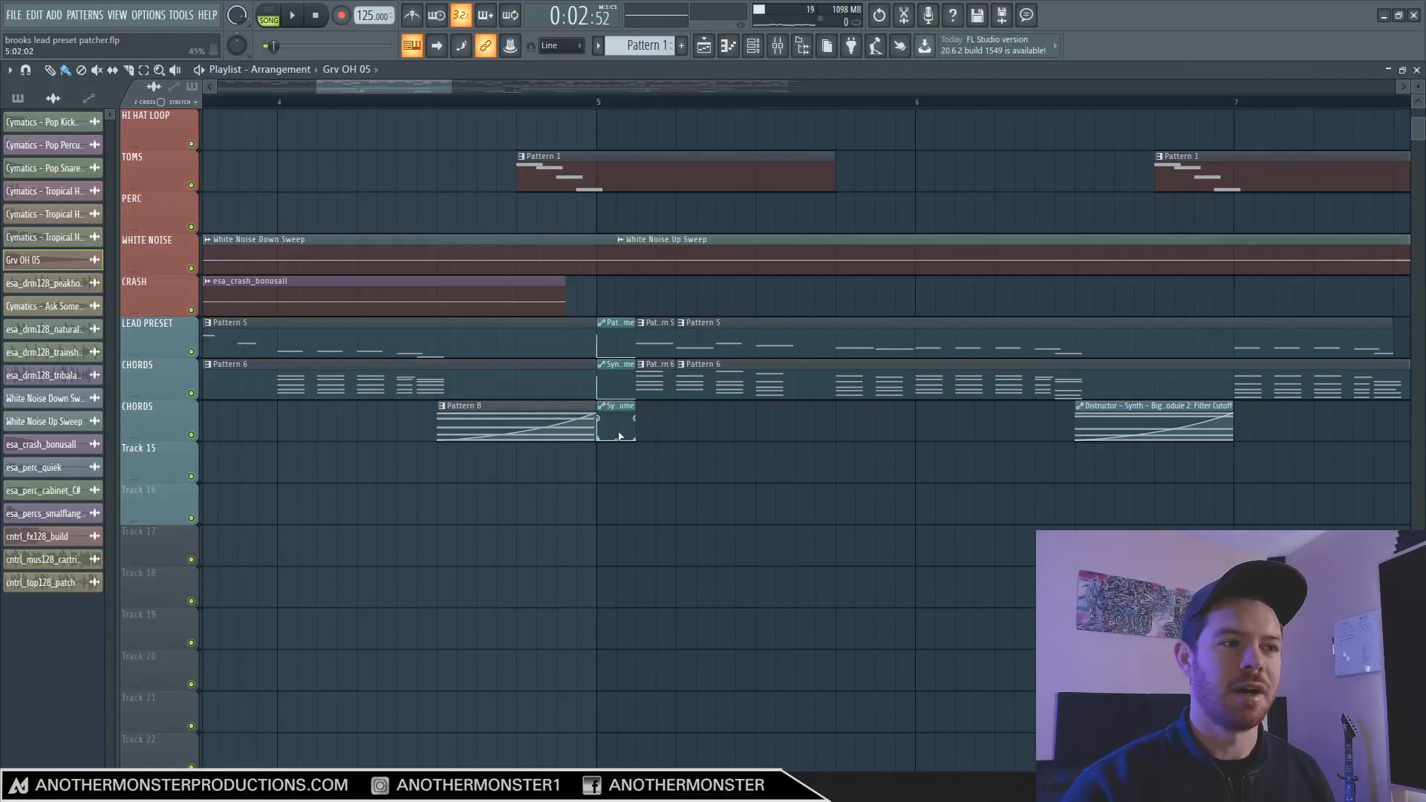
- Audition all tracks from just after bar 4 through the transition into bar 5
scroll(622, 385, up, 4)
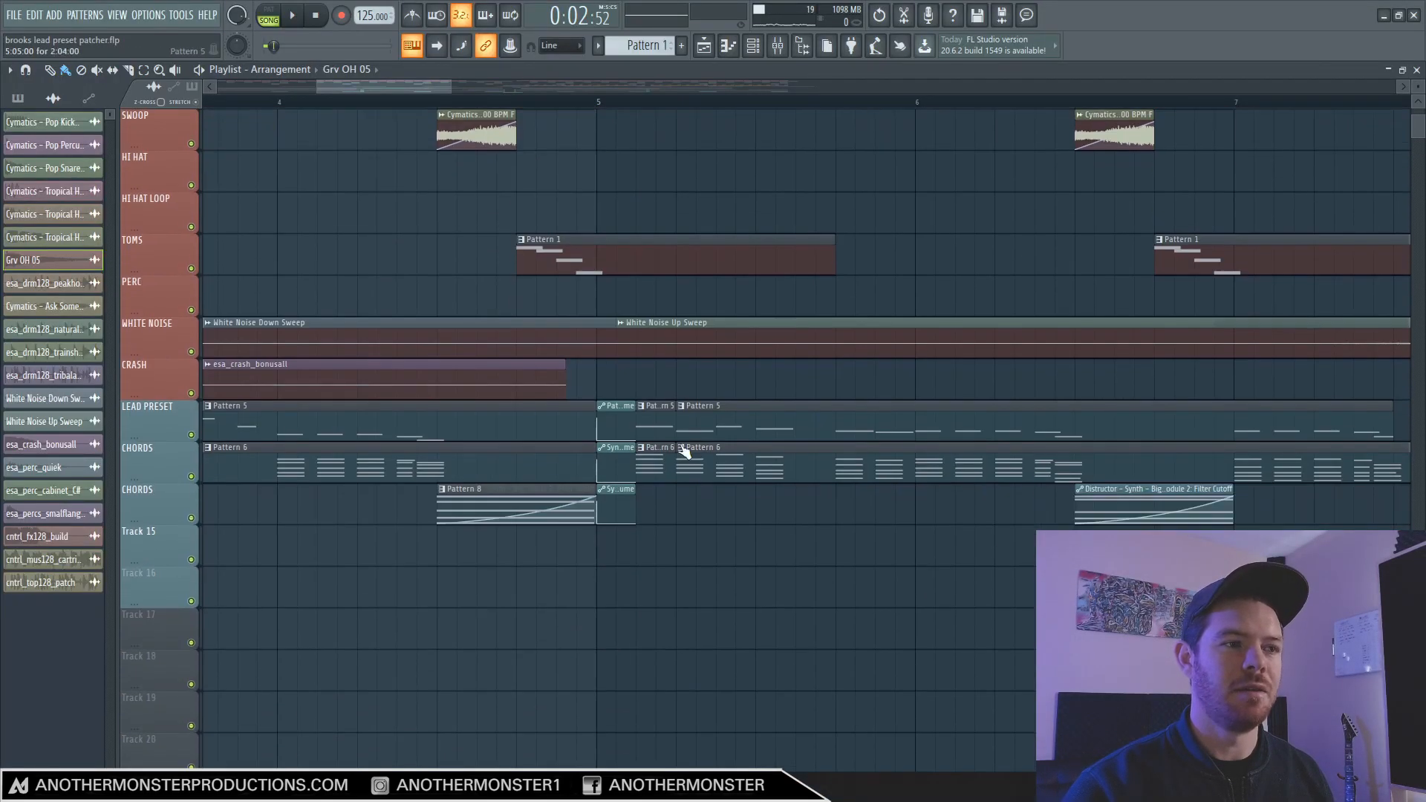
scroll(620, 223, down, 3)
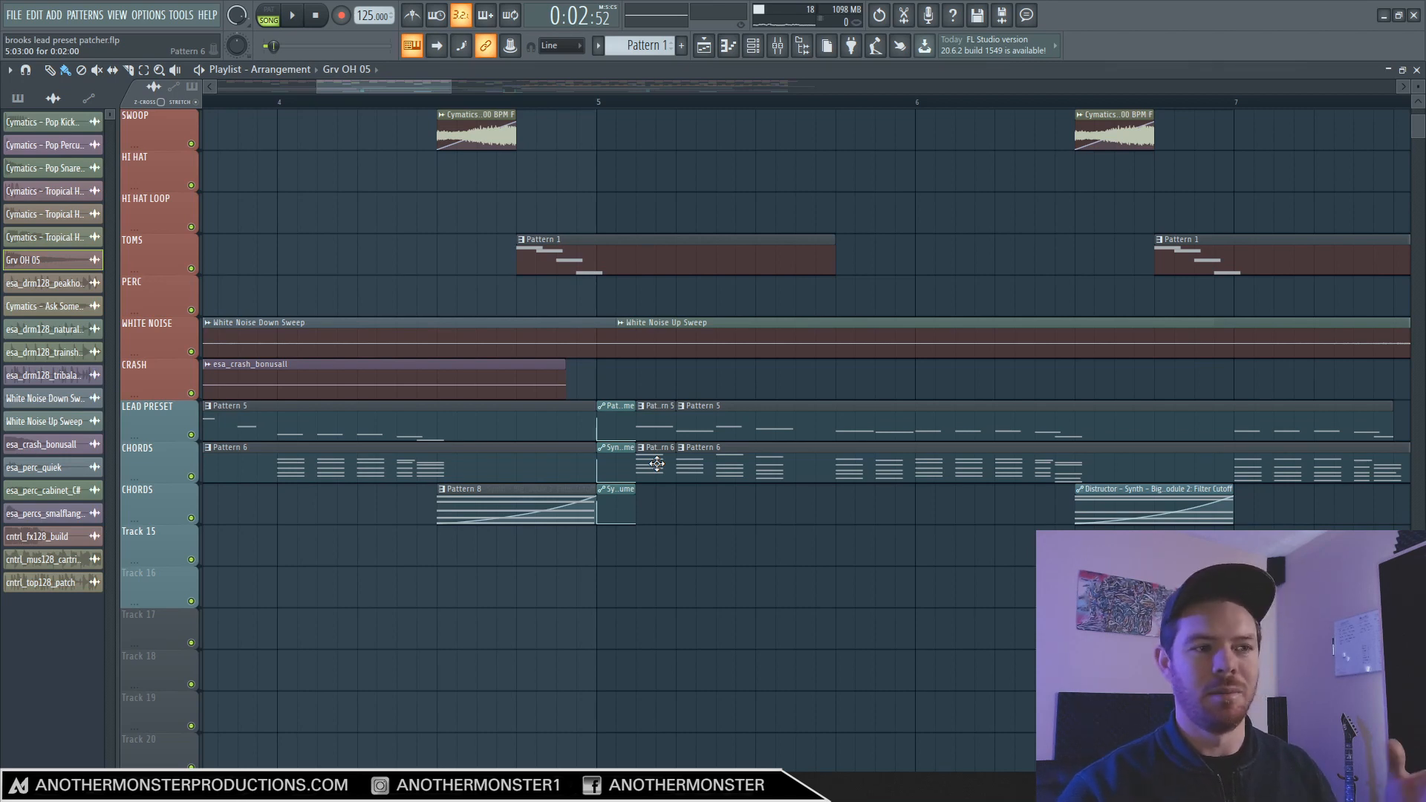
click(358, 105)
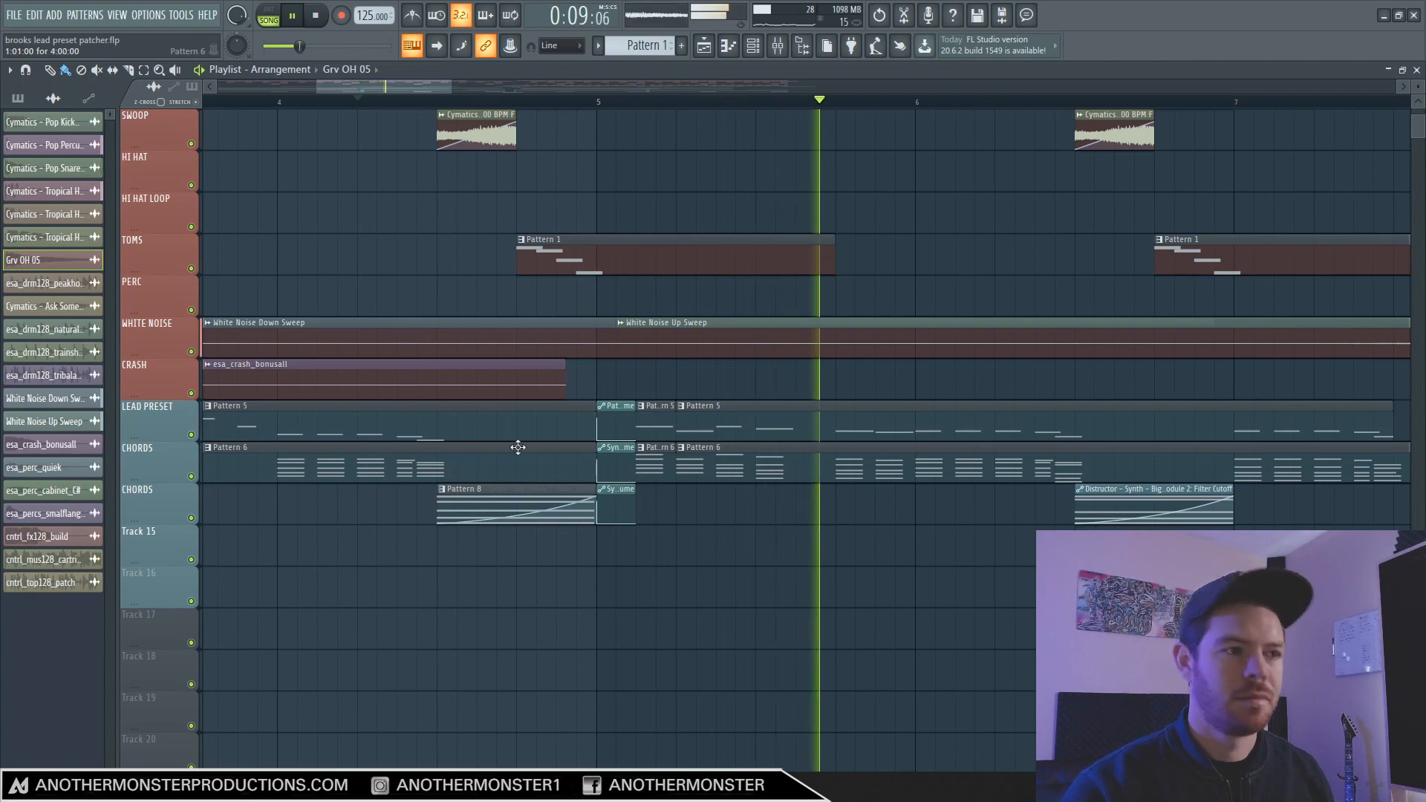
key(space)
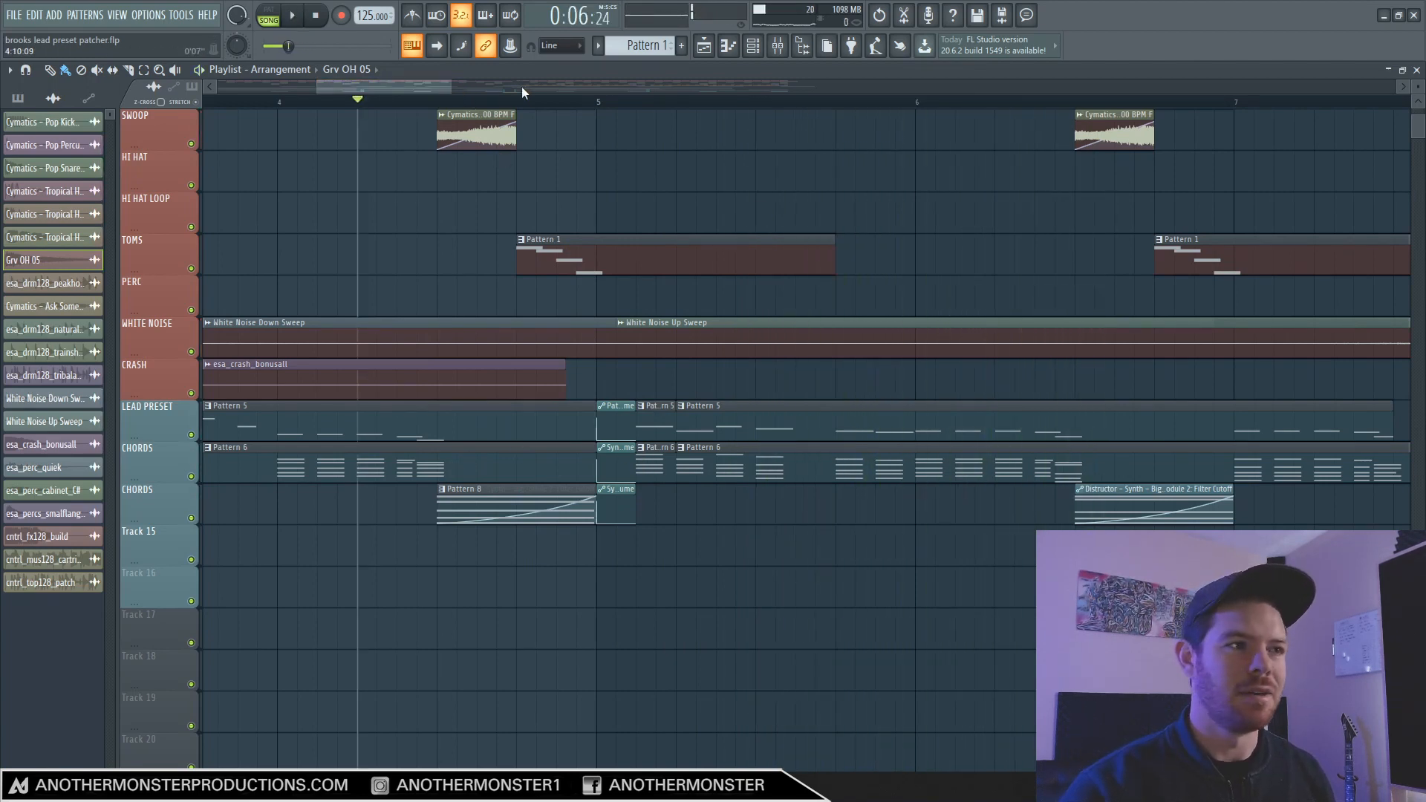
- Audition the build-up with all tracks from just after bar 7, and review the arrangement from bar 8 to bar 17
mouse_move(424, 84)
mouse_down()
mouse_move(503, 85)
mouse_move(406, 87)
mouse_up()
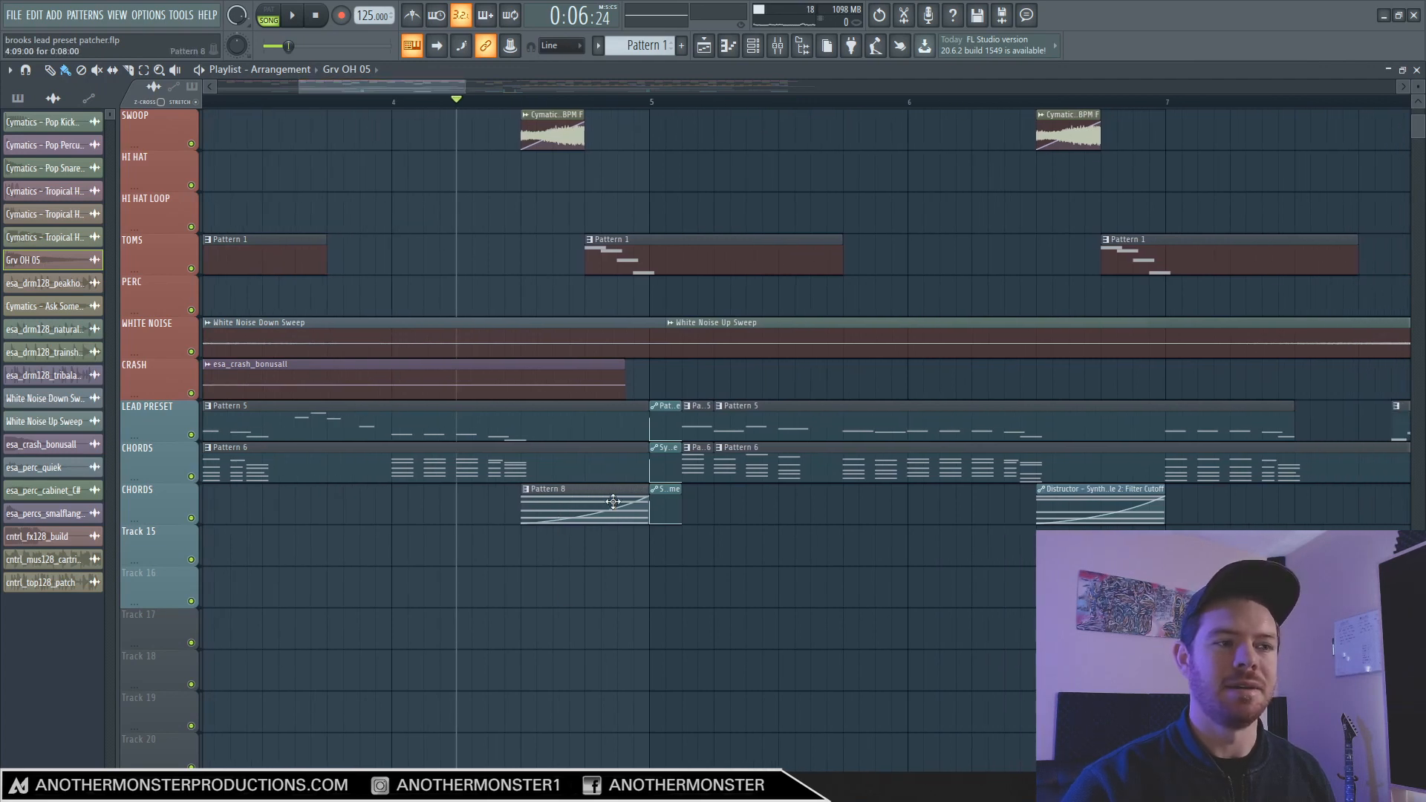
drag(407, 88, 474, 91)
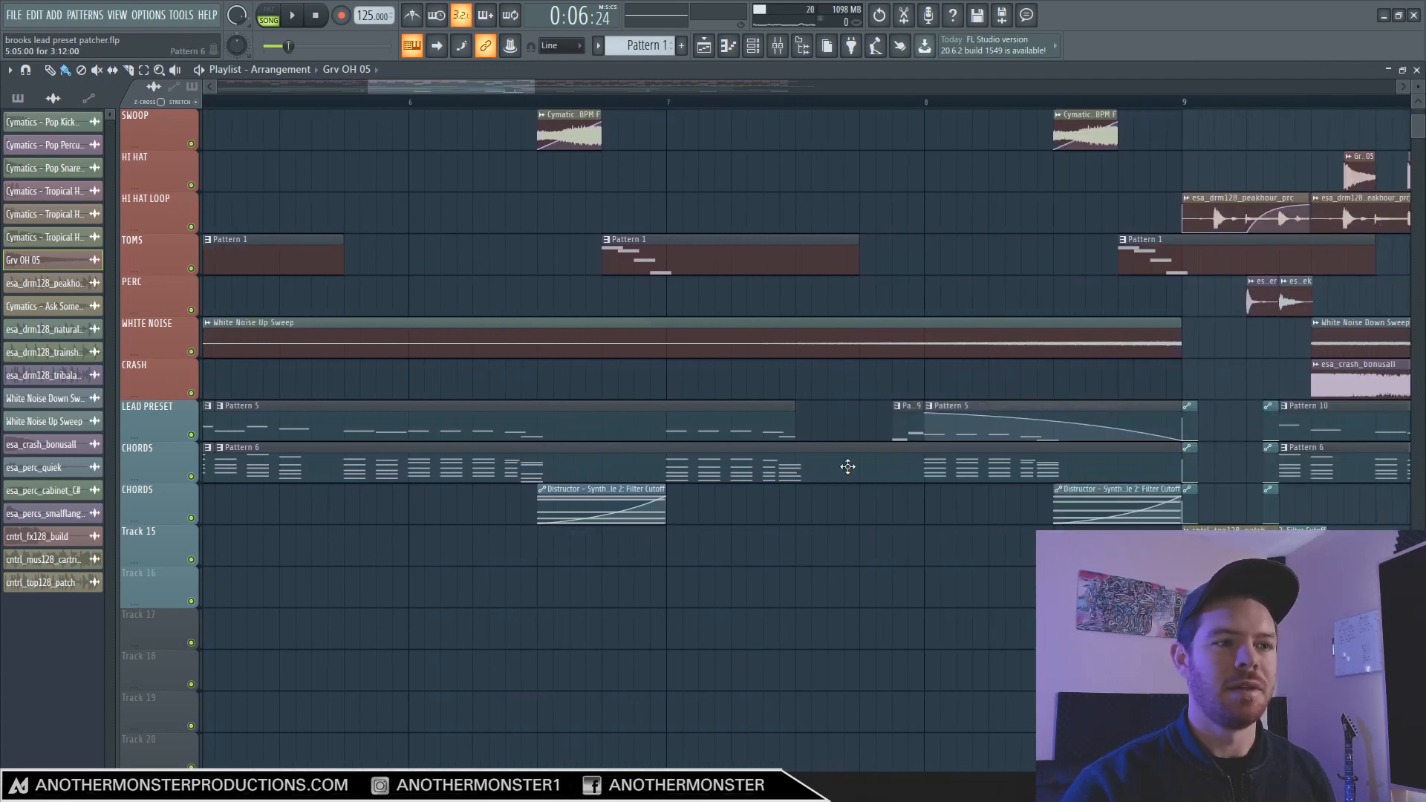
click(746, 102)
key(space)
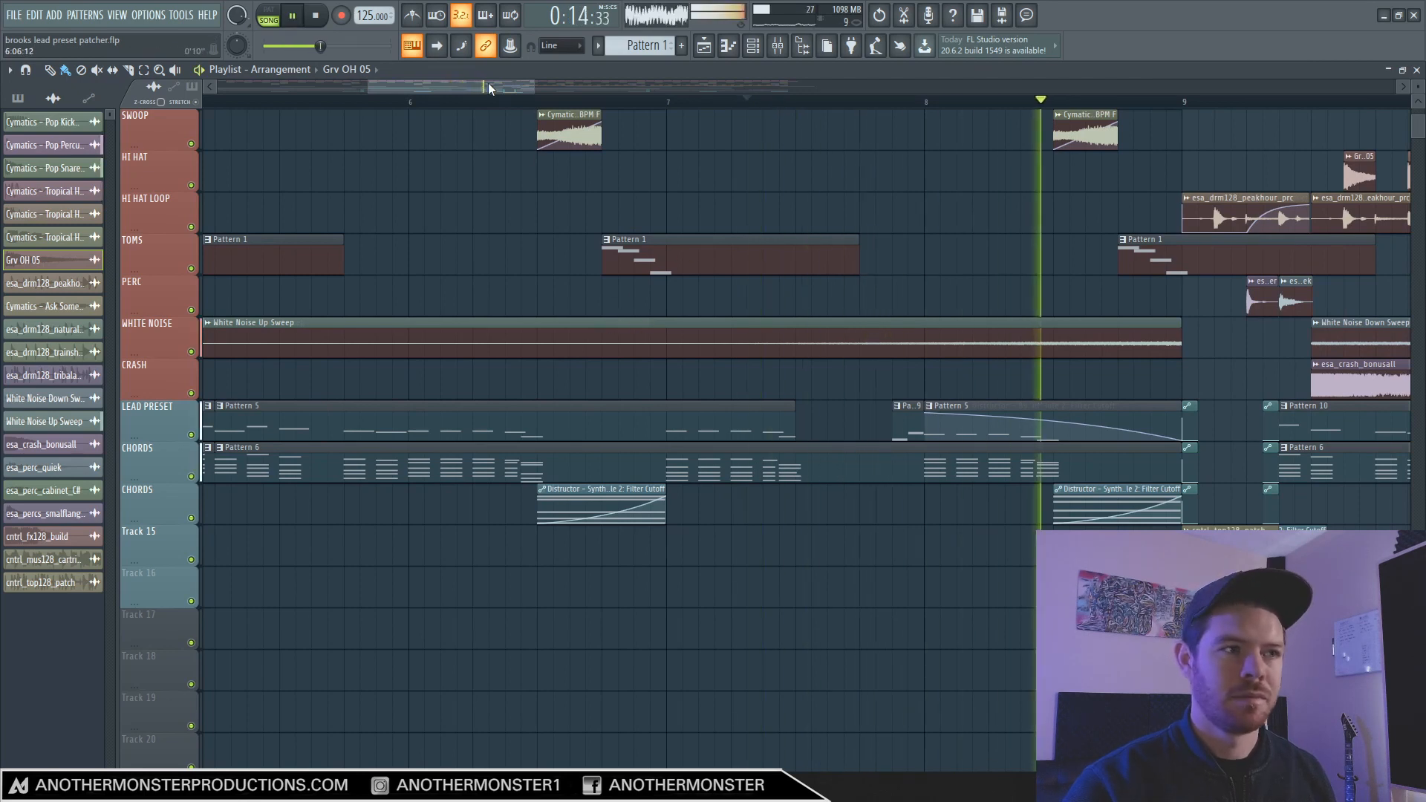
drag(531, 87, 564, 86)
key(space)
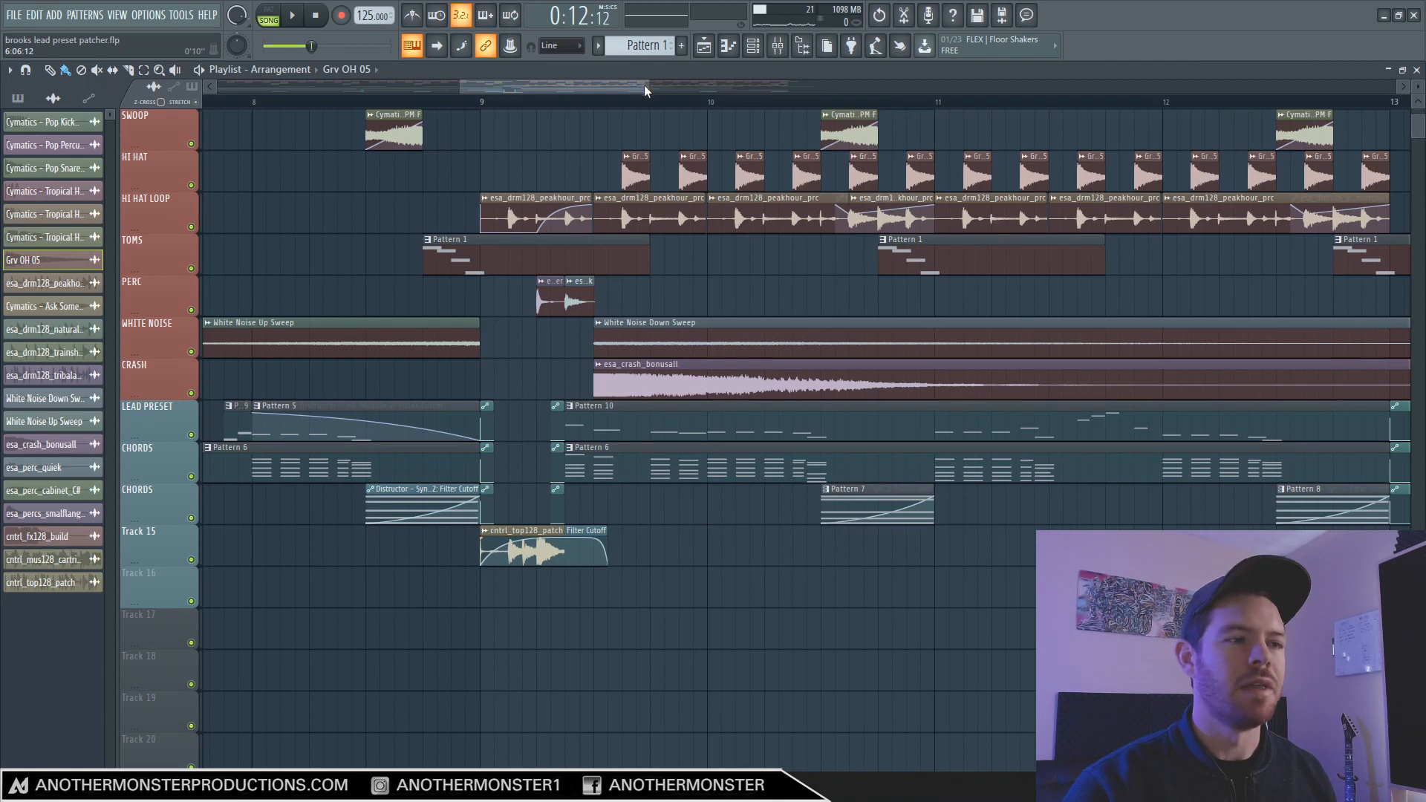
drag(647, 88, 538, 94)
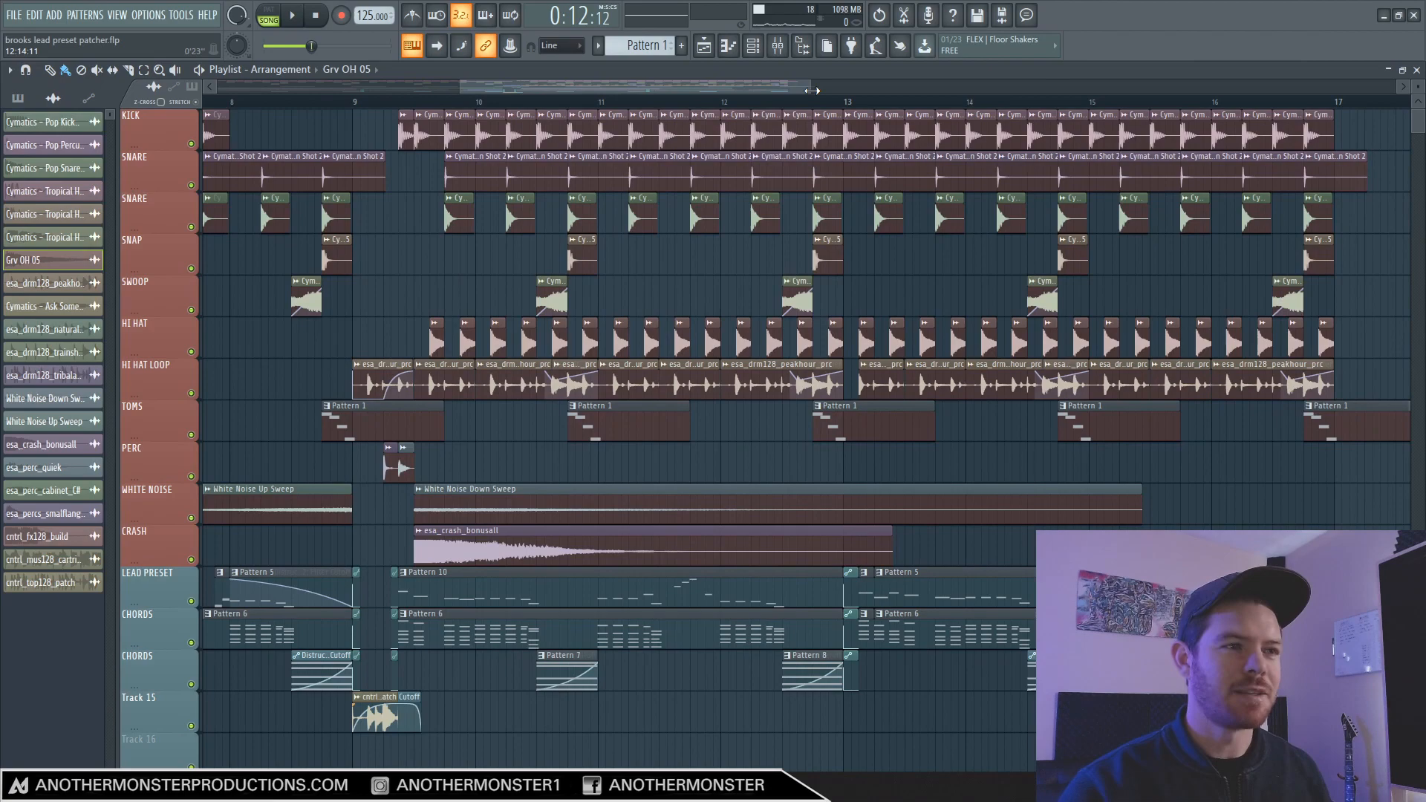
drag(812, 90, 861, 87)
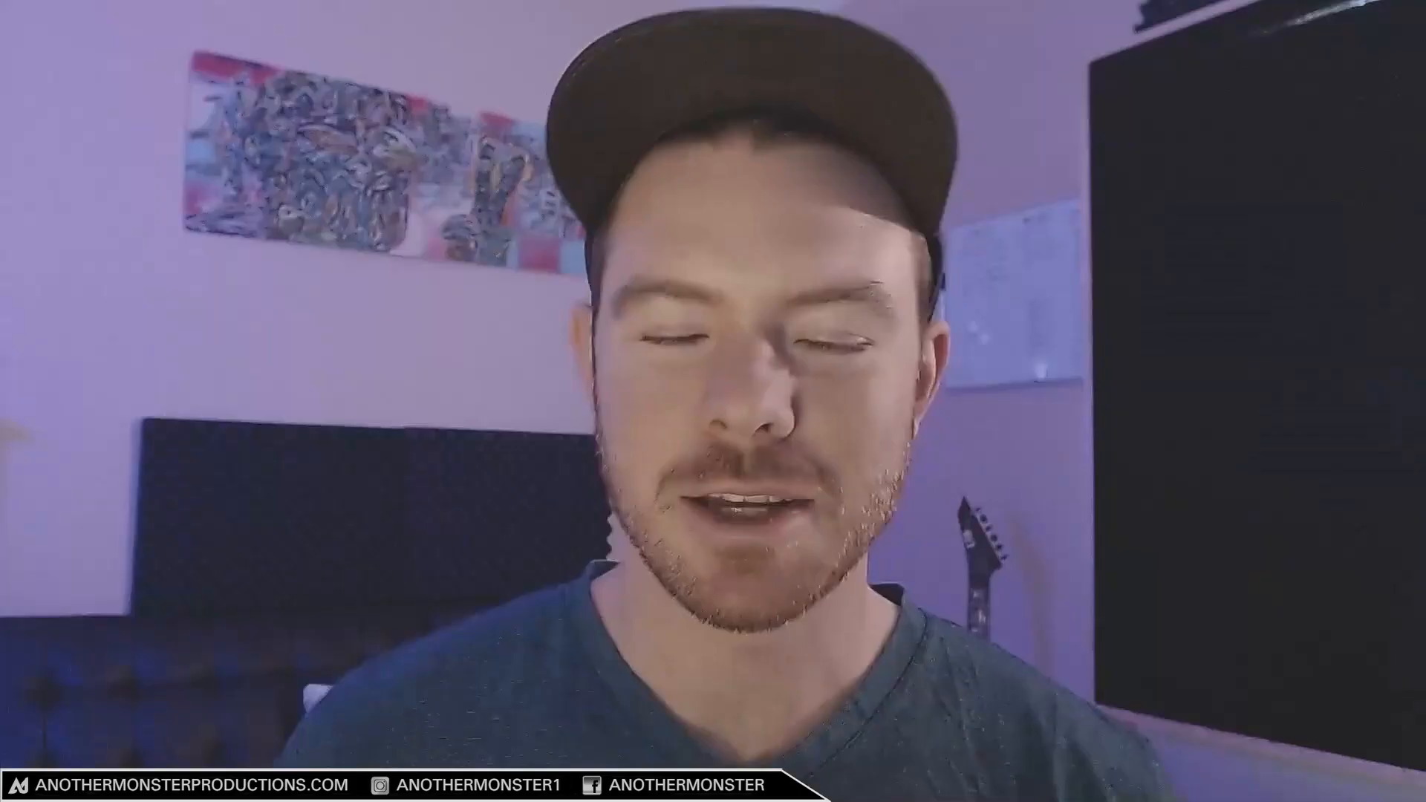